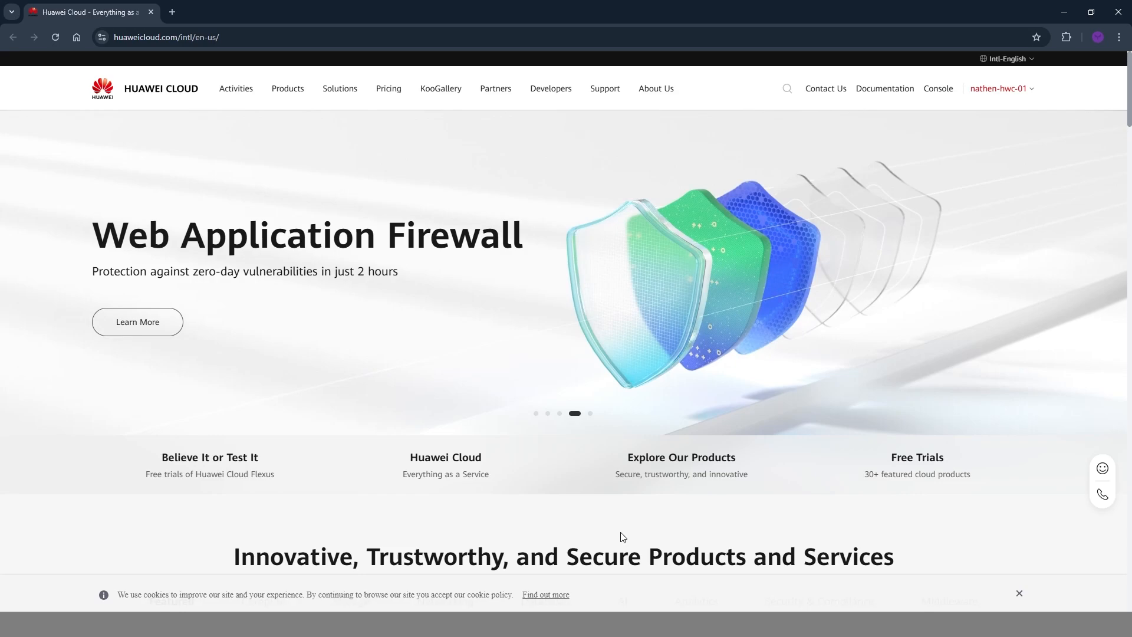
# Go to the cloud console and open the Virtual Private Cloud service by searching the service list for "vpc".
pyautogui.click(947, 93)
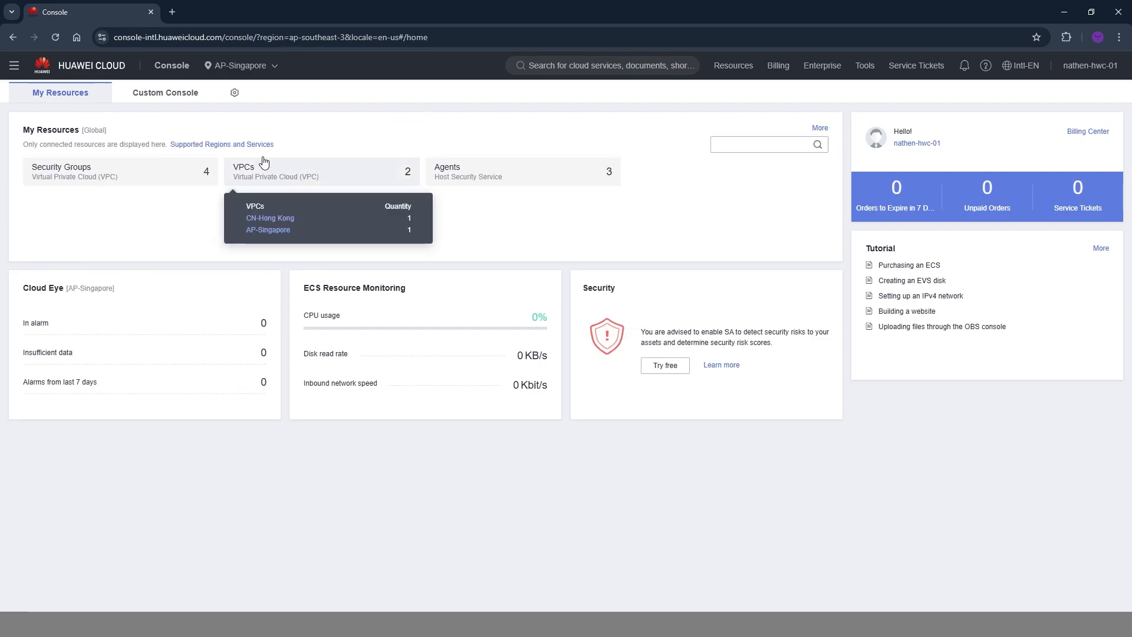
pyautogui.moveTo(282, 176)
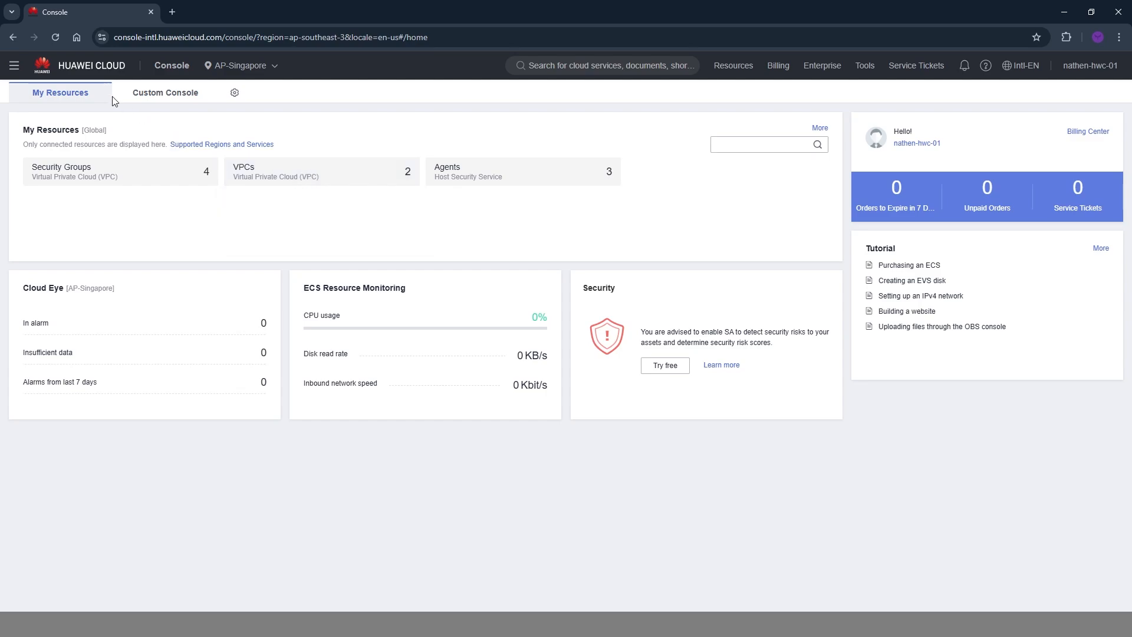
pyautogui.click(10, 70)
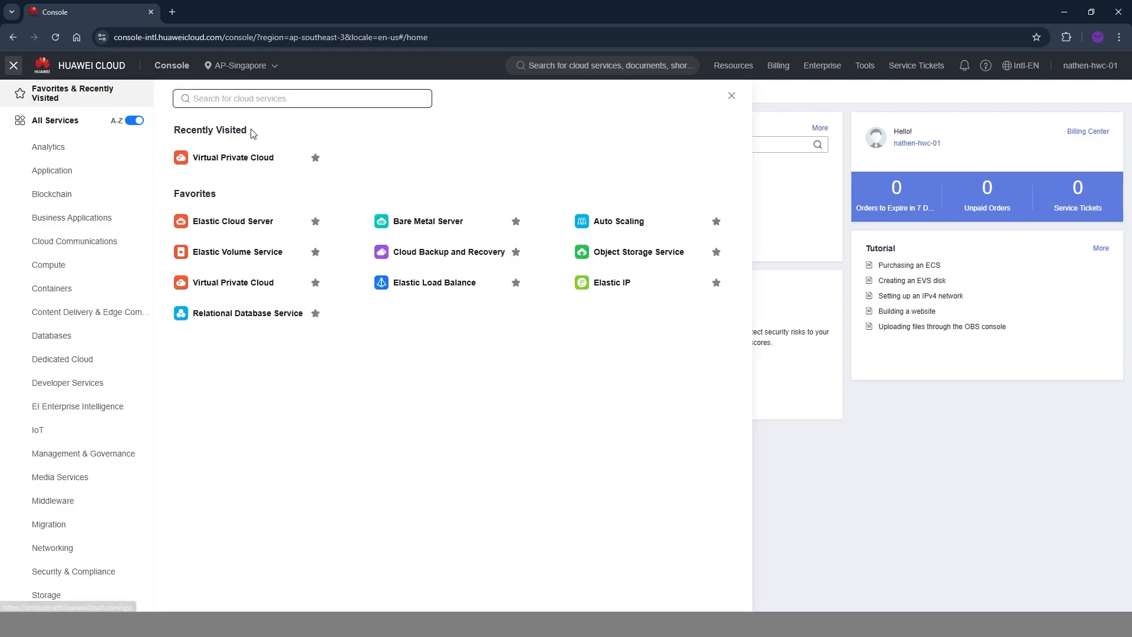
pyautogui.click(242, 101)
pyautogui.write('vpc')
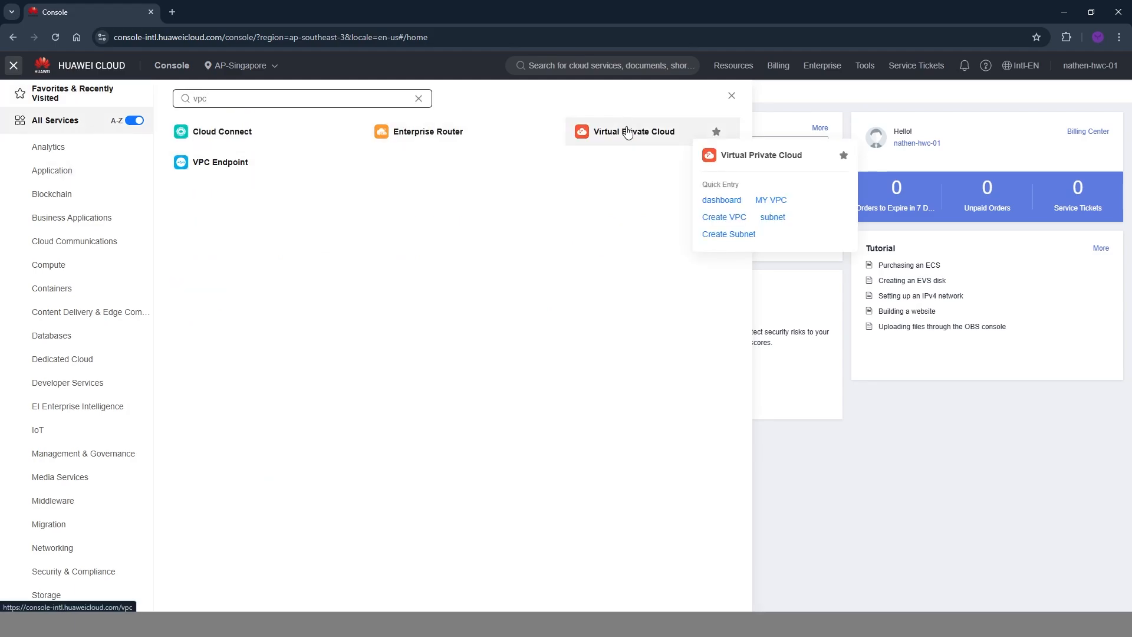
pyautogui.click(626, 131)
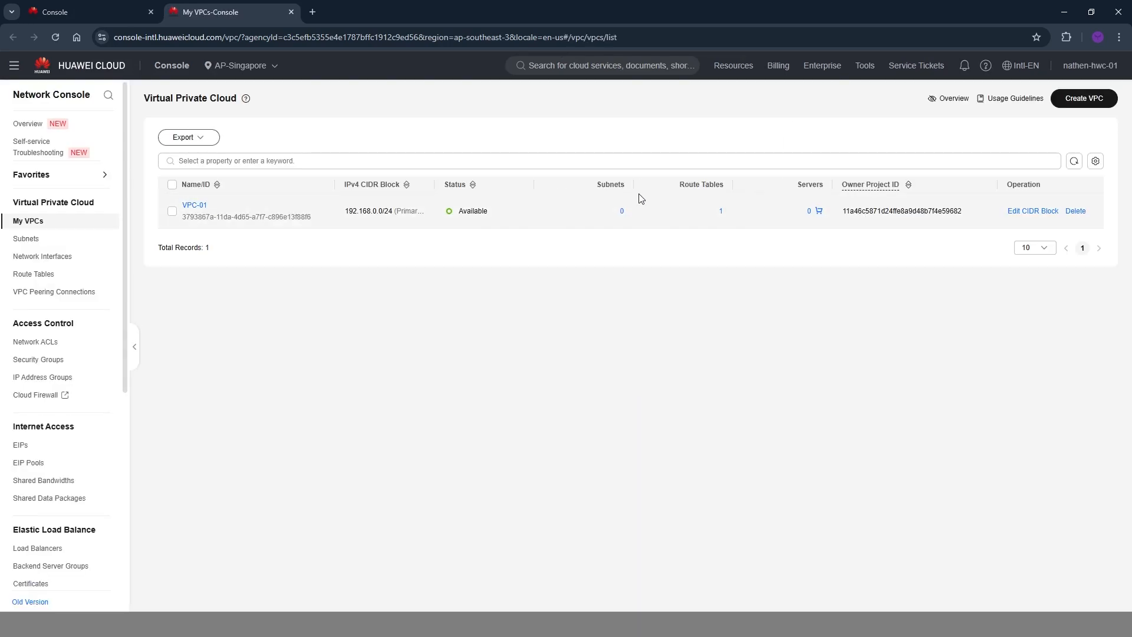
# Delete the existing VPC-01 in AP-Singapore and open the form for creating a new VPC.
pyautogui.click(1080, 219)
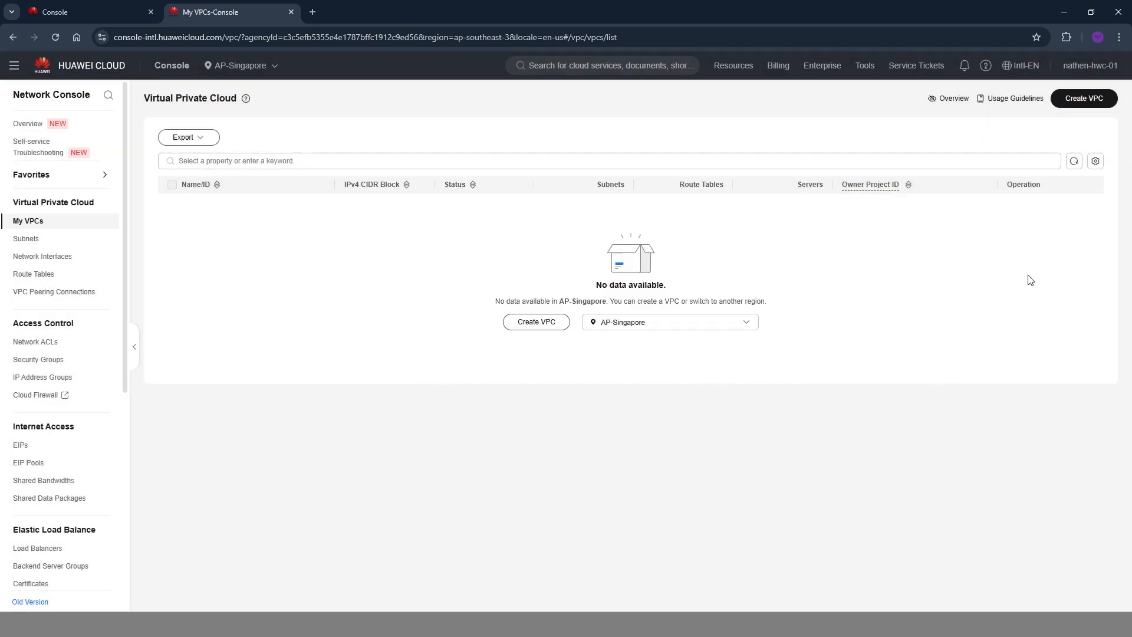
pyautogui.click(1093, 99)
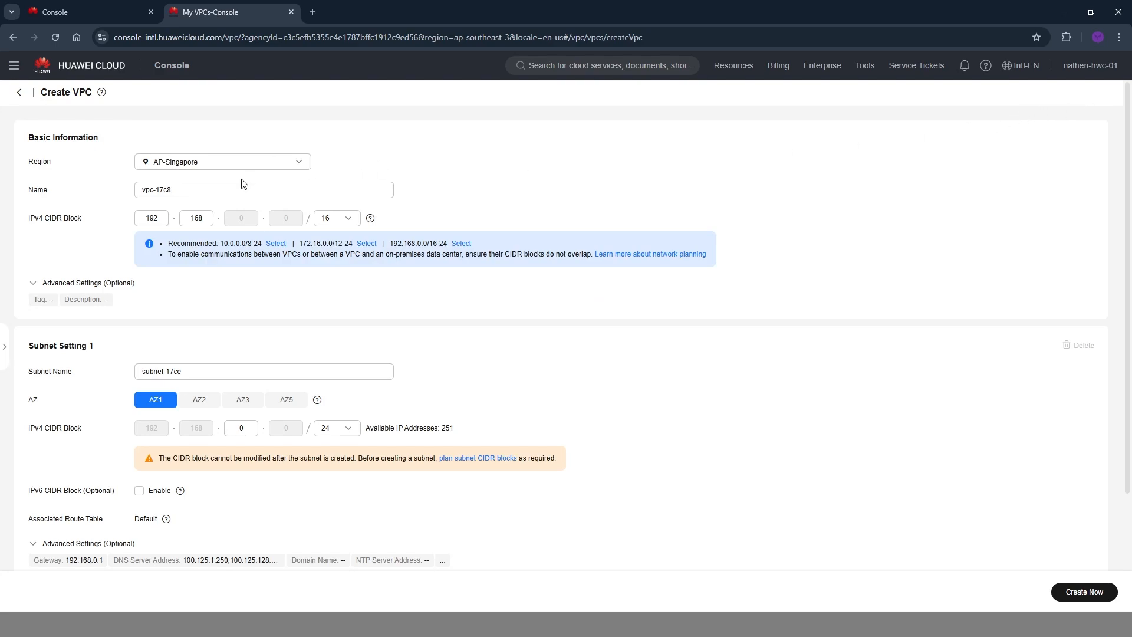
# Keep AP-Singapore as the new VPC's region and name the VPC VPC-01.
pyautogui.moveTo(243, 187); pyautogui.dragTo(65, 199)
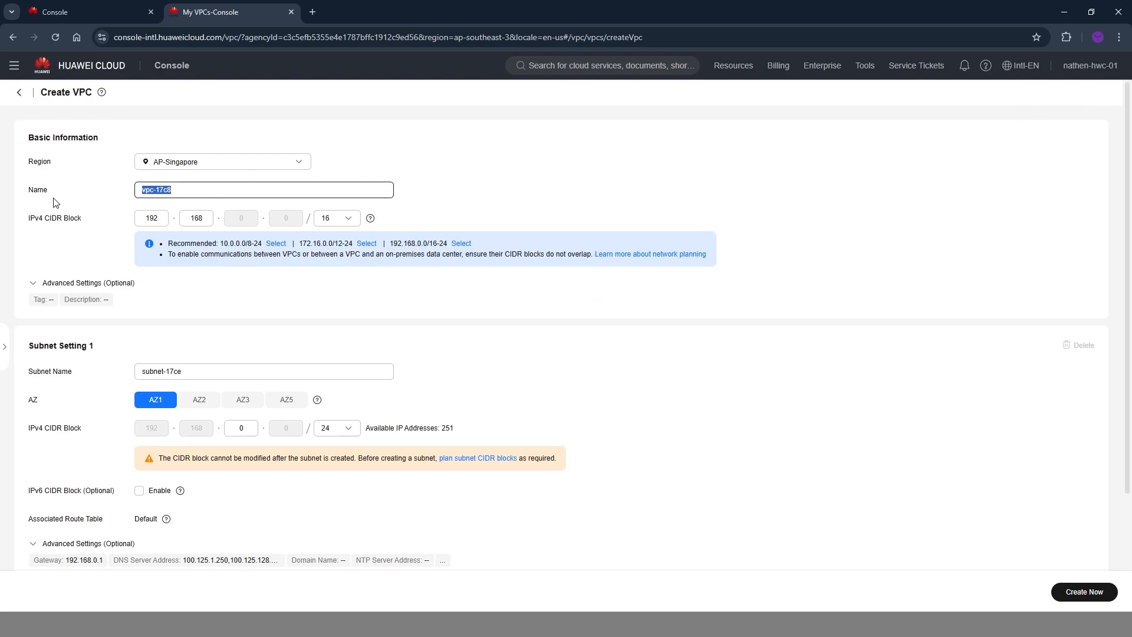
pyautogui.click(201, 185)
pyautogui.tripleClick(208, 183)
pyautogui.click(216, 160)
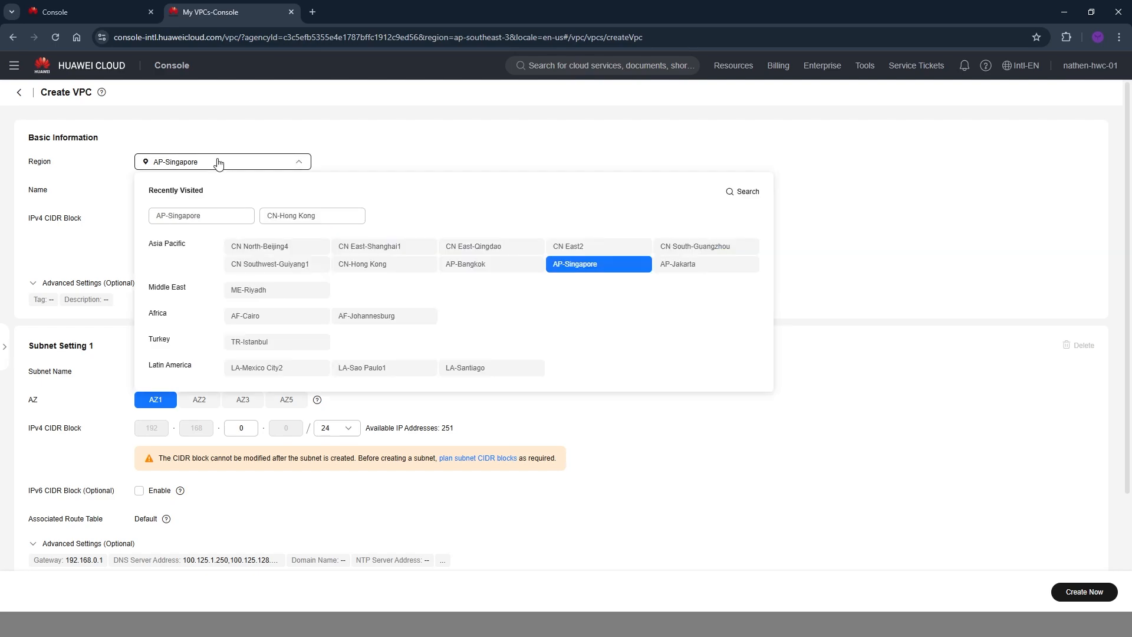
pyautogui.click(219, 164)
pyautogui.doubleClick(213, 191)
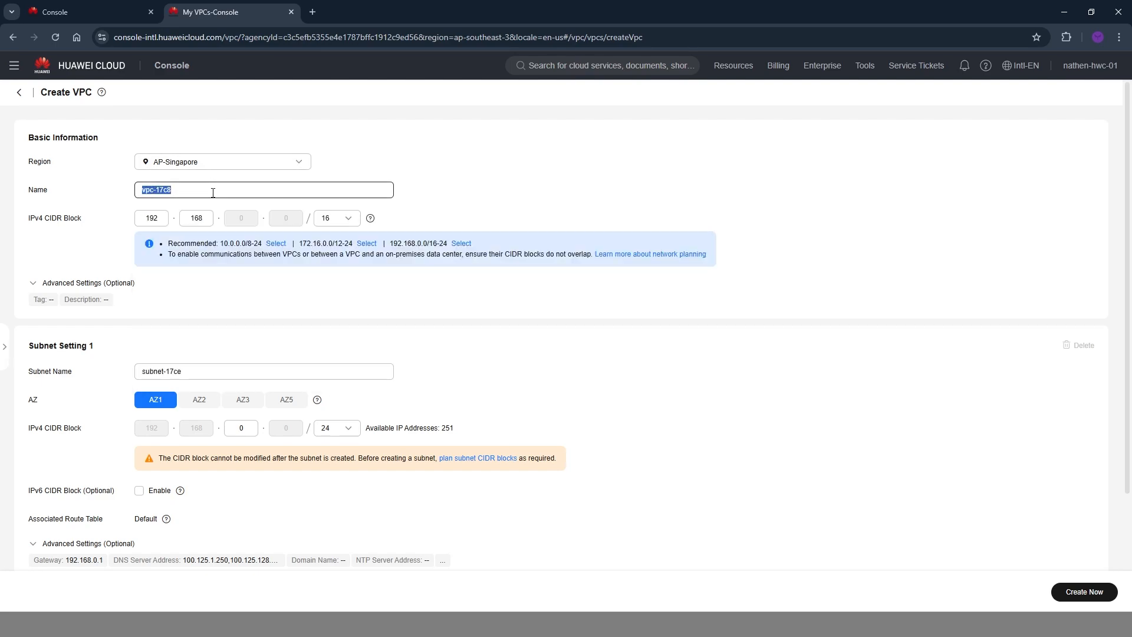
pyautogui.write('VPC-01')
# Set the VPC's IPv4 CIDR block to 192.168.1.0/24.
pyautogui.click(339, 220)
pyautogui.scroll(-1, 344, 319)
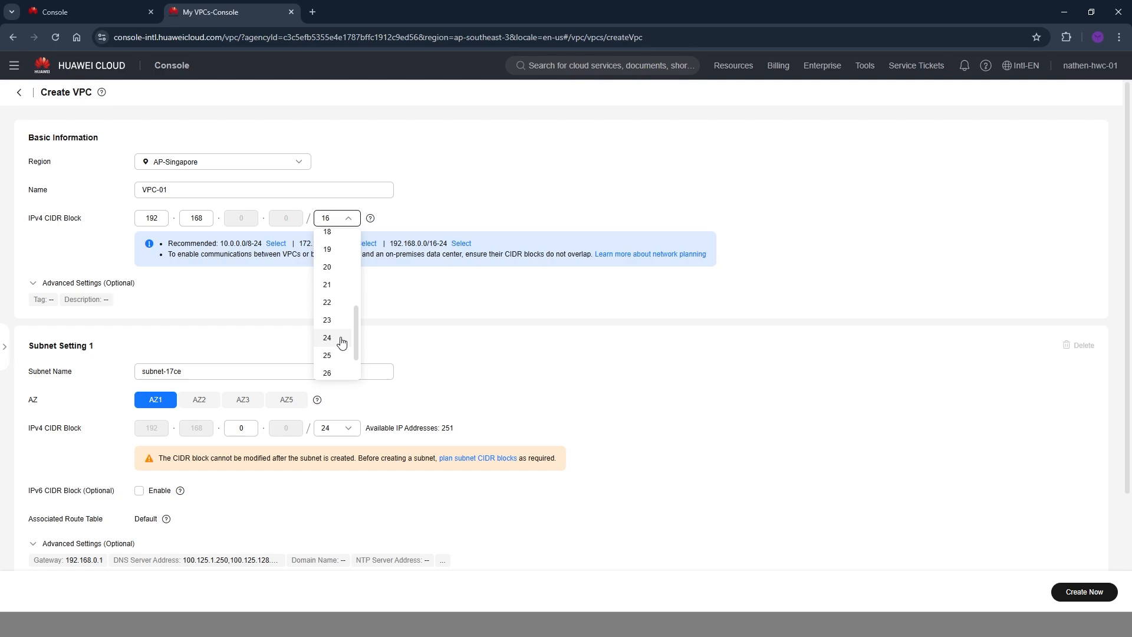
pyautogui.click(333, 342)
pyautogui.click(247, 222)
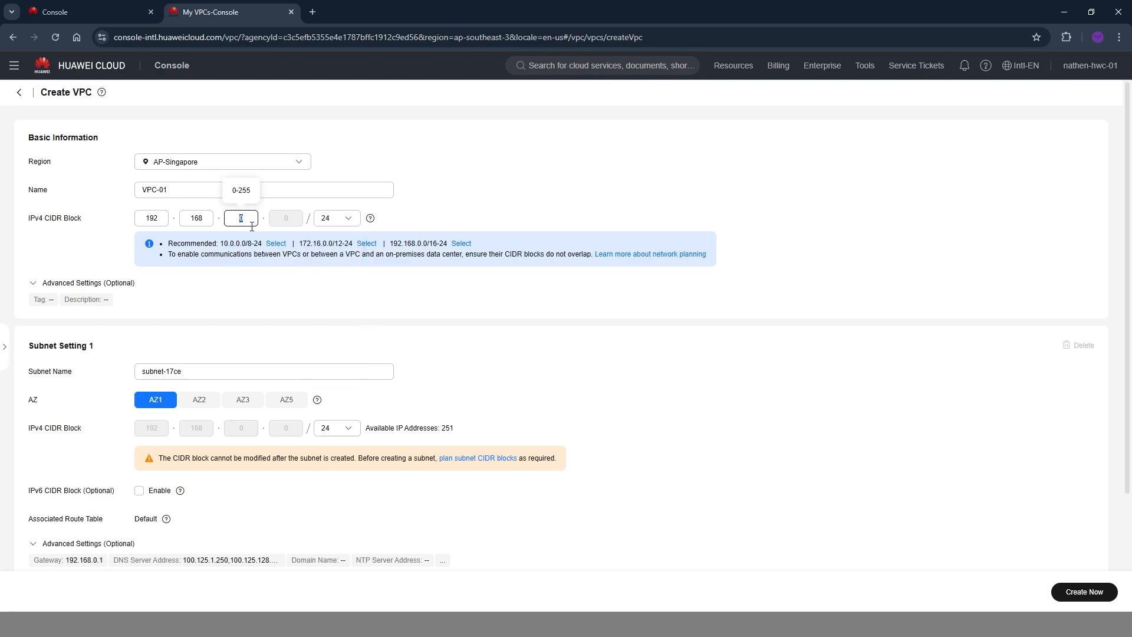
pyautogui.write('1')
# Set the first subnet's mask to 26, clear its default name, and add a second subnet to the VPC.
pyautogui.scroll(-2, 629, 465)
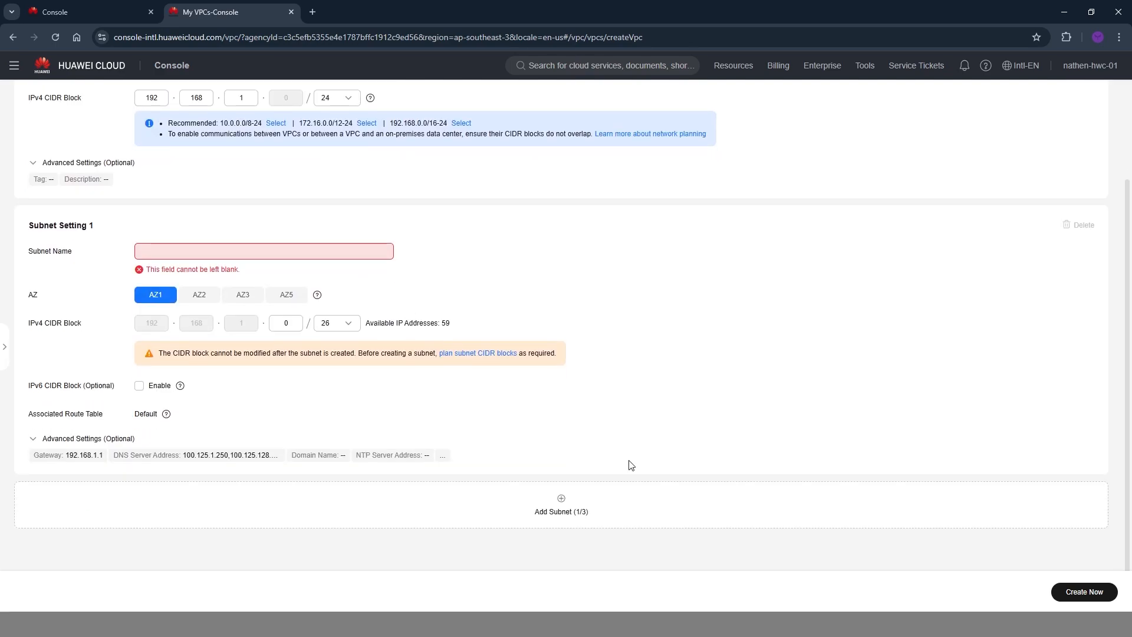
pyautogui.click(562, 512)
pyautogui.scroll(-4, 392, 324)
# Name the first subnet VPC-01-SUBNET-01.
pyautogui.scroll(2, 350, 362)
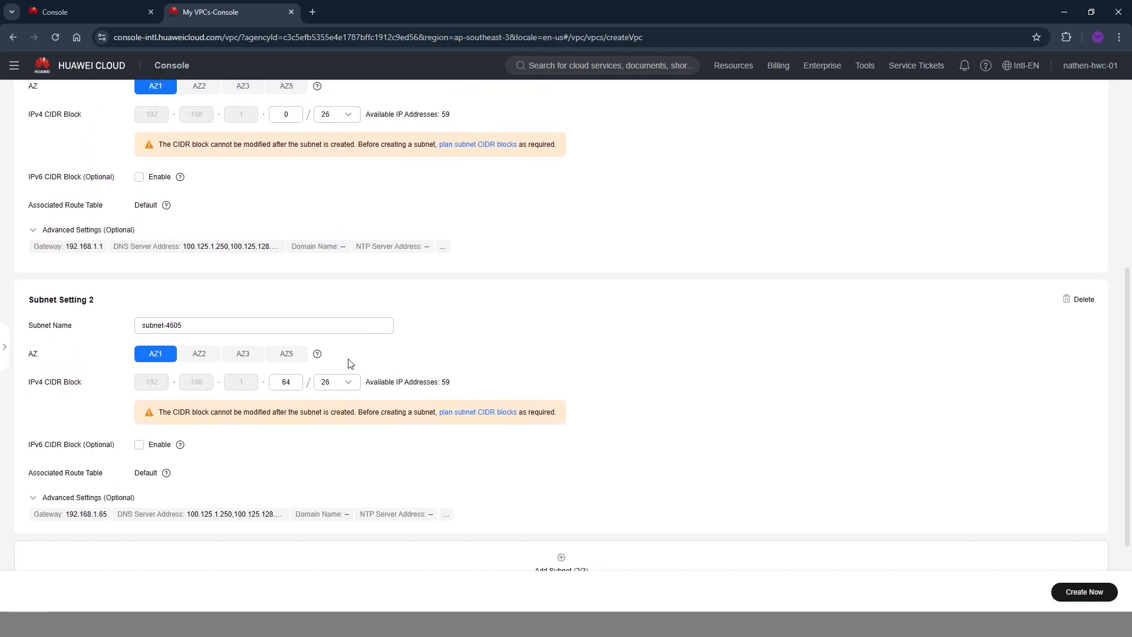
pyautogui.scroll(2, 428, 314)
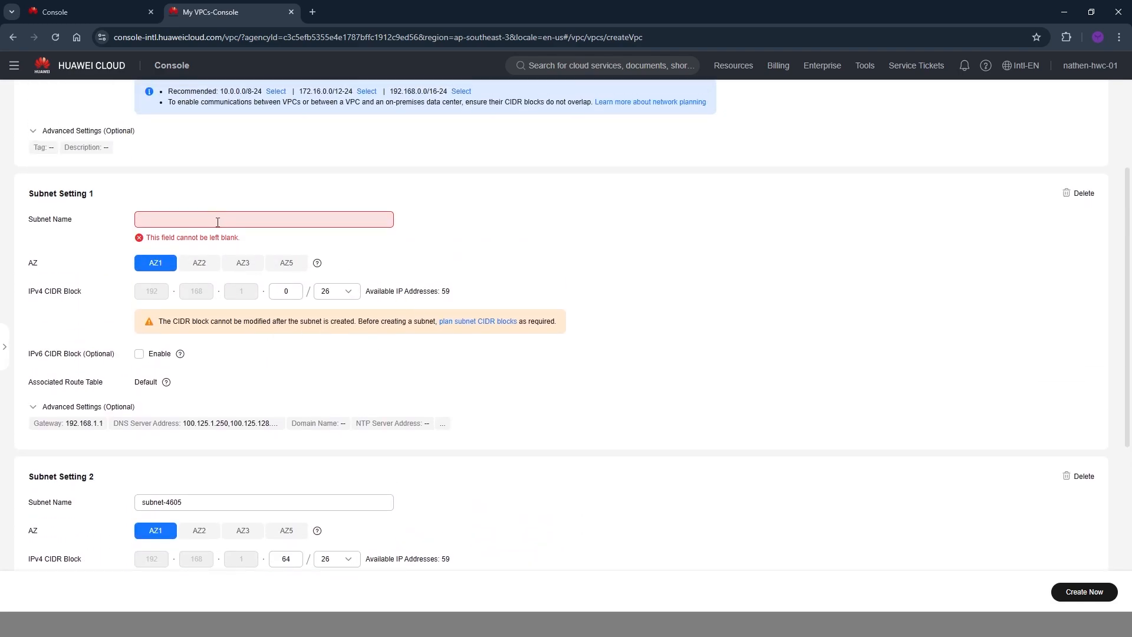
pyautogui.write('SUBNET-01')
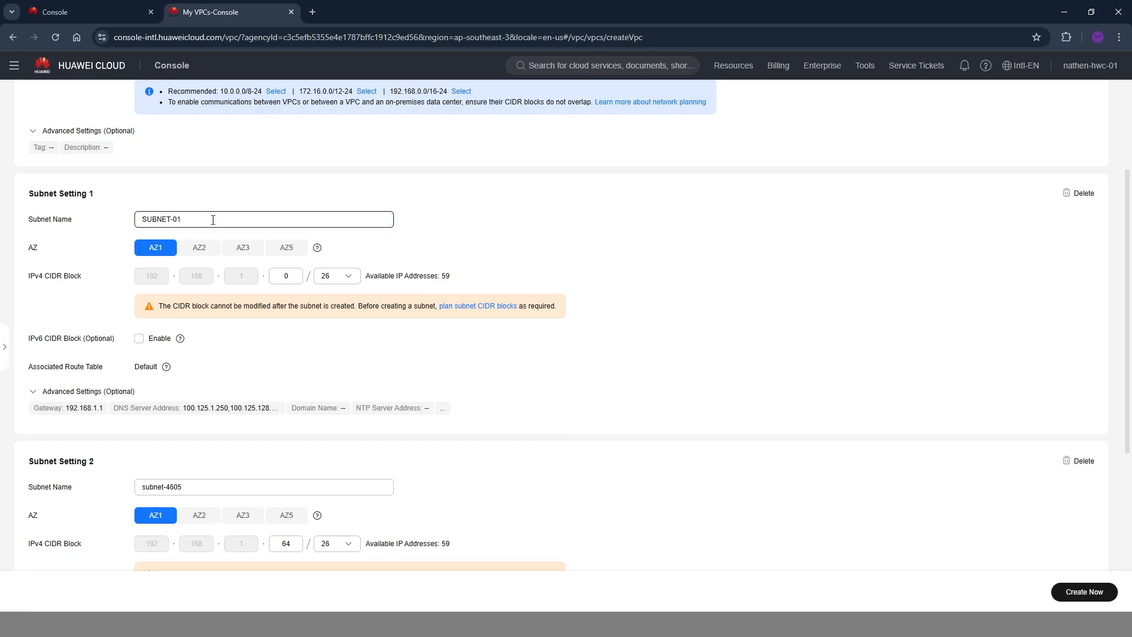
pyautogui.press('Home')
pyautogui.write('VPC-01-')
# Reuse the first subnet's name for the second subnet, changing it to VPC-01-SUBNET-02.
pyautogui.moveTo(237, 221); pyautogui.dragTo(86, 220)
pyautogui.hotkey('ctrl', 'c')
pyautogui.scroll(-3, 227, 257)
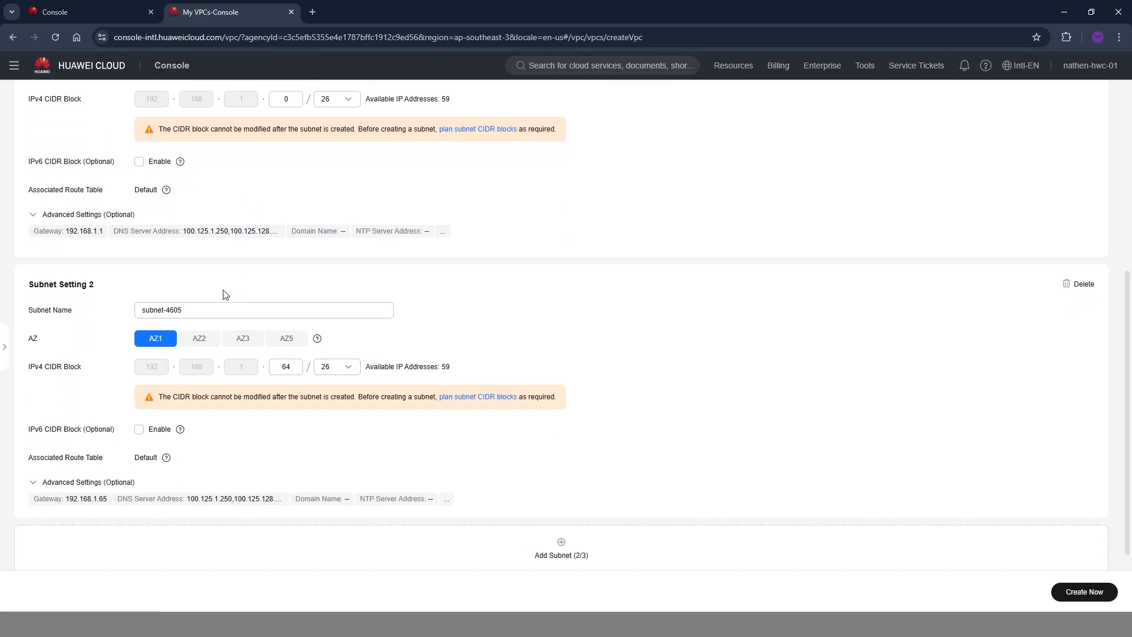
pyautogui.doubleClick(220, 309)
pyautogui.hotkey('ctrl', 'a')
pyautogui.hotkey('ctrl', 'v')
pyautogui.moveTo(211, 312); pyautogui.dragTo(202, 310)
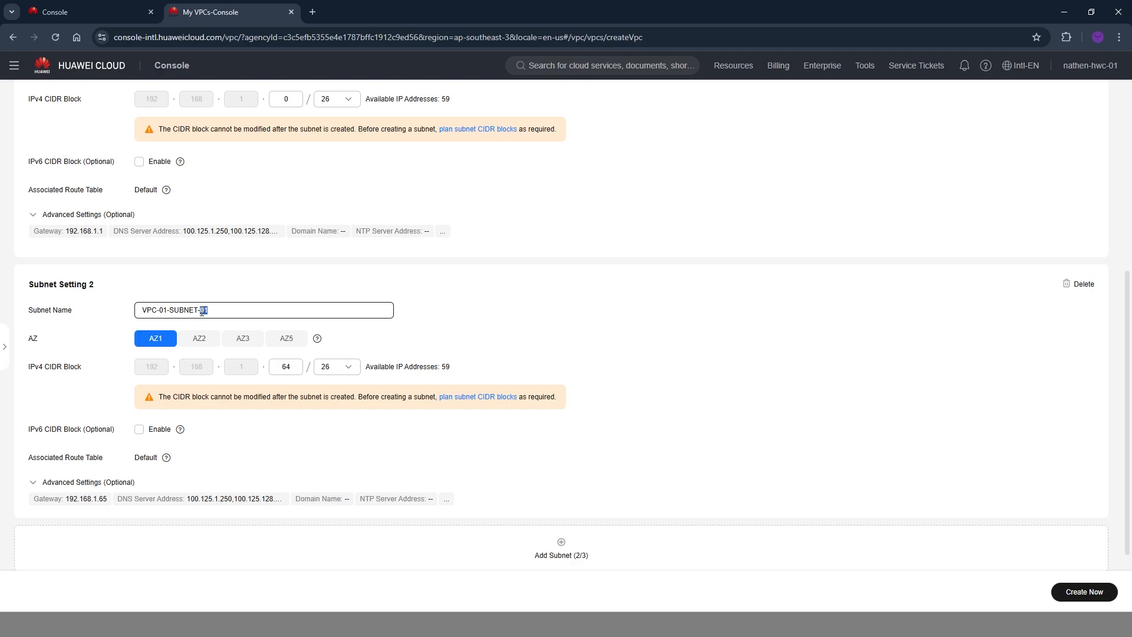
pyautogui.click(538, 309)
# Review the IPv4 CIDR blocks of the VPC and both subnets, including the values allowed for each subnet's last octet.
pyautogui.scroll(6, 333, 263)
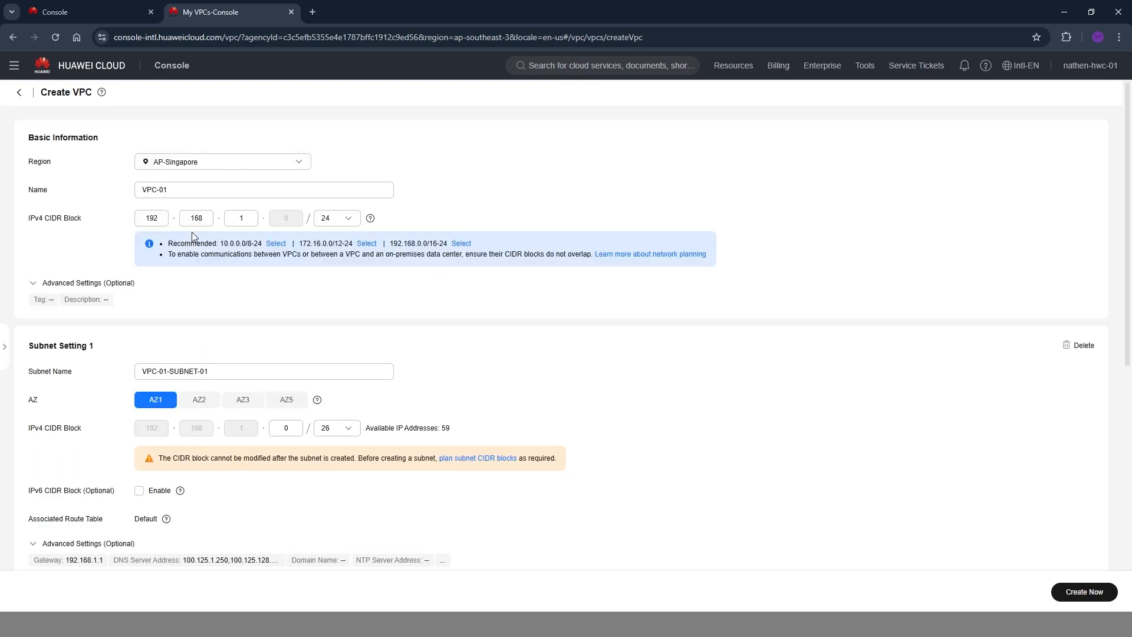
pyautogui.scroll(-6, 423, 269)
pyautogui.scroll(3, 387, 263)
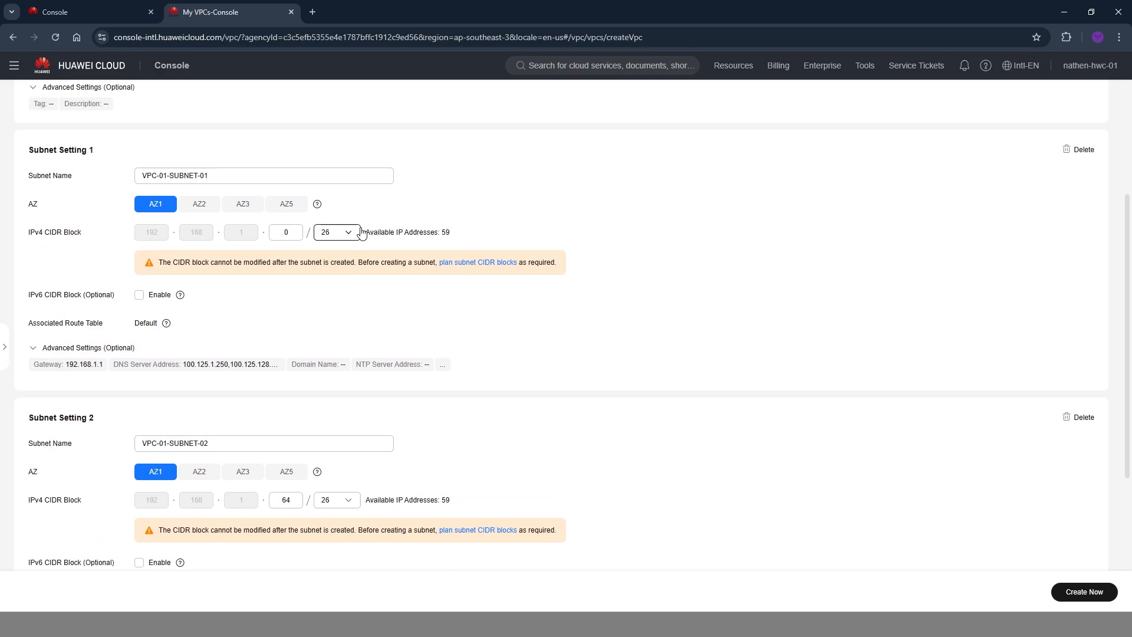
pyautogui.scroll(3, 353, 239)
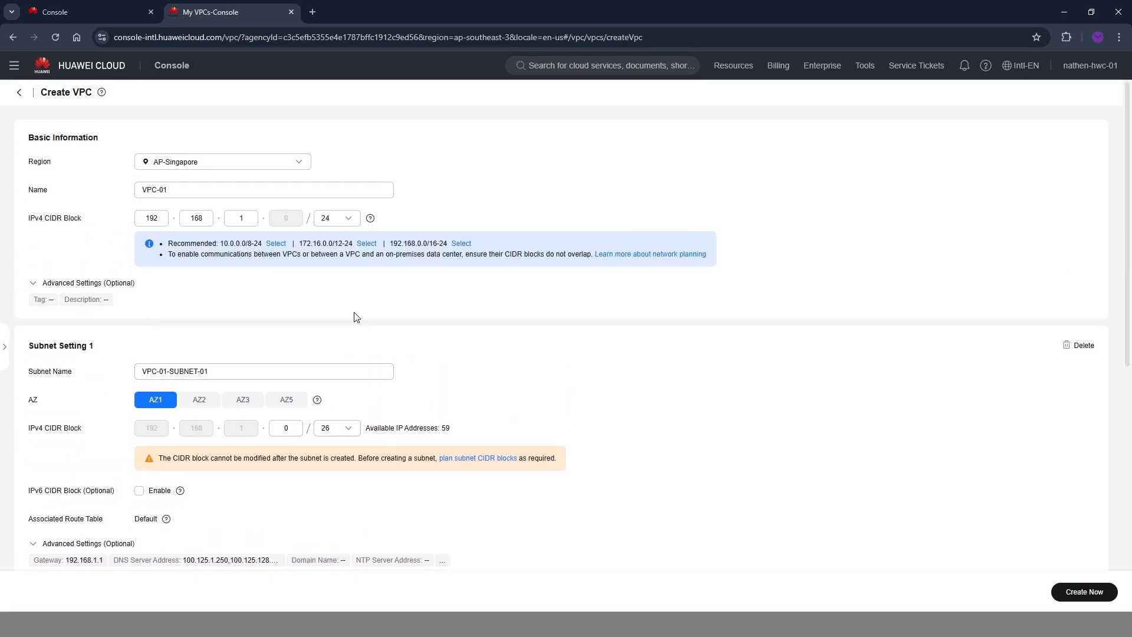
pyautogui.scroll(-1, 307, 328)
pyautogui.click(285, 369)
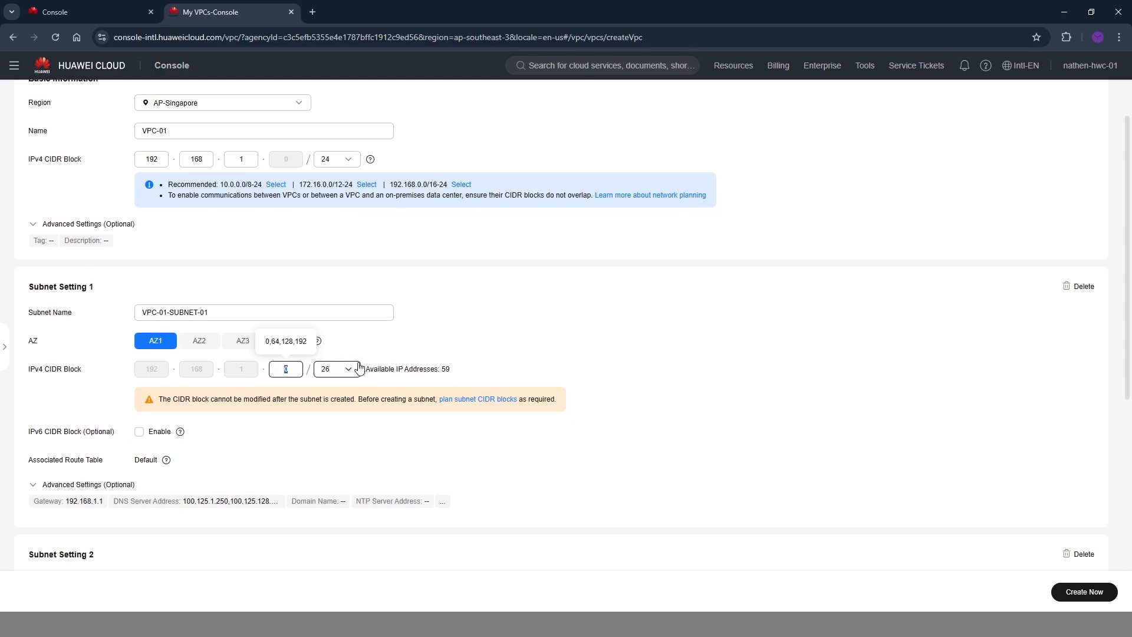
pyautogui.scroll(-4, 312, 362)
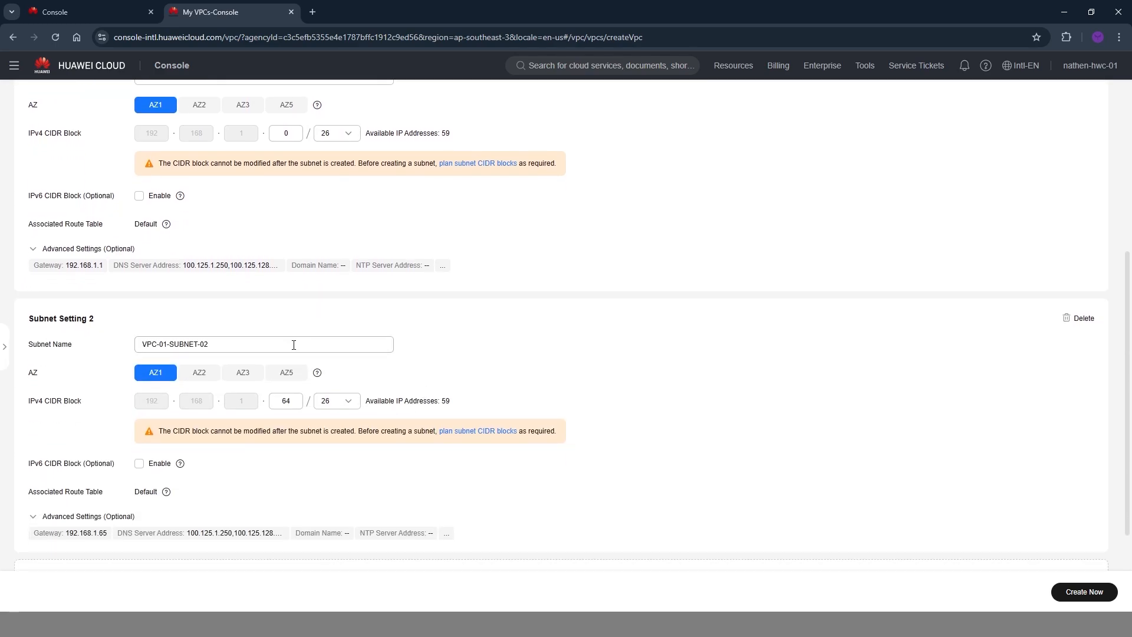
pyautogui.scroll(2, 297, 331)
pyautogui.doubleClick(285, 250)
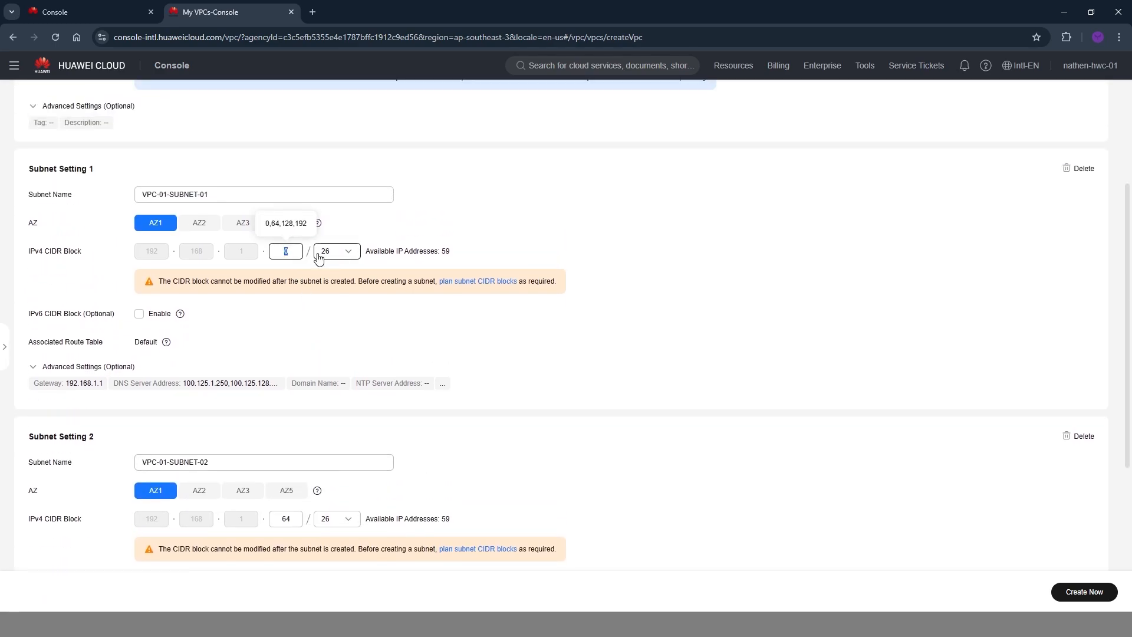
pyautogui.scroll(-3, 319, 258)
pyautogui.doubleClick(285, 322)
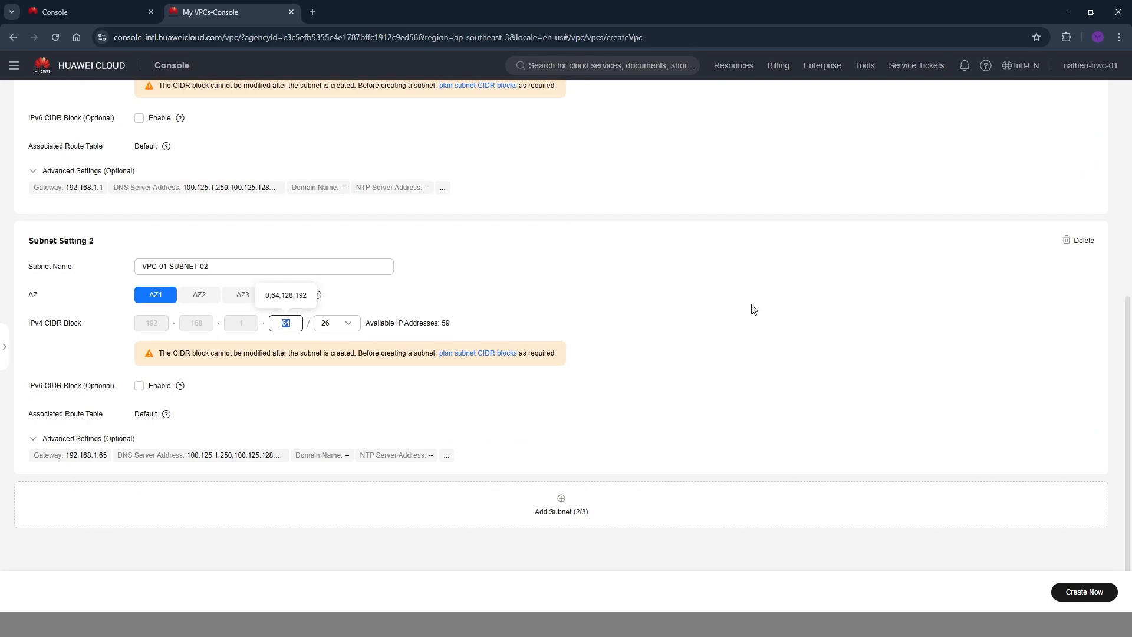
pyautogui.scroll(4, 544, 258)
pyautogui.click(294, 287)
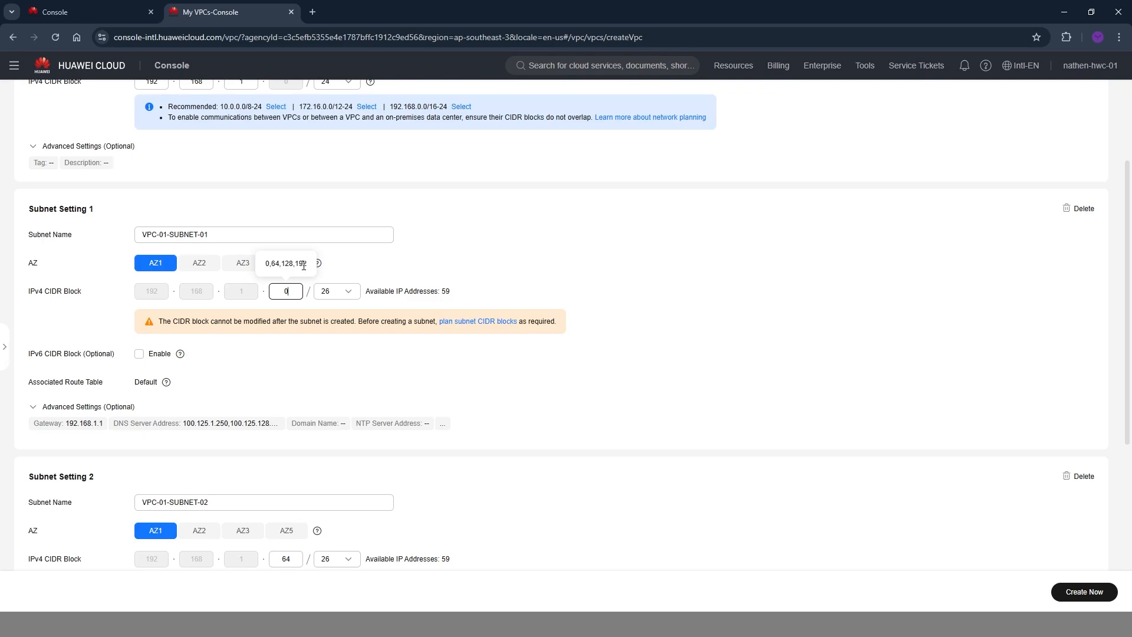
pyautogui.scroll(-4, 270, 398)
pyautogui.scroll(6, 401, 463)
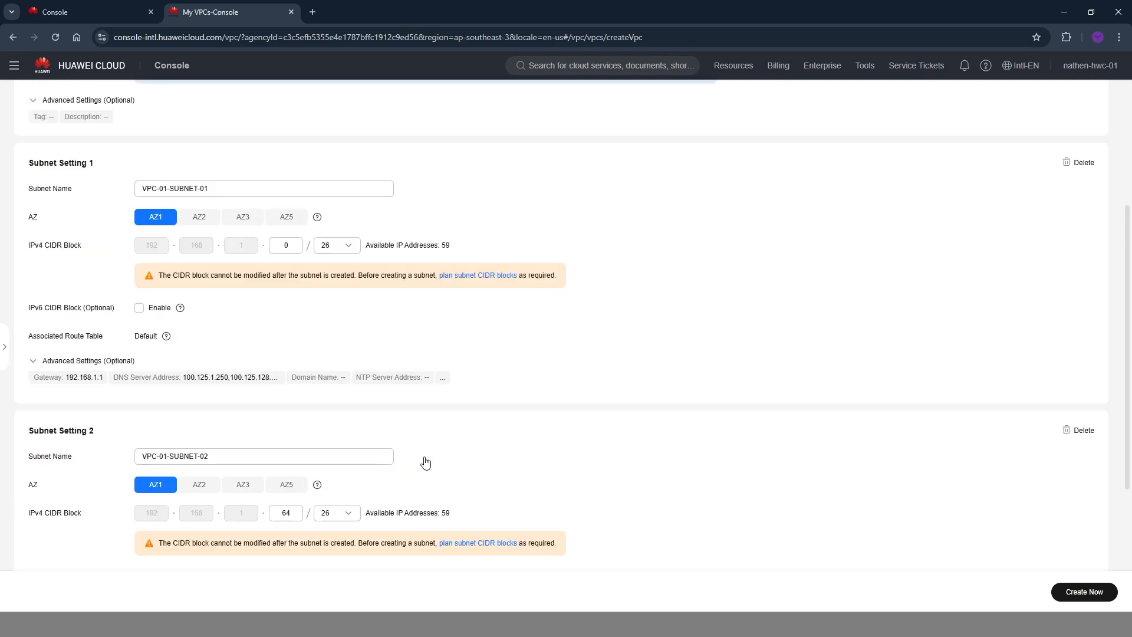
# Create the VPC with its two configured subnets.
pyautogui.scroll(-6, 566, 470)
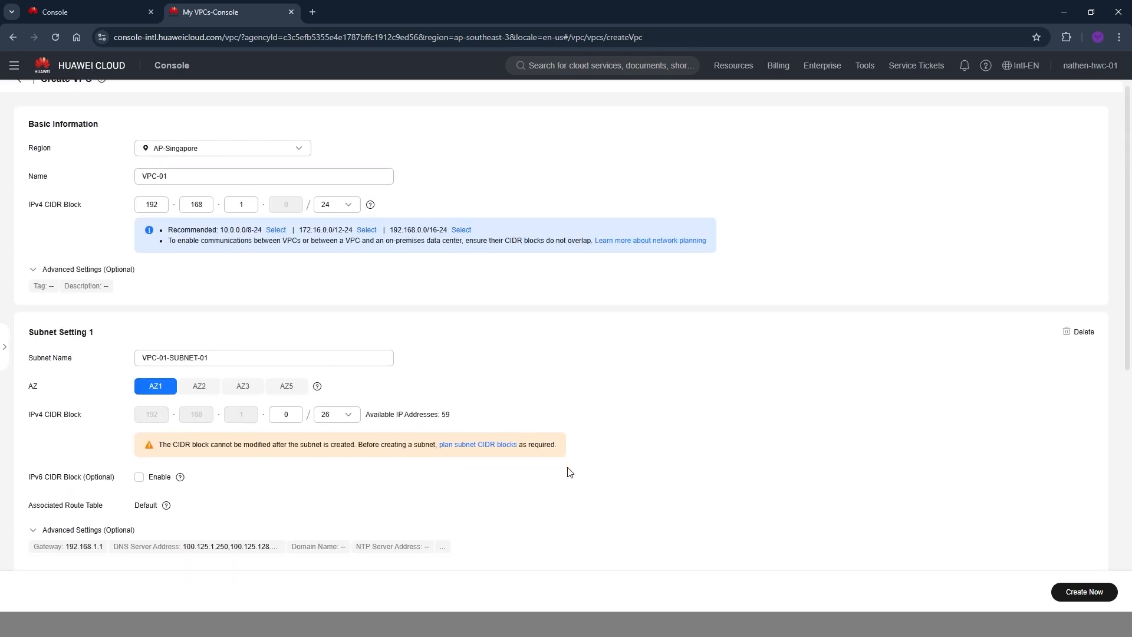
pyautogui.click(1091, 593)
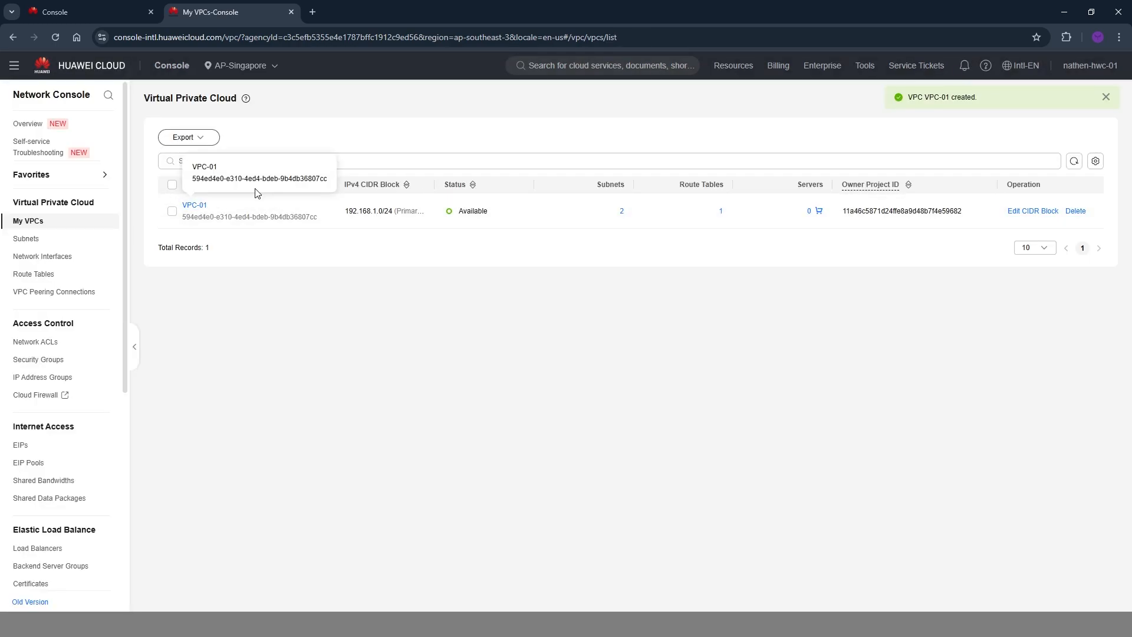
# Open the details of VPC-01 and examine the VPC resources in its summary.
pyautogui.click(196, 205)
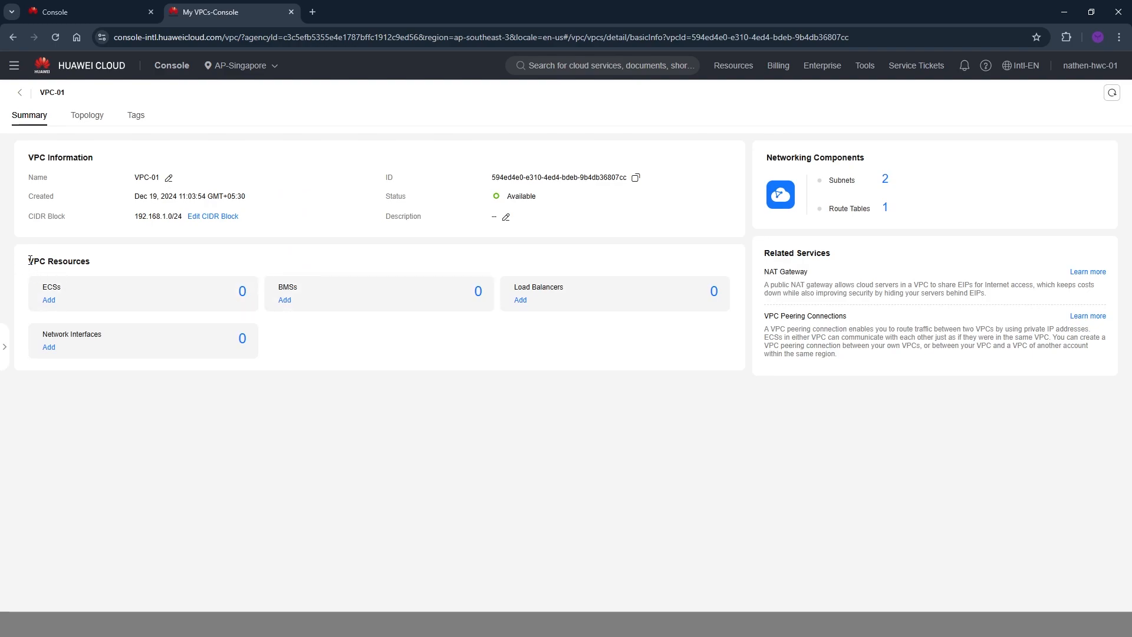
pyautogui.moveTo(29, 260); pyautogui.dragTo(118, 262)
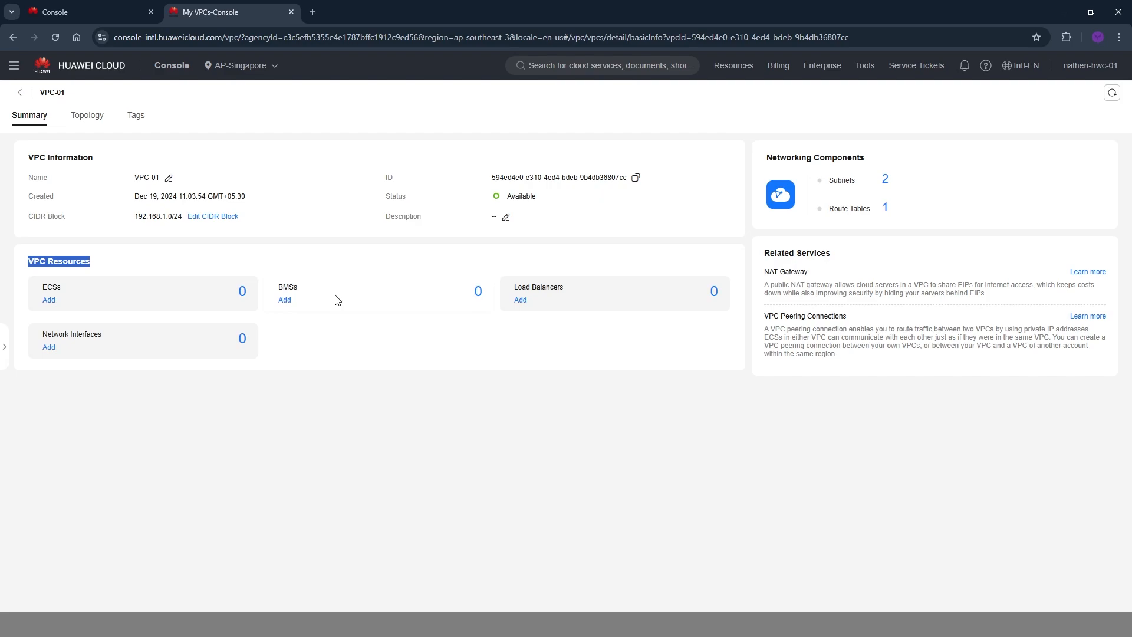
pyautogui.click(522, 343)
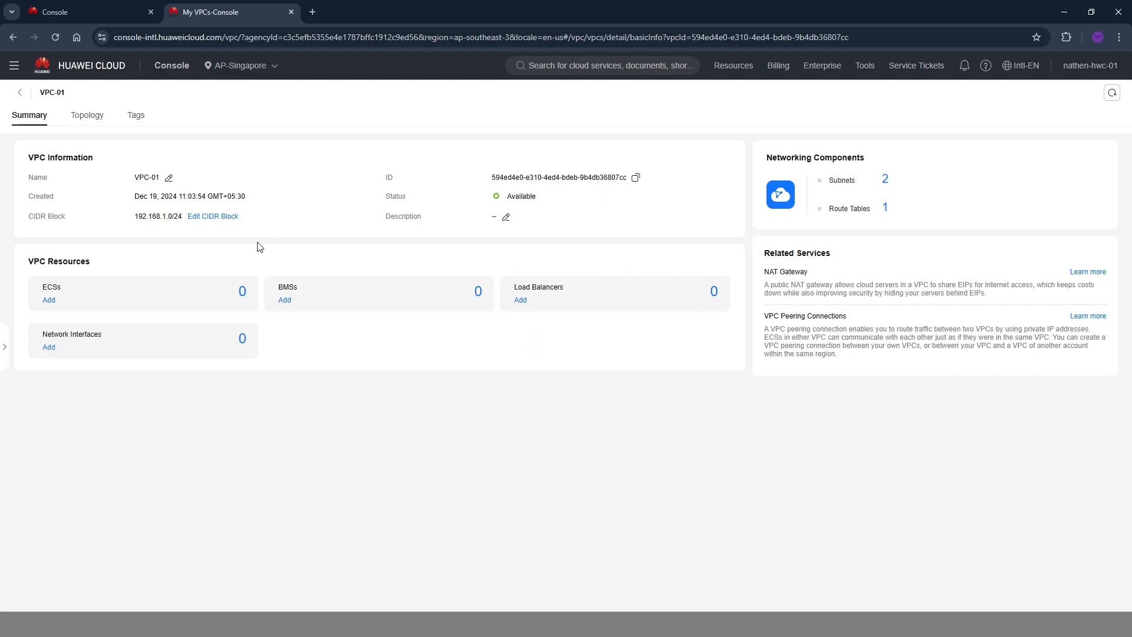
# View the topology of VPC-01 and inspect the details of both subnets.
pyautogui.click(86, 121)
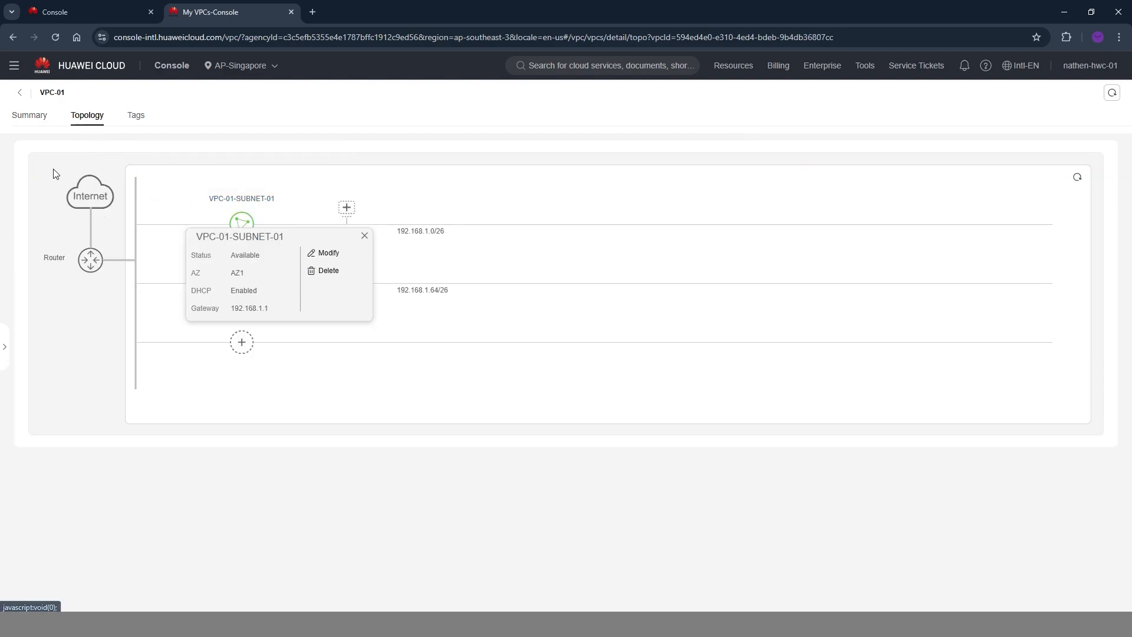
pyautogui.click(365, 236)
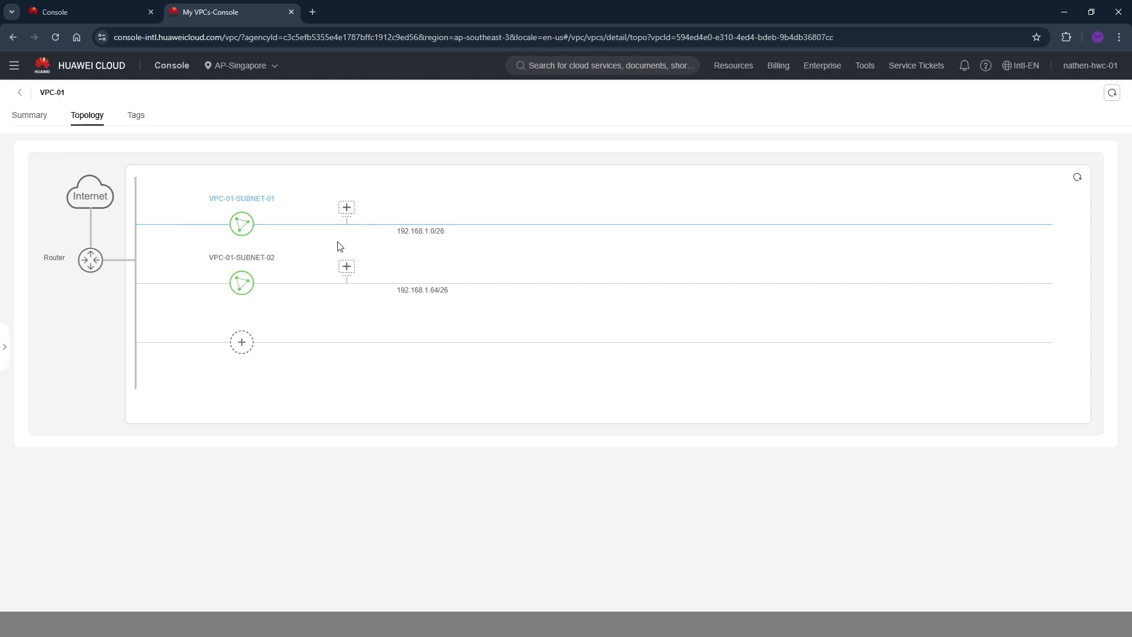
pyautogui.moveTo(291, 264)
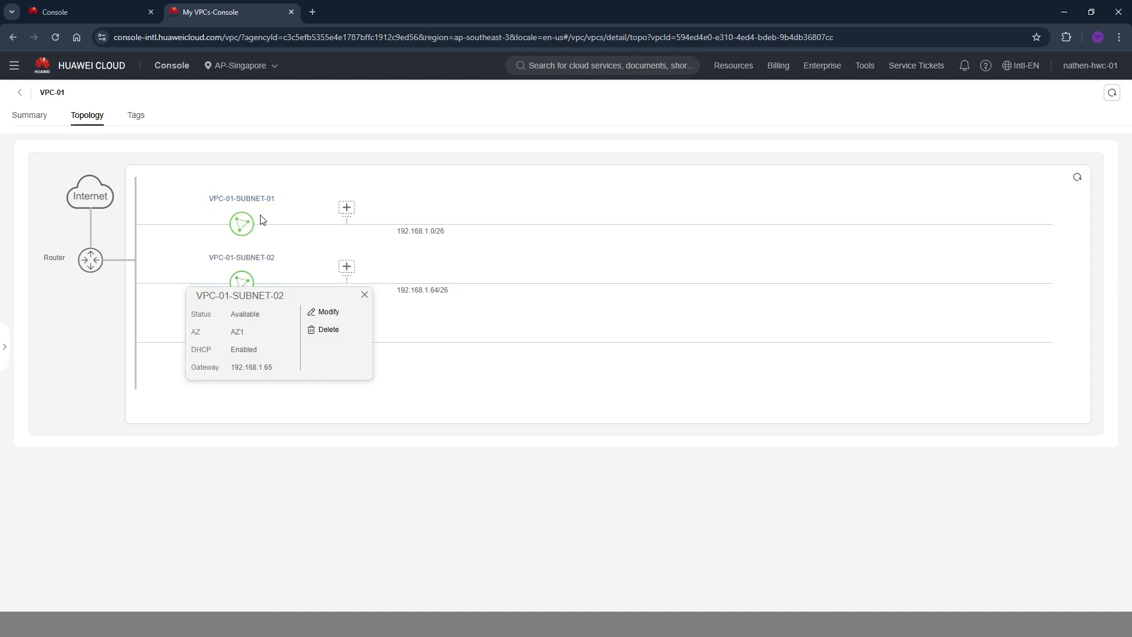
# Compare the AZ, DHCP and gateway details of VPC-01-SUBNET-01 and VPC-01-SUBNET-02 in the topology.
pyautogui.moveTo(254, 220)
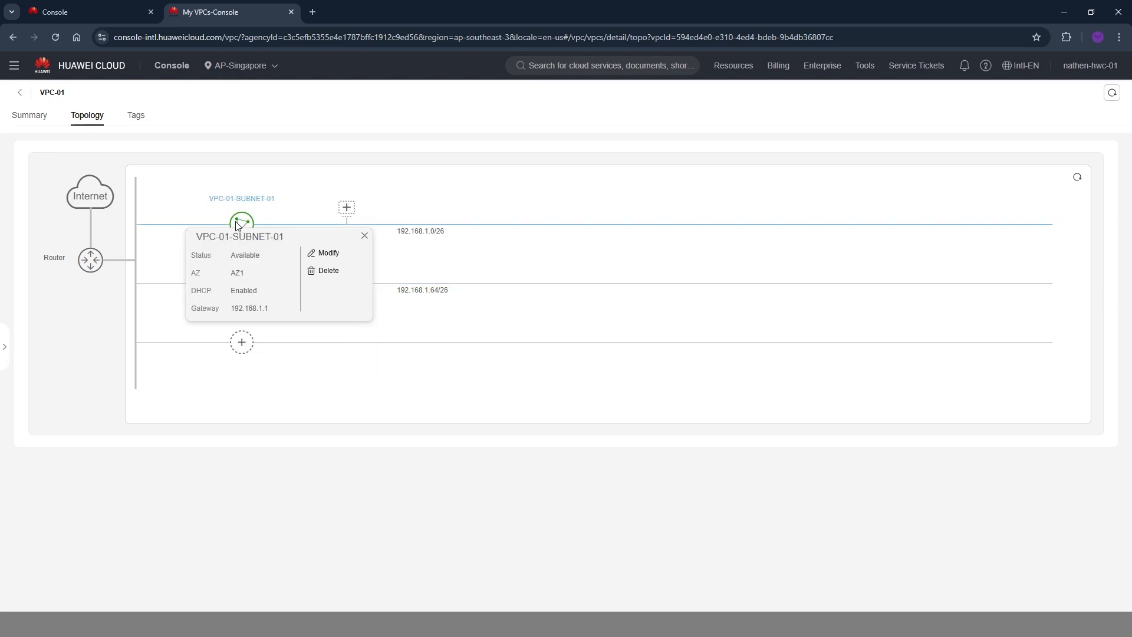
pyautogui.moveTo(230, 275); pyautogui.dragTo(264, 261)
pyautogui.click(228, 264)
pyautogui.click(249, 306)
pyautogui.moveTo(274, 311); pyautogui.dragTo(226, 311)
pyautogui.moveTo(248, 281)
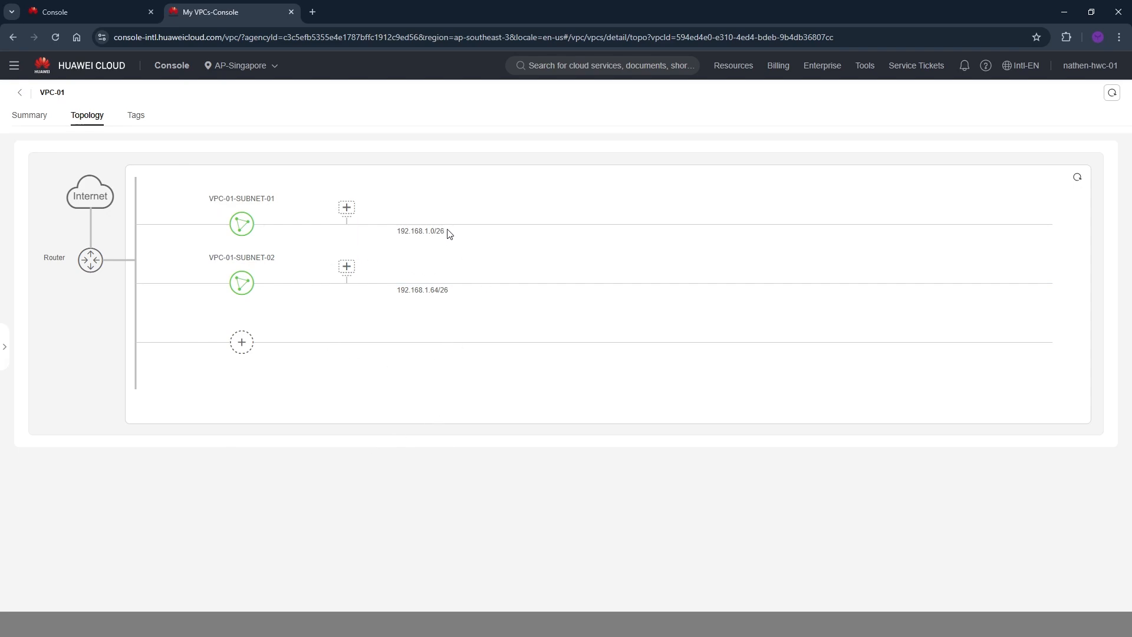
# Start an ECS purchase from VPC-01-SUBNET-01 in the topology, with pay-per-use billing and availability zone AZ1.
pyautogui.click(348, 214)
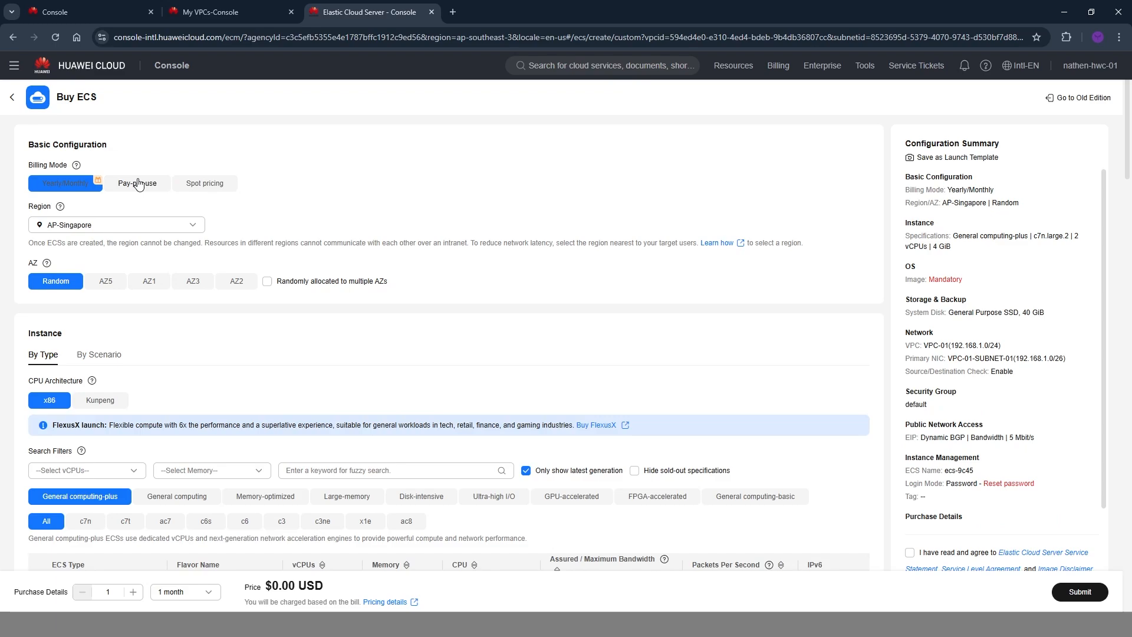
pyautogui.click(137, 183)
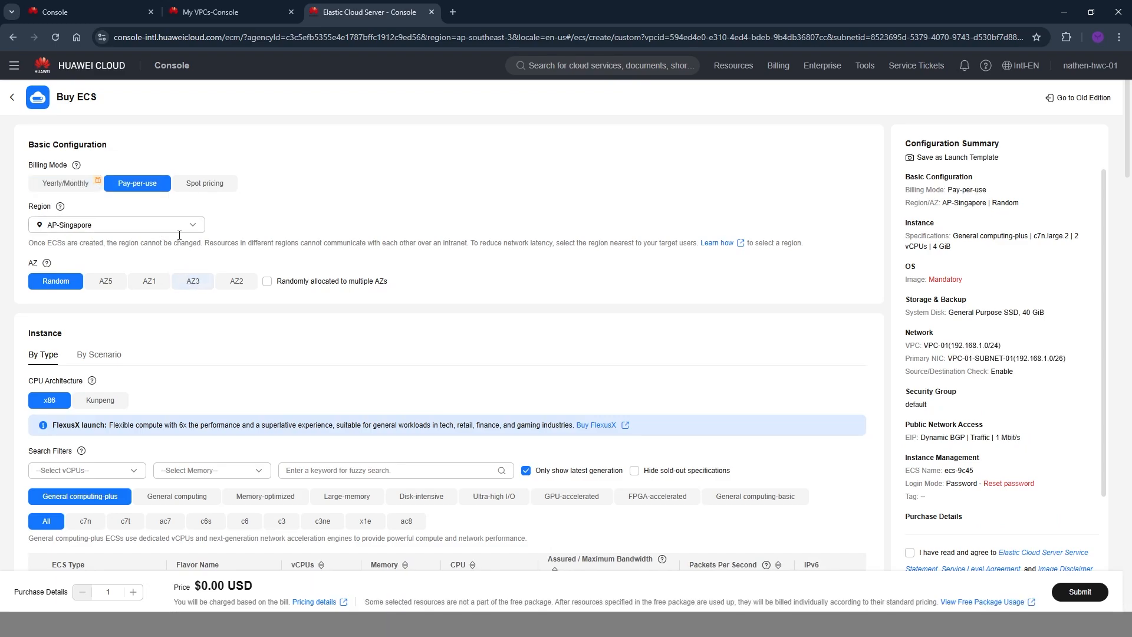
pyautogui.scroll(-1, 168, 254)
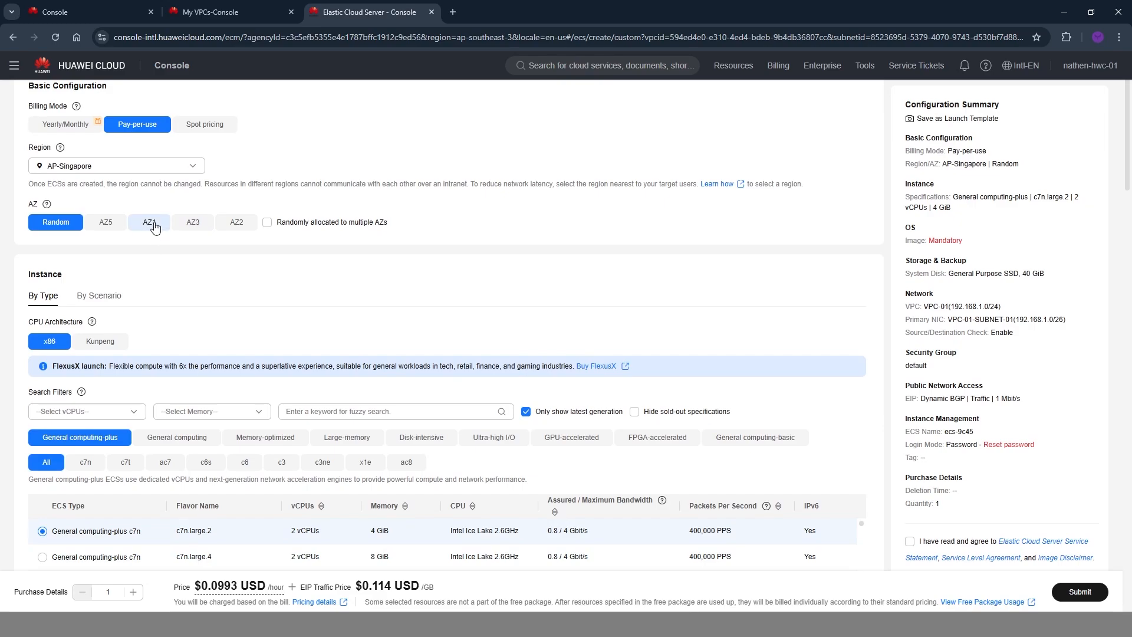
pyautogui.click(151, 222)
# Filter the instance flavors to 1 vCPU and 1 GiB of memory and select General computing s6 (s6.small.1).
pyautogui.scroll(-2, 193, 307)
pyautogui.click(135, 293)
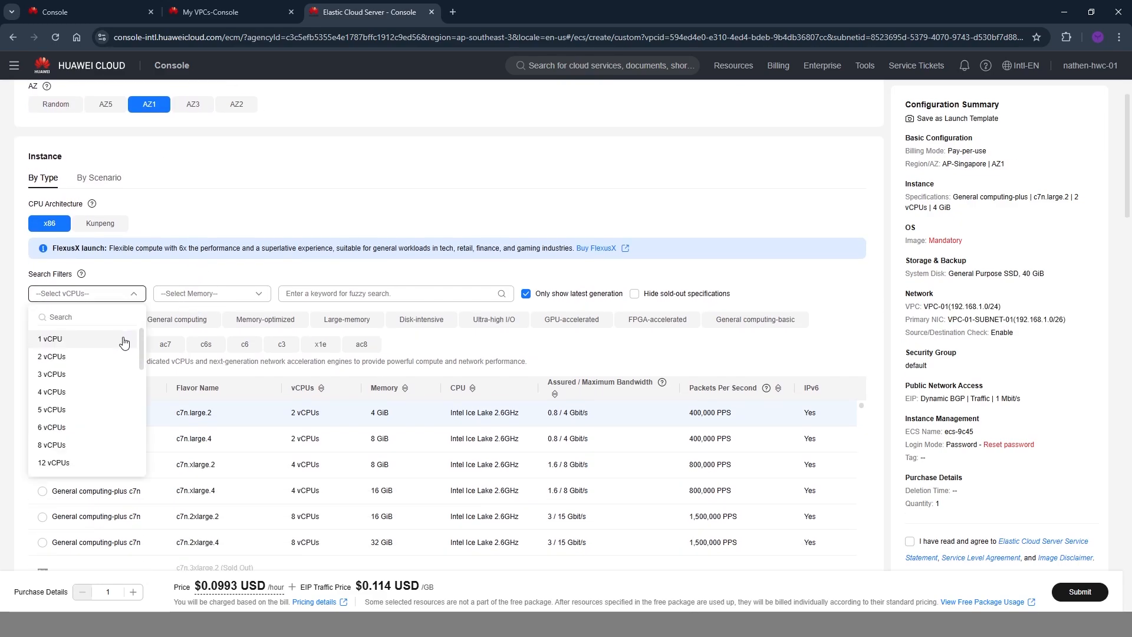
pyautogui.click(122, 328)
pyautogui.click(189, 293)
pyautogui.click(194, 315)
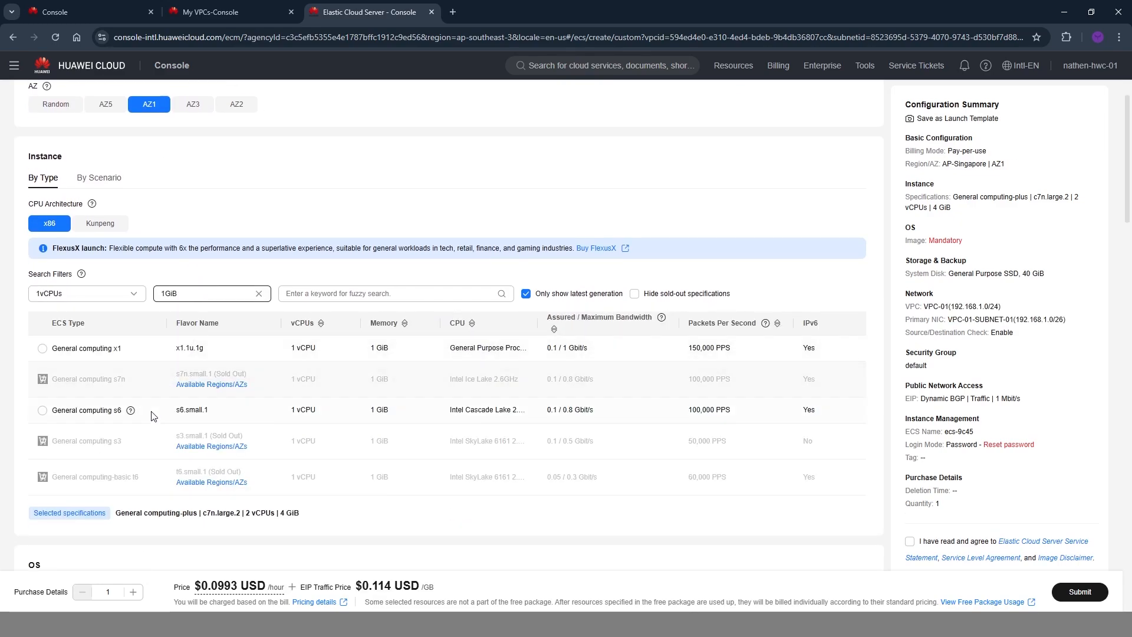
pyautogui.click(88, 411)
# Choose the public CentOS image, version CentOS 7.9 64bit(10 GiB), as the operating system.
pyautogui.scroll(-5, 146, 369)
pyautogui.click(145, 370)
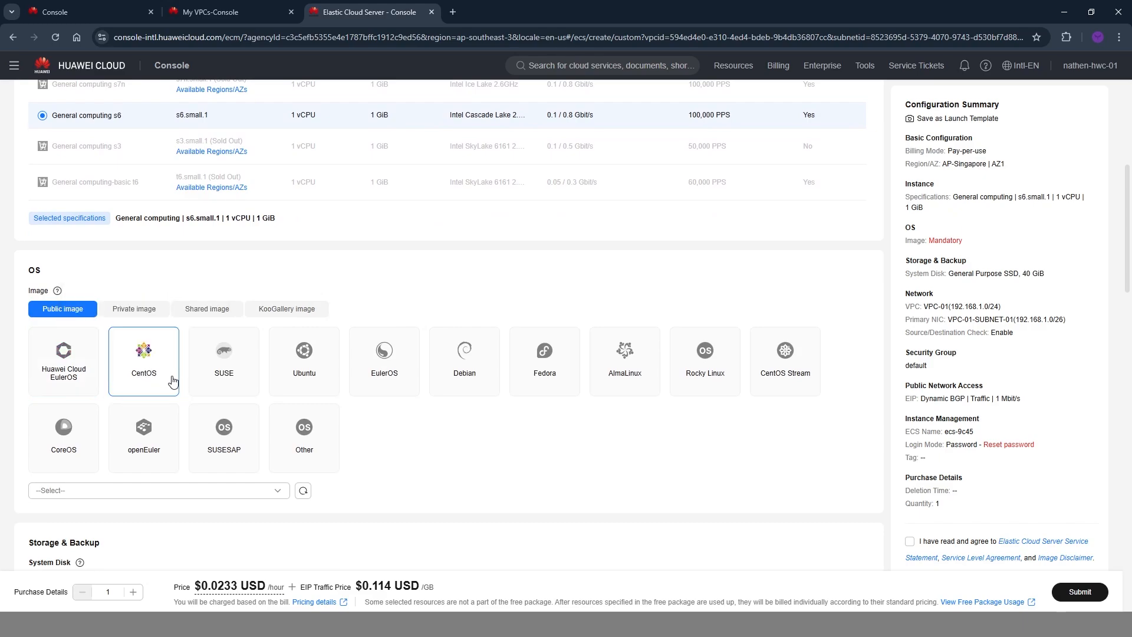
pyautogui.click(167, 491)
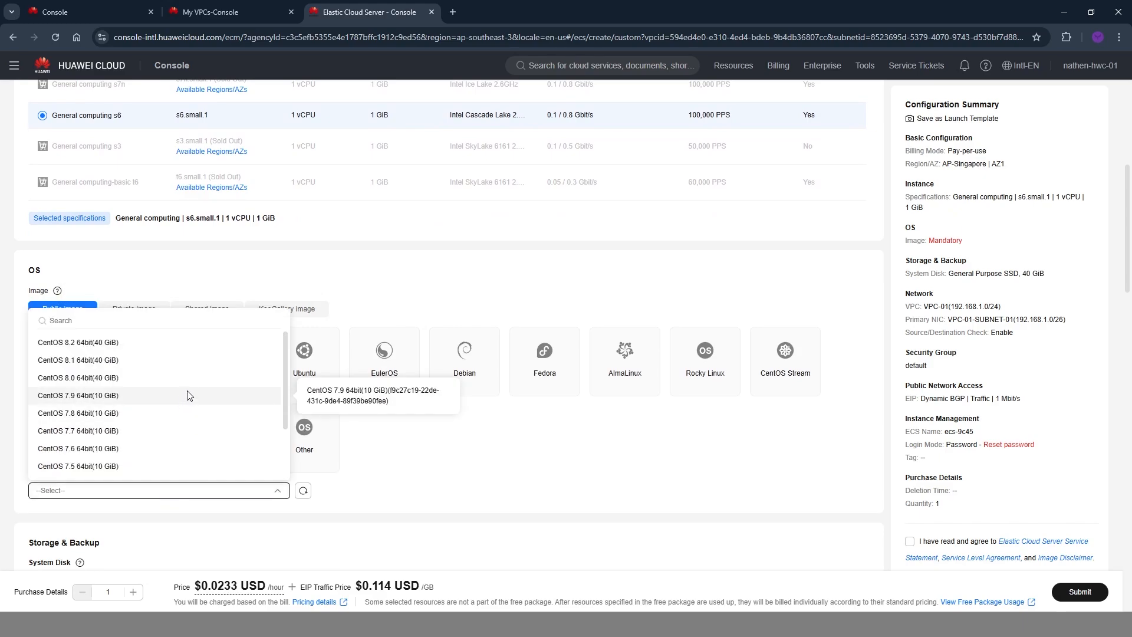
pyautogui.click(188, 395)
# Reduce the General Purpose SSD system disk to 10 GiB.
pyautogui.scroll(4, 462, 324)
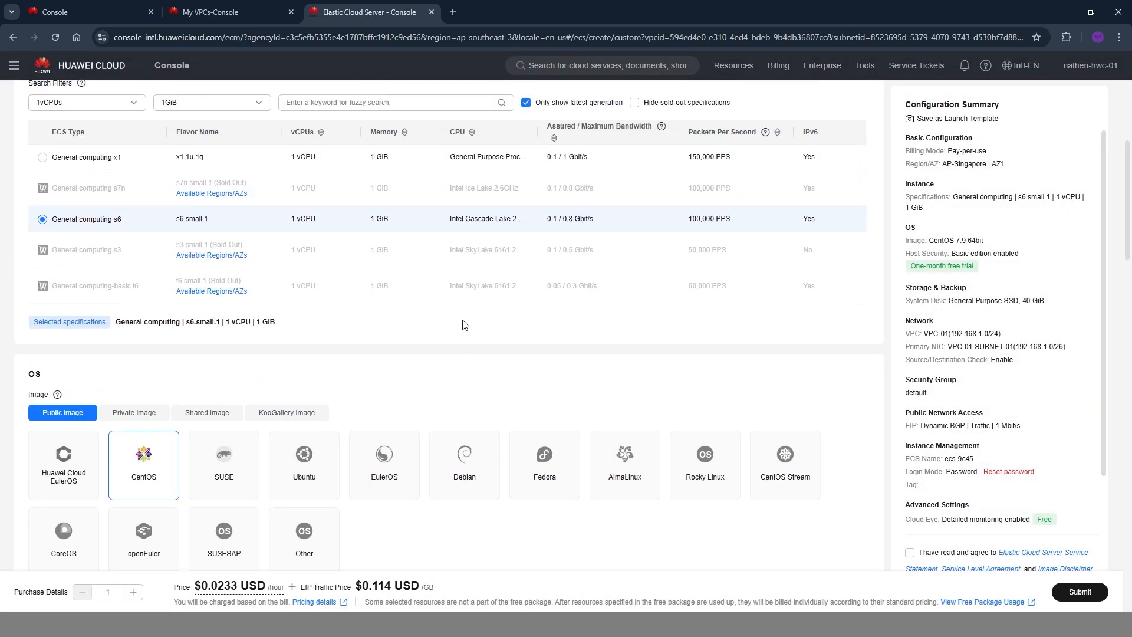
pyautogui.scroll(-8, 457, 321)
pyautogui.scroll(-2, 351, 338)
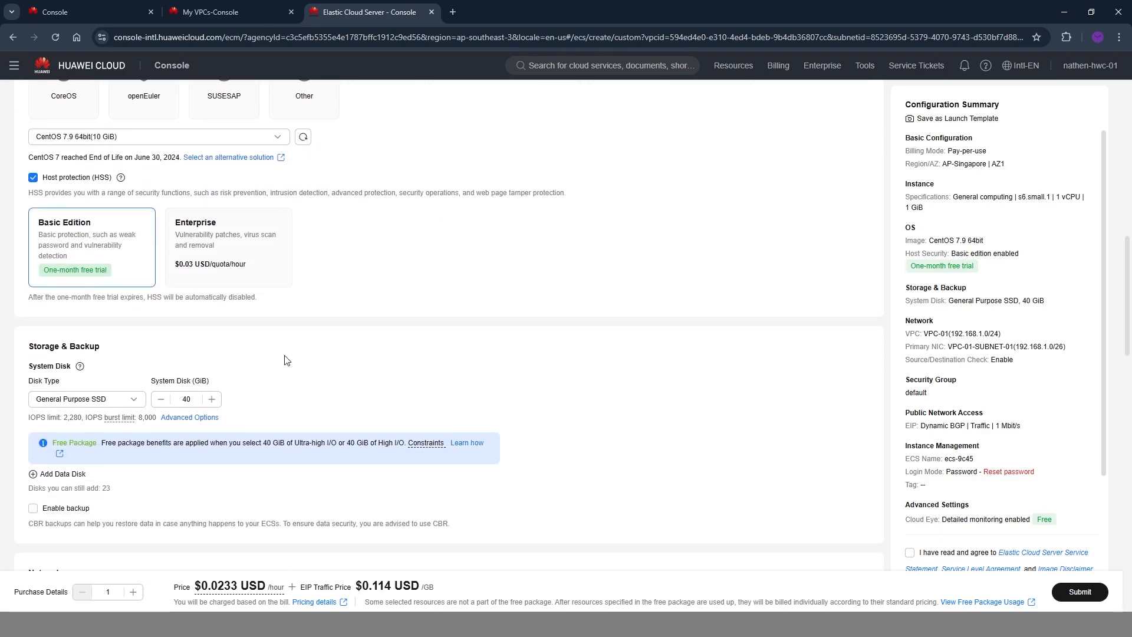
pyautogui.click(157, 404)
pyautogui.click(158, 404)
pyautogui.click(157, 403)
pyautogui.scroll(-5, 285, 385)
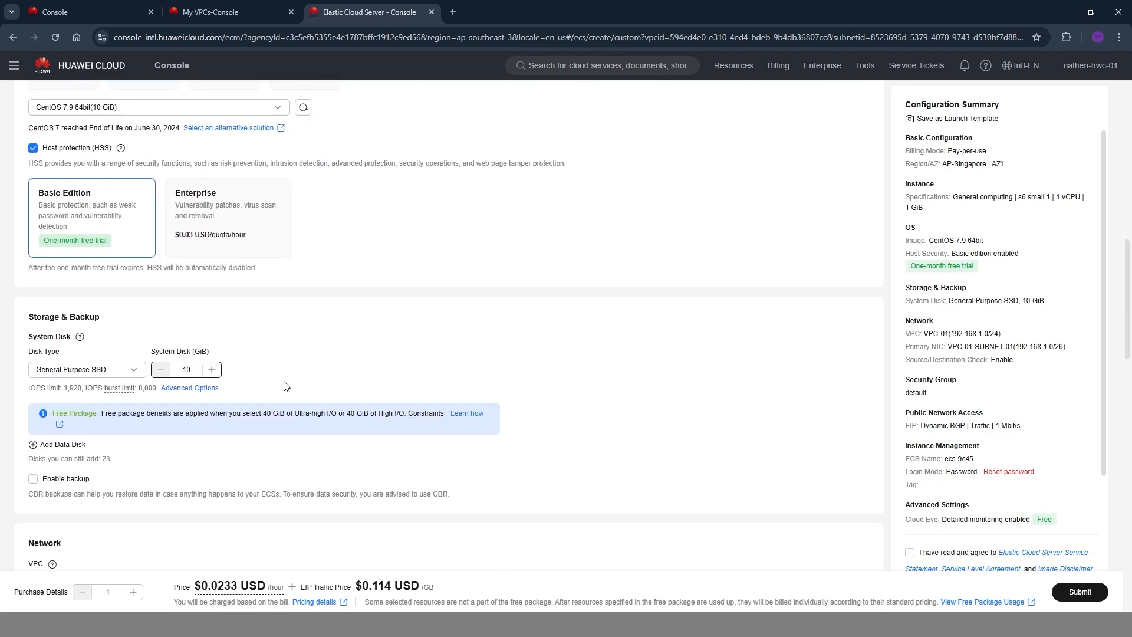
# Review the ECS network settings, including the available VPCs and the subnets offered for the primary NIC.
pyautogui.scroll(-1, 38, 275)
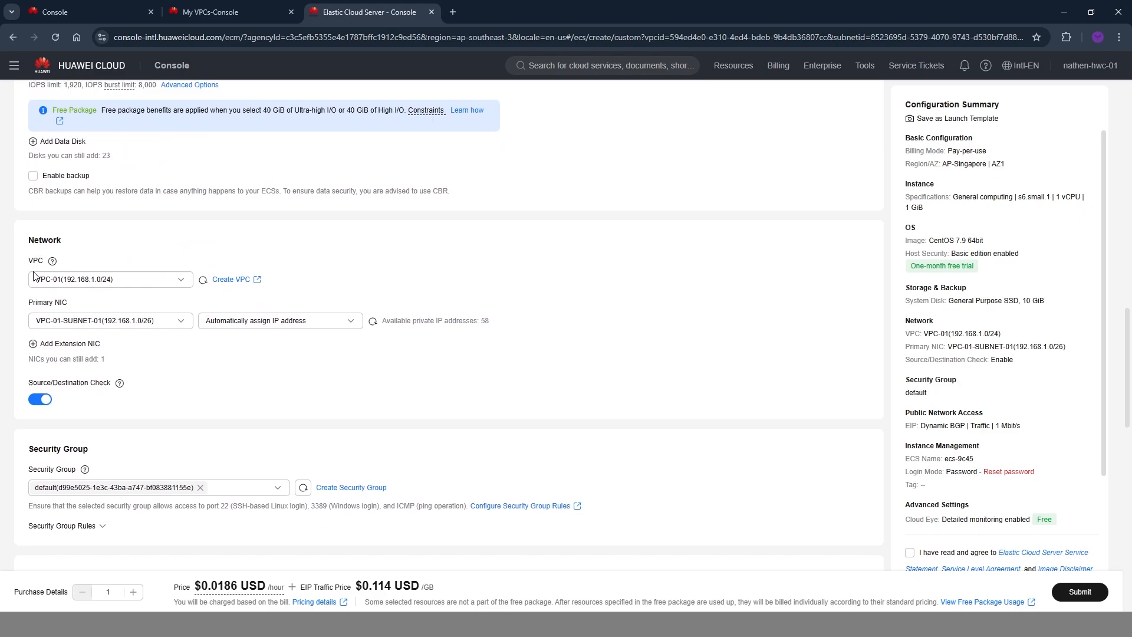
pyautogui.moveTo(32, 223); pyautogui.dragTo(126, 384)
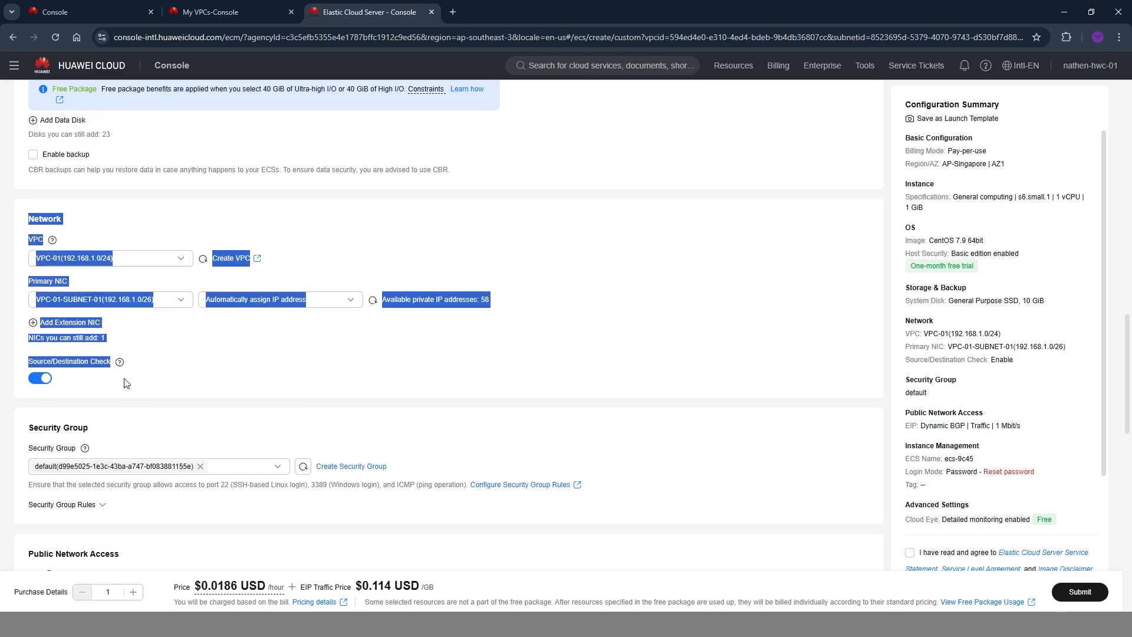
pyautogui.click(131, 226)
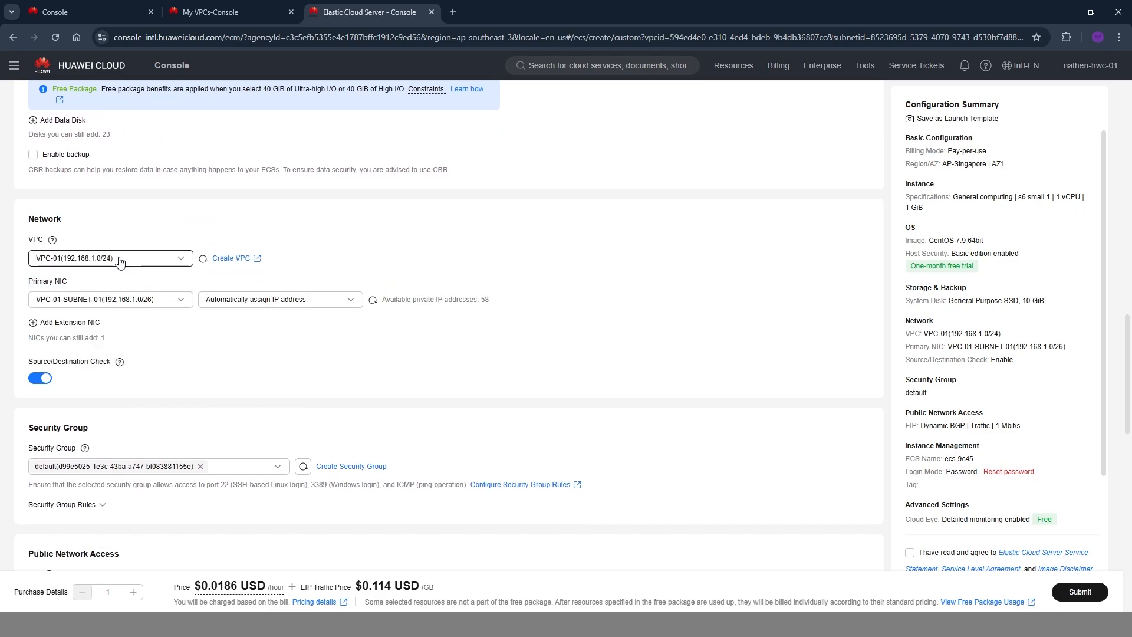
pyautogui.click(77, 258)
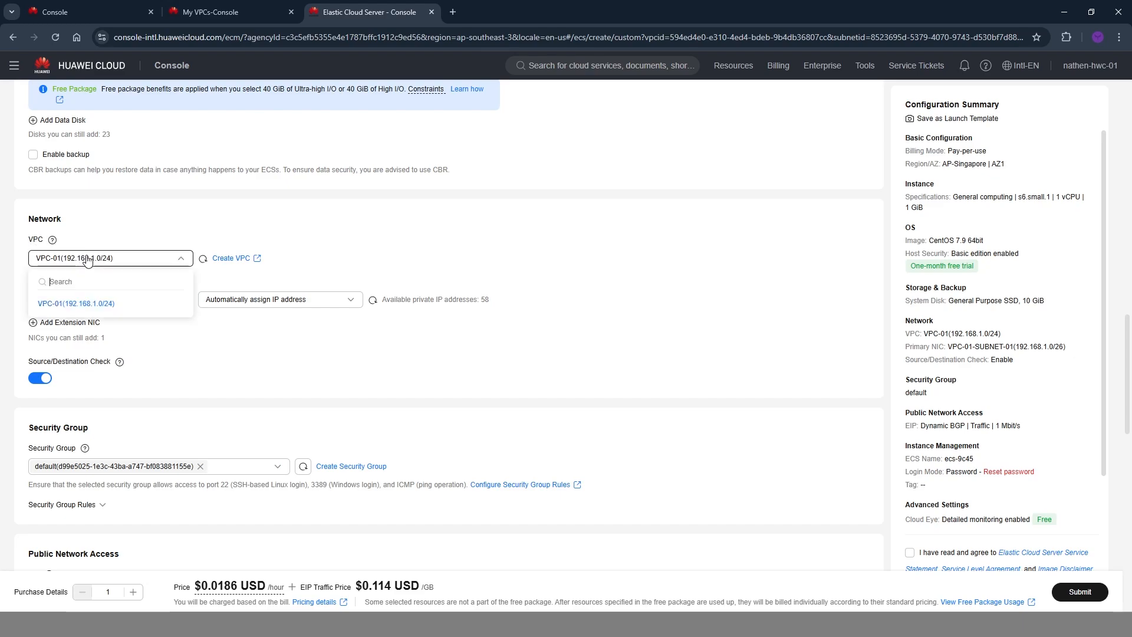
pyautogui.click(93, 304)
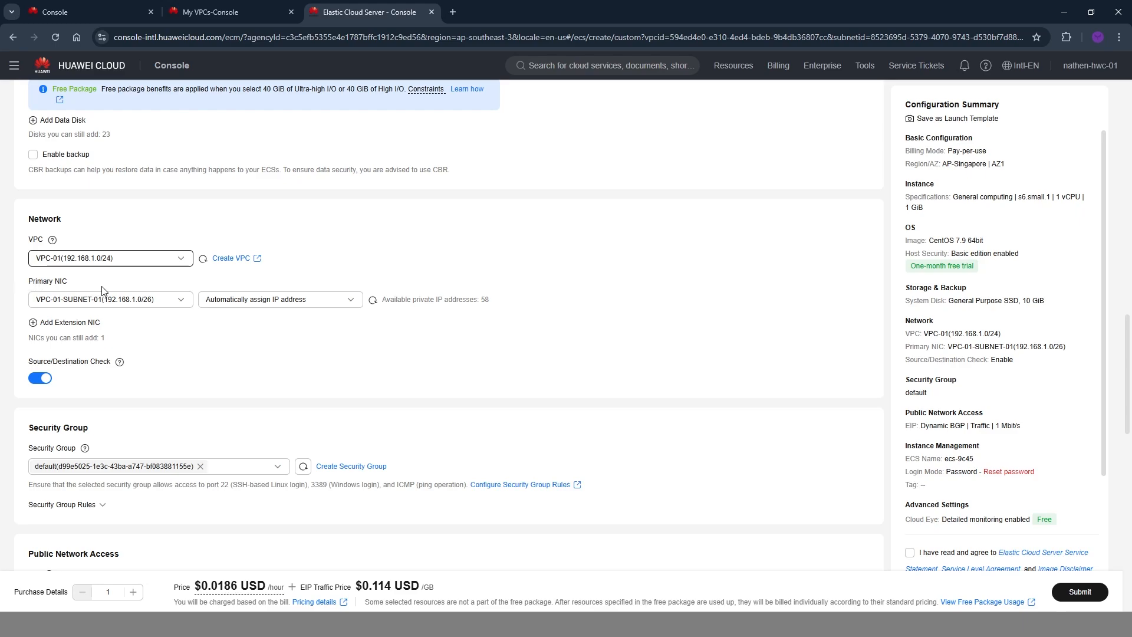
pyautogui.click(136, 301)
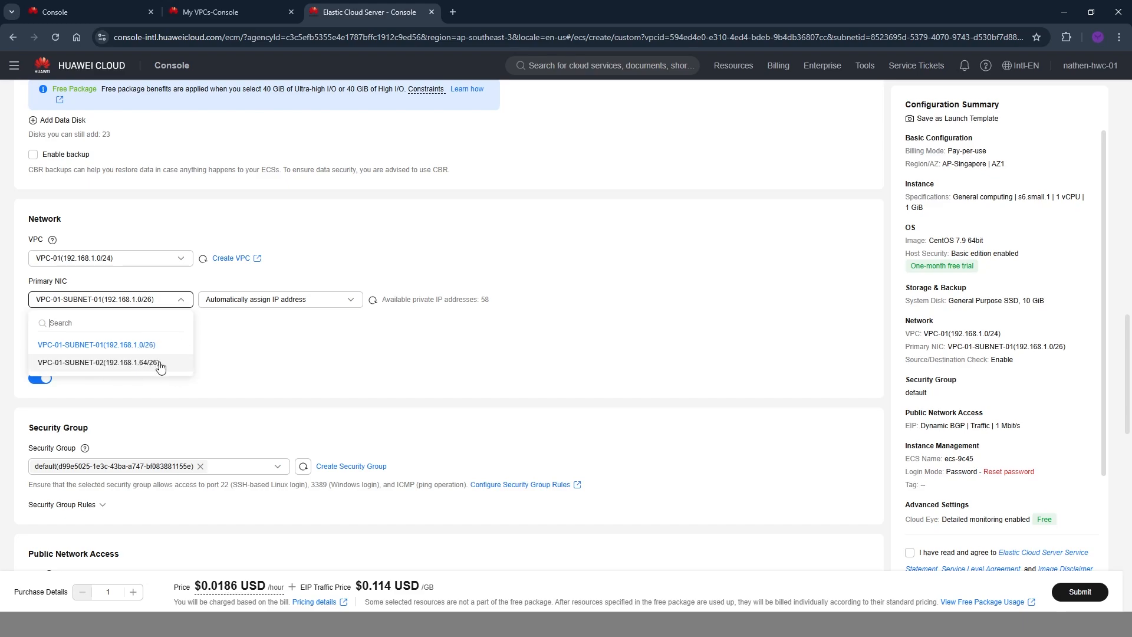
pyautogui.click(272, 362)
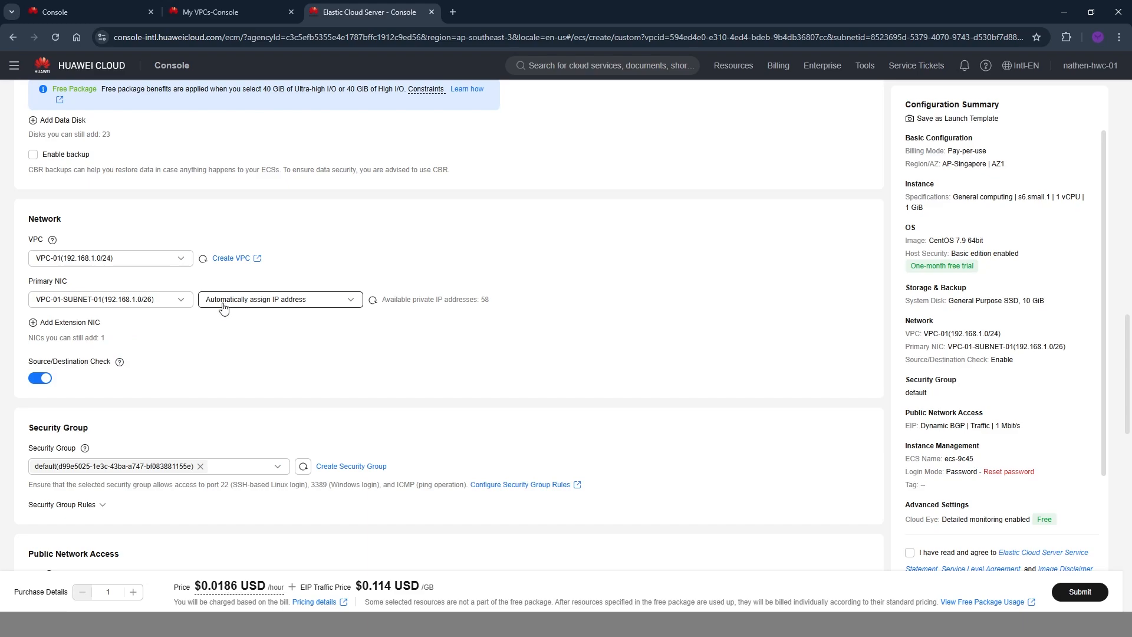
# Manually assign the IP address 192.168.1.2 to the ECS's primary NIC.
pyautogui.click(233, 301)
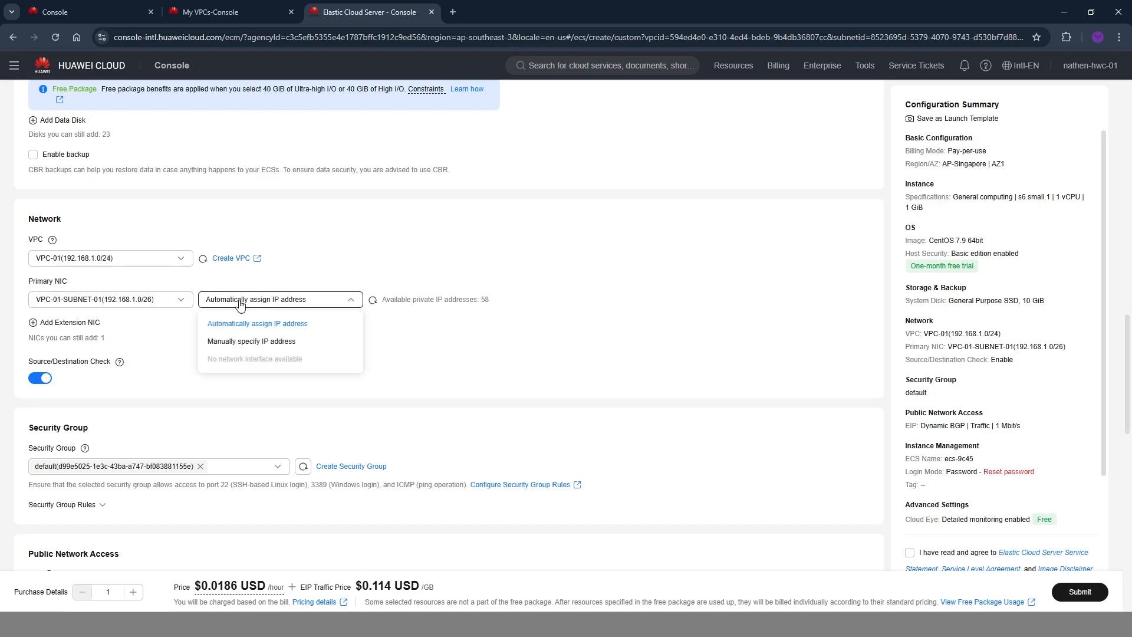
pyautogui.click(270, 346)
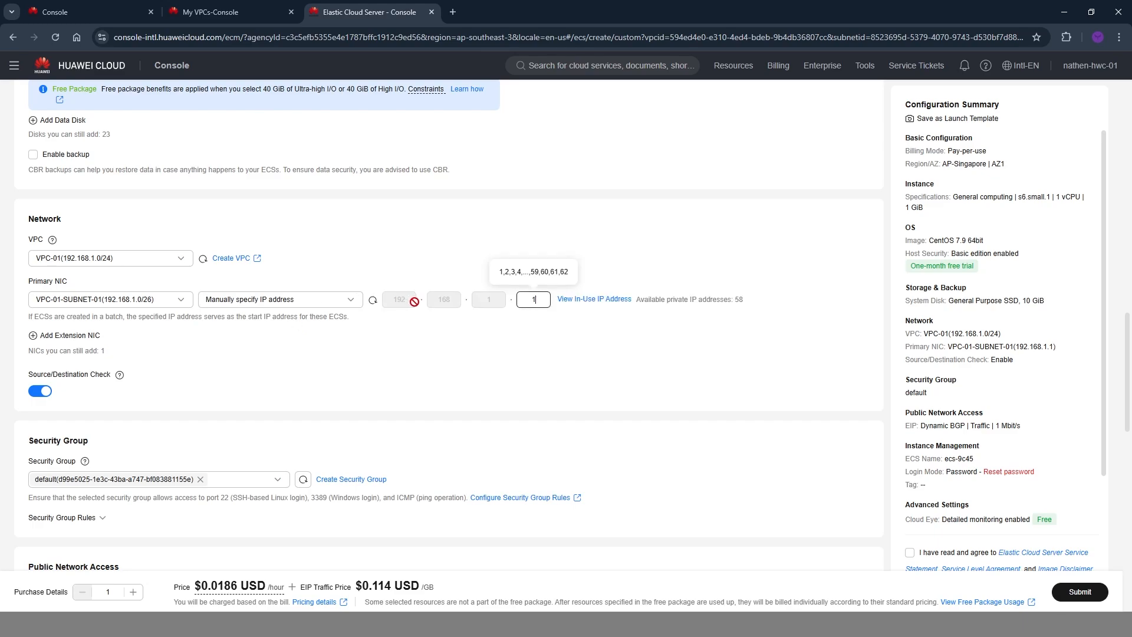
pyautogui.click(526, 297)
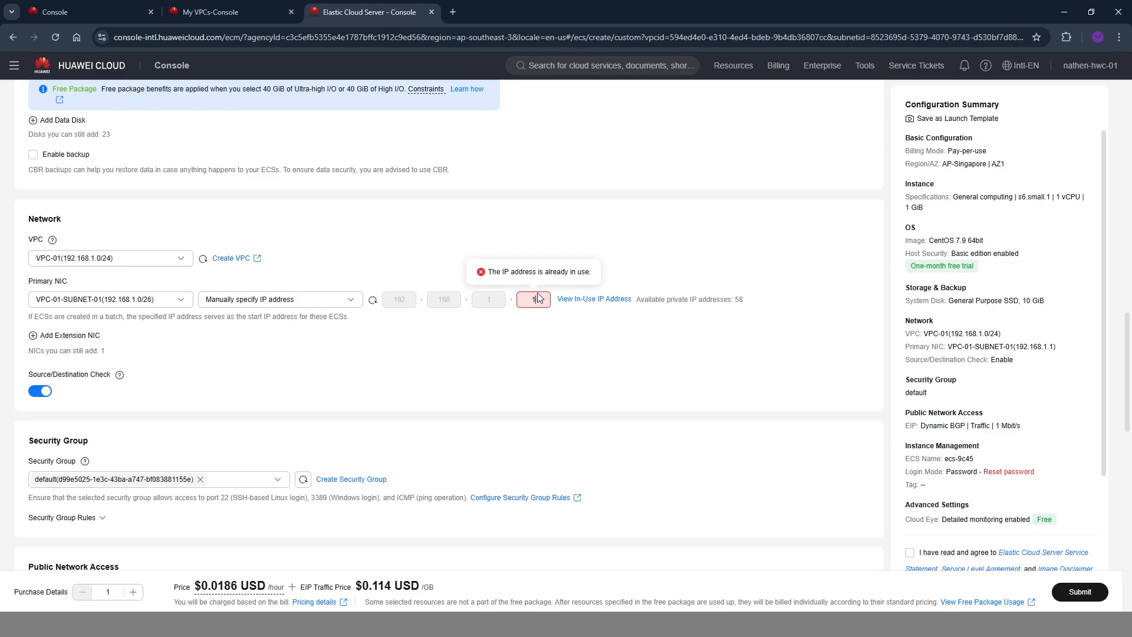
pyautogui.write('2')
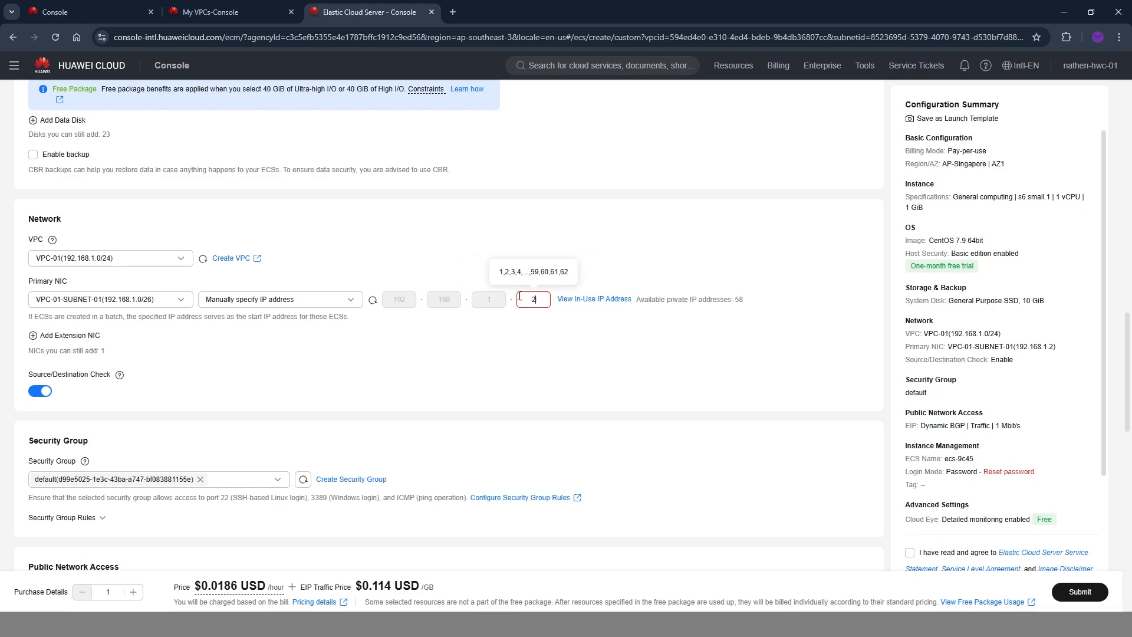
pyautogui.click(544, 331)
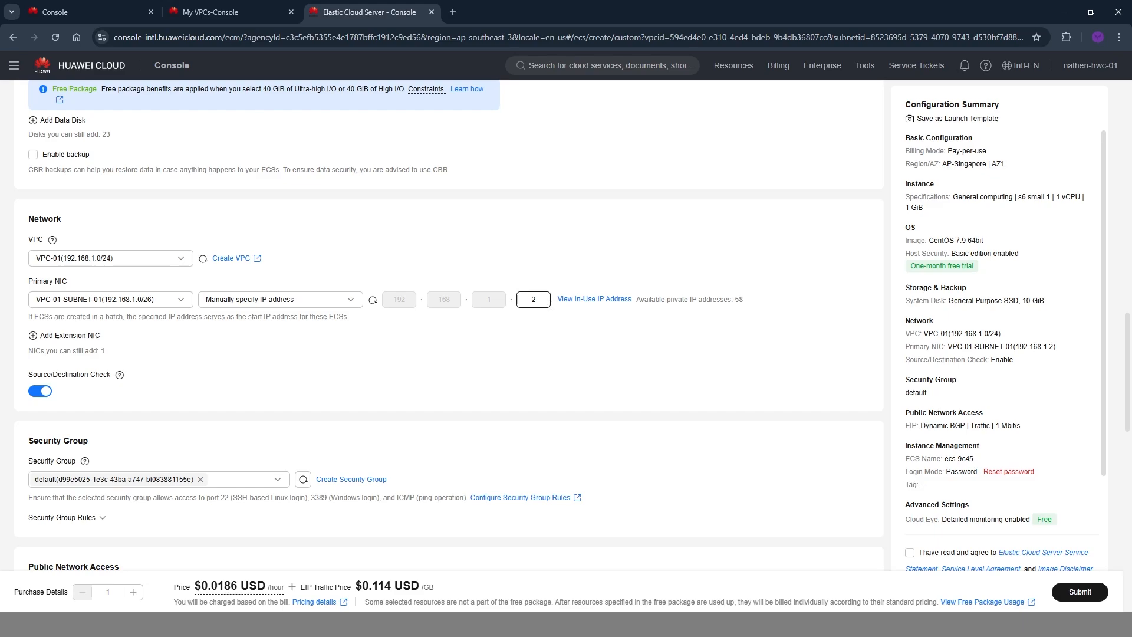
# Replace the default security group with a new one named SG-01 based on the General-purpose web server template.
pyautogui.scroll(-2, 177, 360)
pyautogui.scroll(-1, 227, 330)
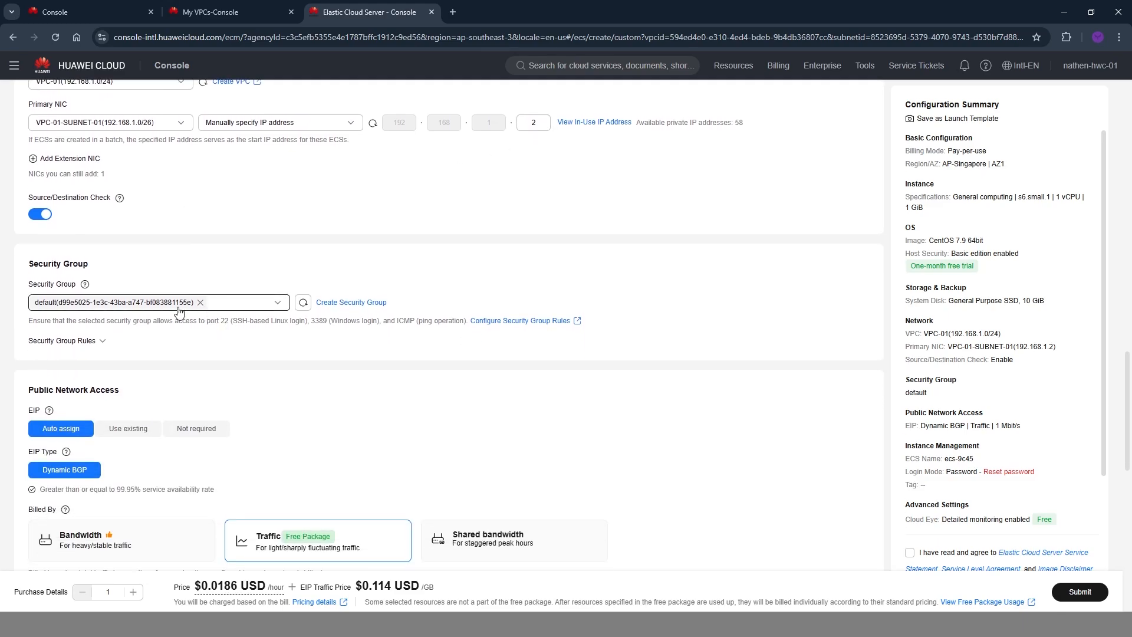
pyautogui.click(200, 303)
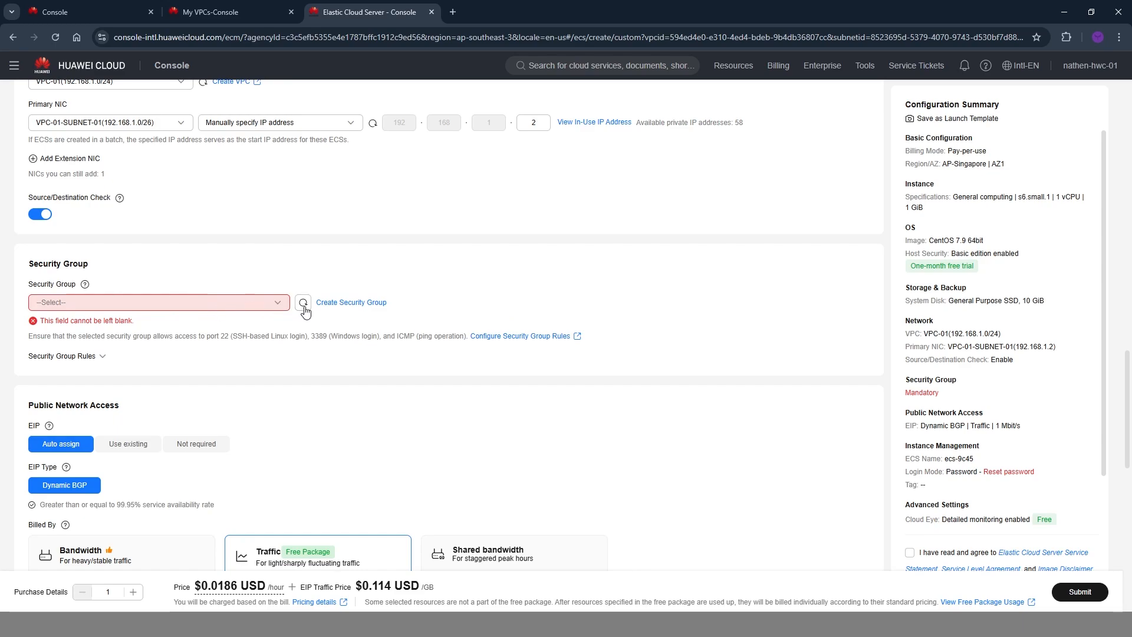
pyautogui.click(373, 304)
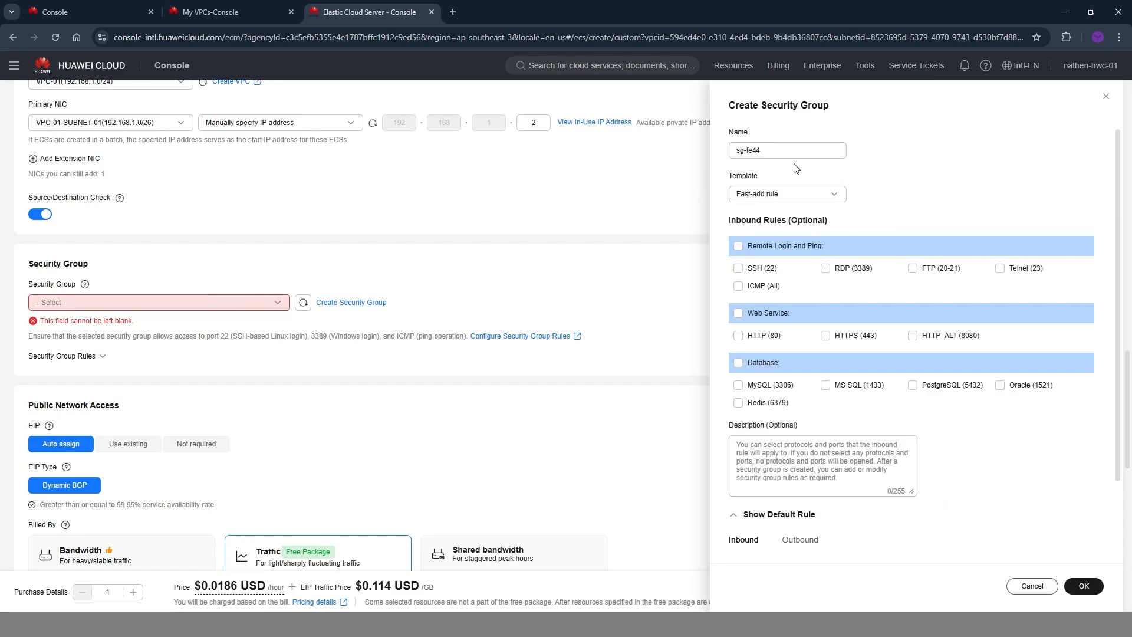
pyautogui.moveTo(793, 151); pyautogui.dragTo(620, 160)
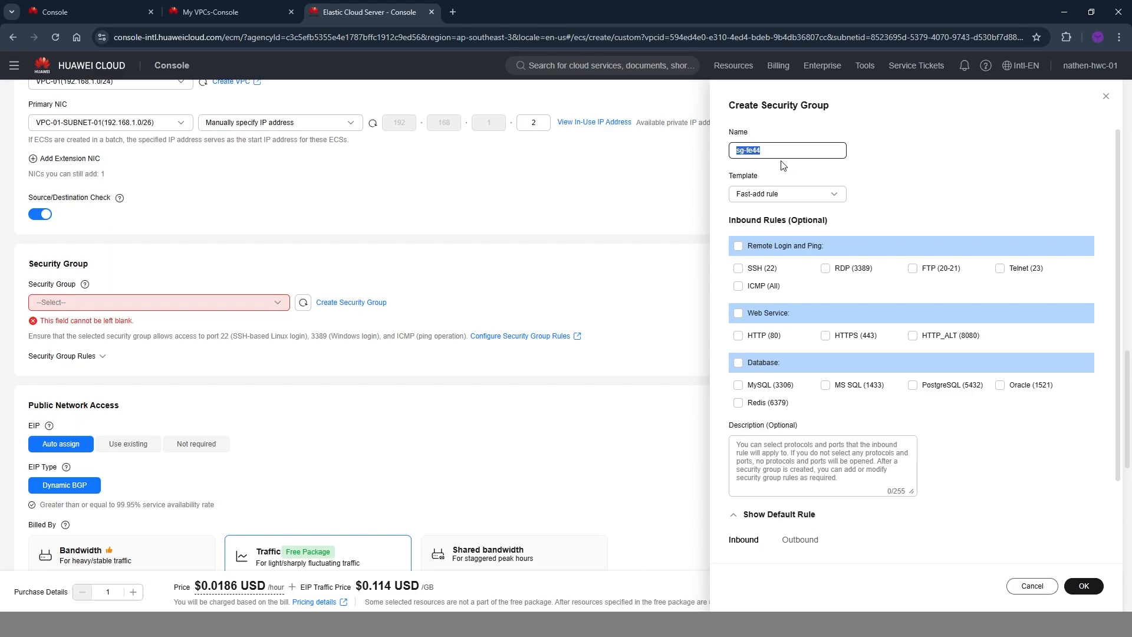
pyautogui.scroll(-3, 783, 157)
pyautogui.scroll(3, 784, 148)
pyautogui.write('SG')
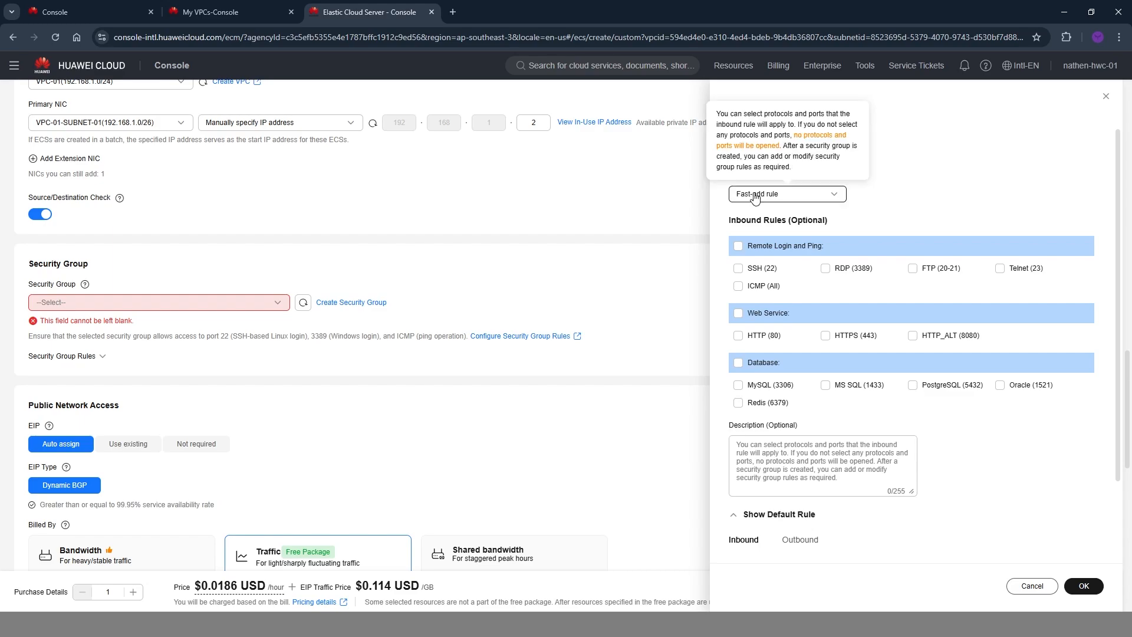
pyautogui.click(810, 194)
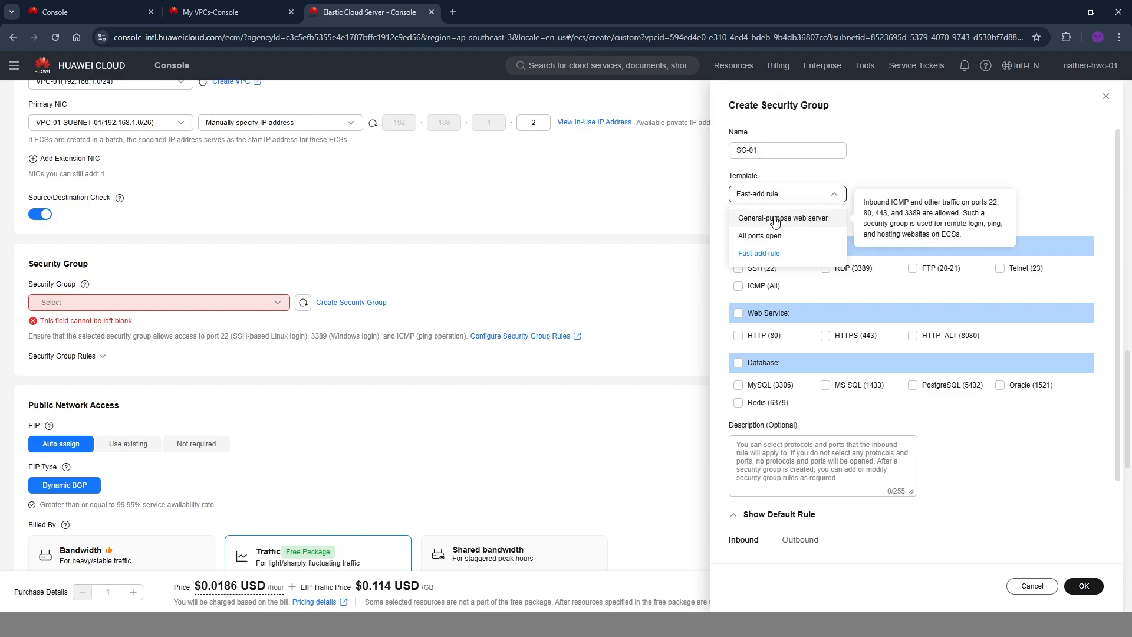
pyautogui.click(798, 218)
pyautogui.click(1084, 586)
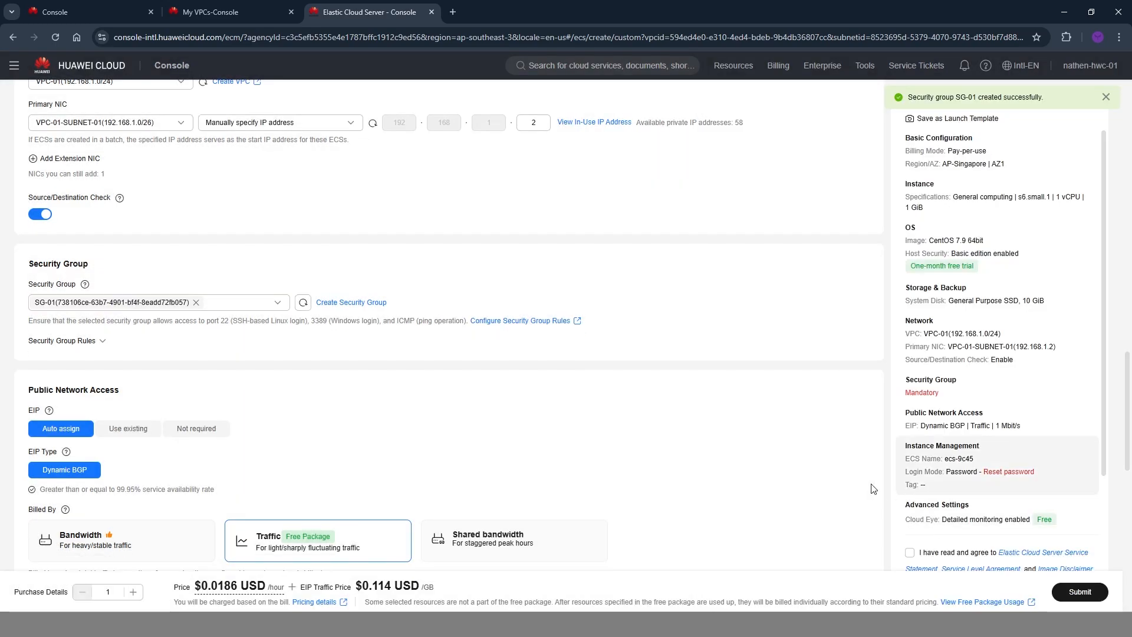
# Set the EIP for public network access to Not required.
pyautogui.scroll(-3, 708, 503)
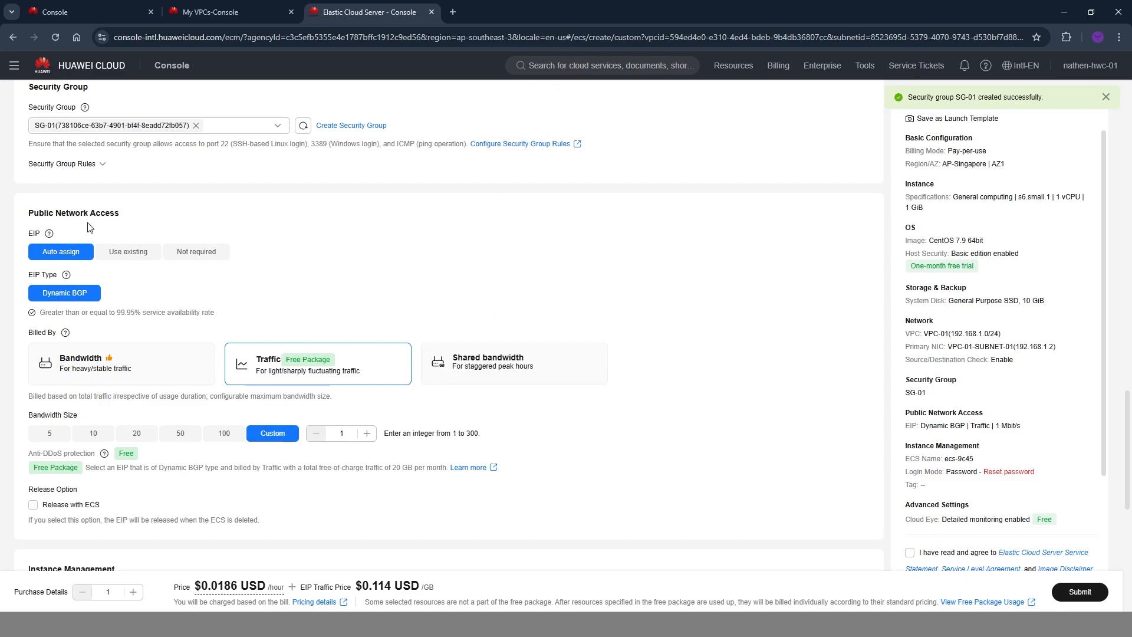
pyautogui.click(208, 248)
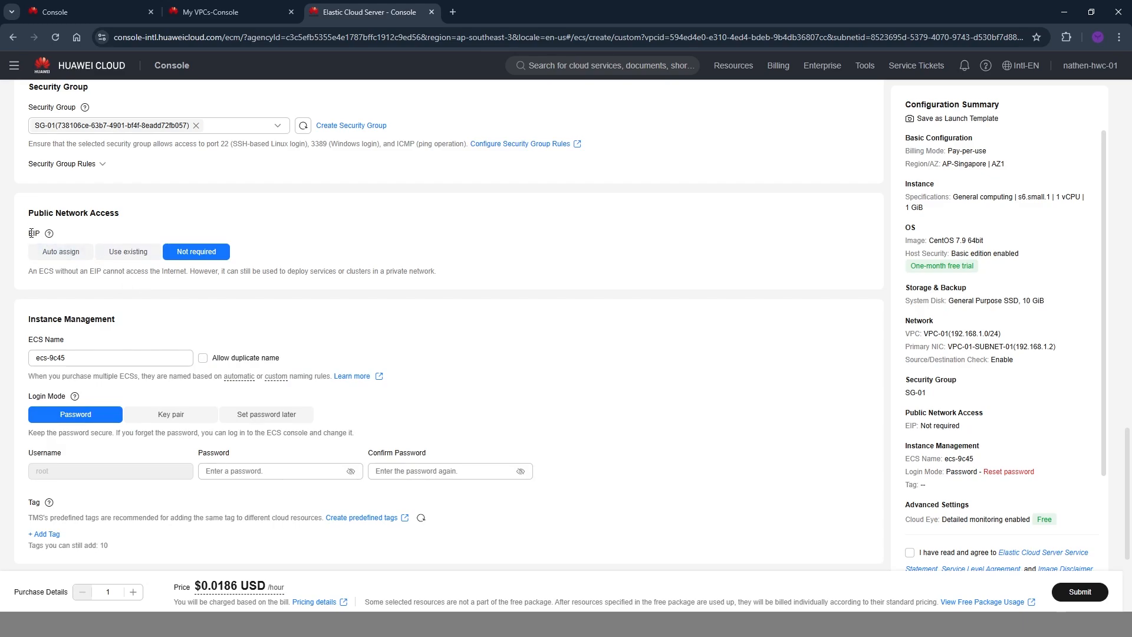
pyautogui.click(104, 228)
pyautogui.scroll(-2, 104, 228)
pyautogui.scroll(1, 104, 227)
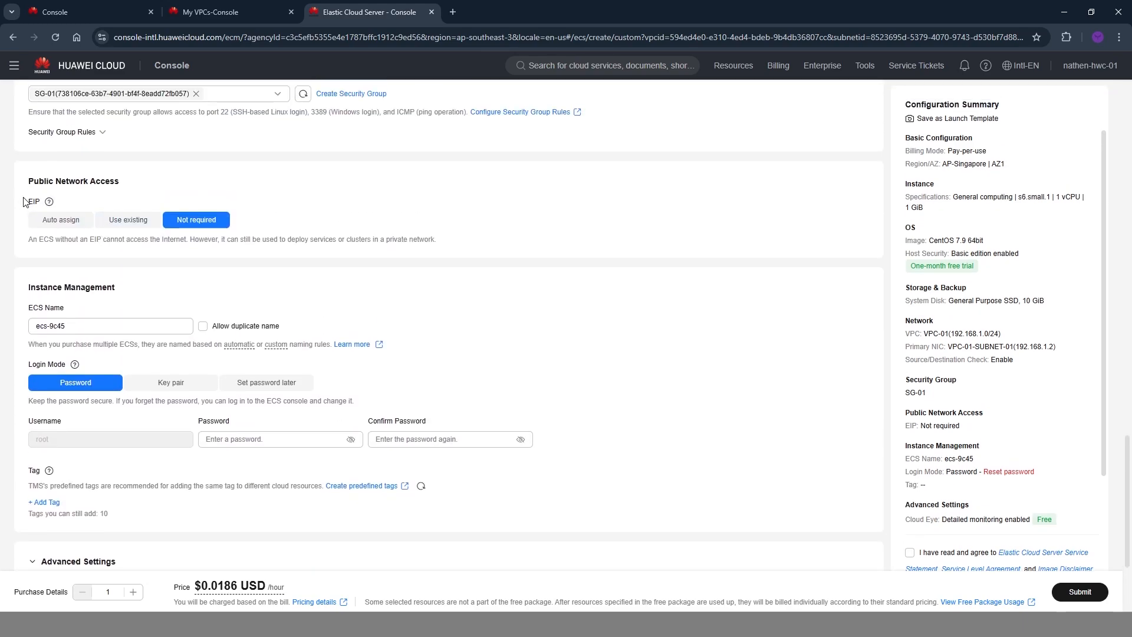
pyautogui.moveTo(24, 202); pyautogui.dragTo(81, 206)
# Name the server ECS-01, then enter and confirm the root login password.
pyautogui.moveTo(68, 327); pyautogui.dragTo(34, 326)
pyautogui.write('ÈCS-01')
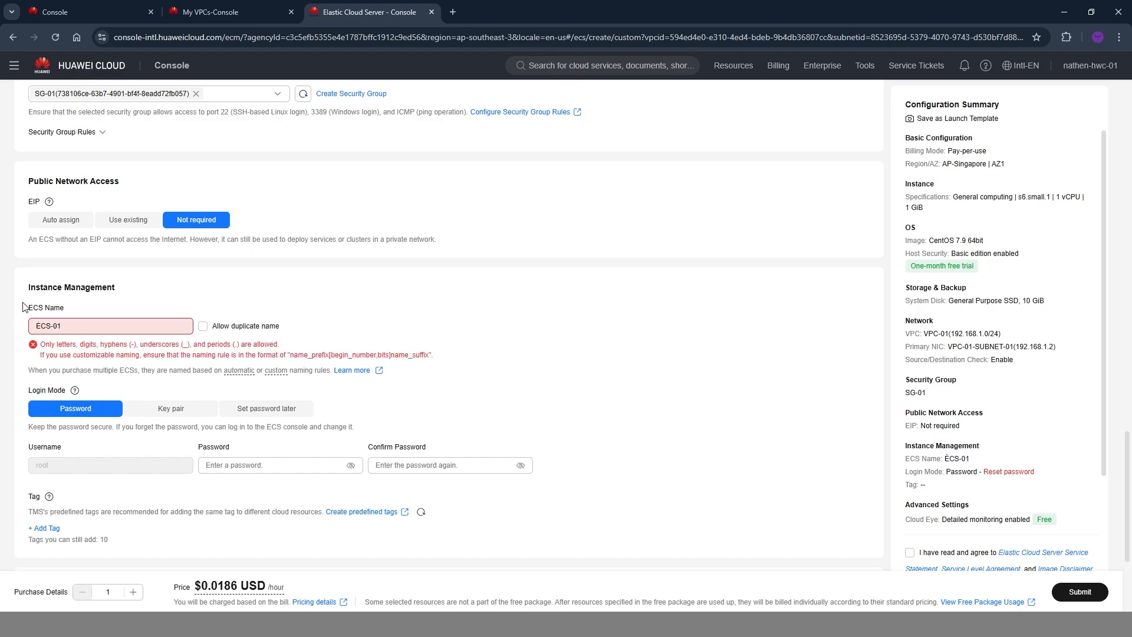
pyautogui.scroll(-3, 23, 307)
pyautogui.click(226, 274)
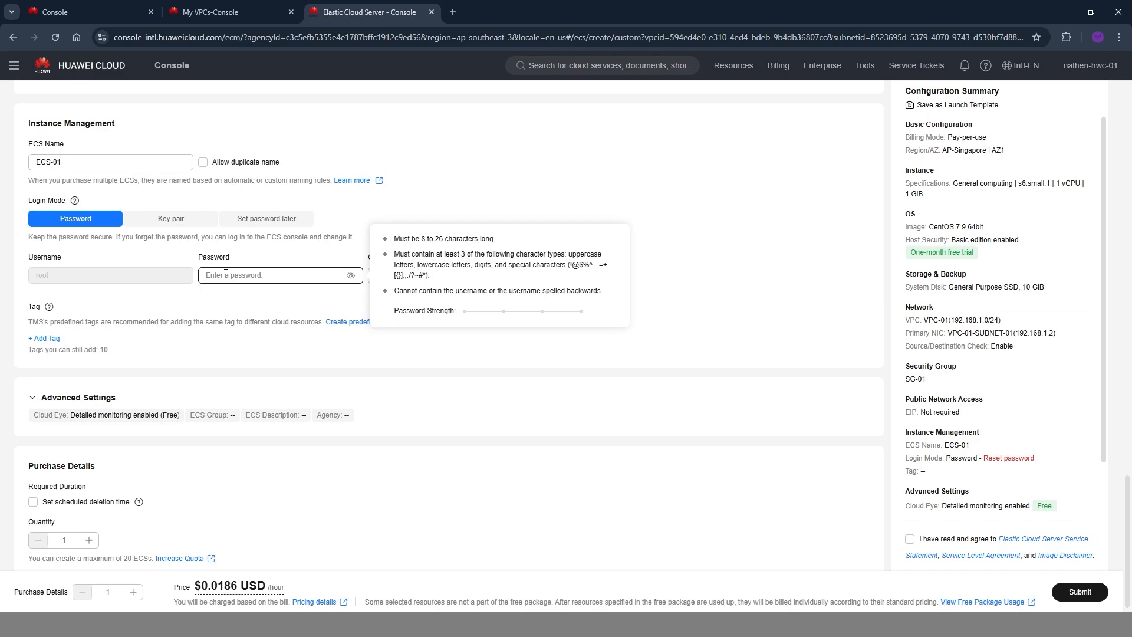
# Review the ECS-01 configuration, including the Host protection (HSS) editions available for the CentOS image.
pyautogui.scroll(20, 277, 413)
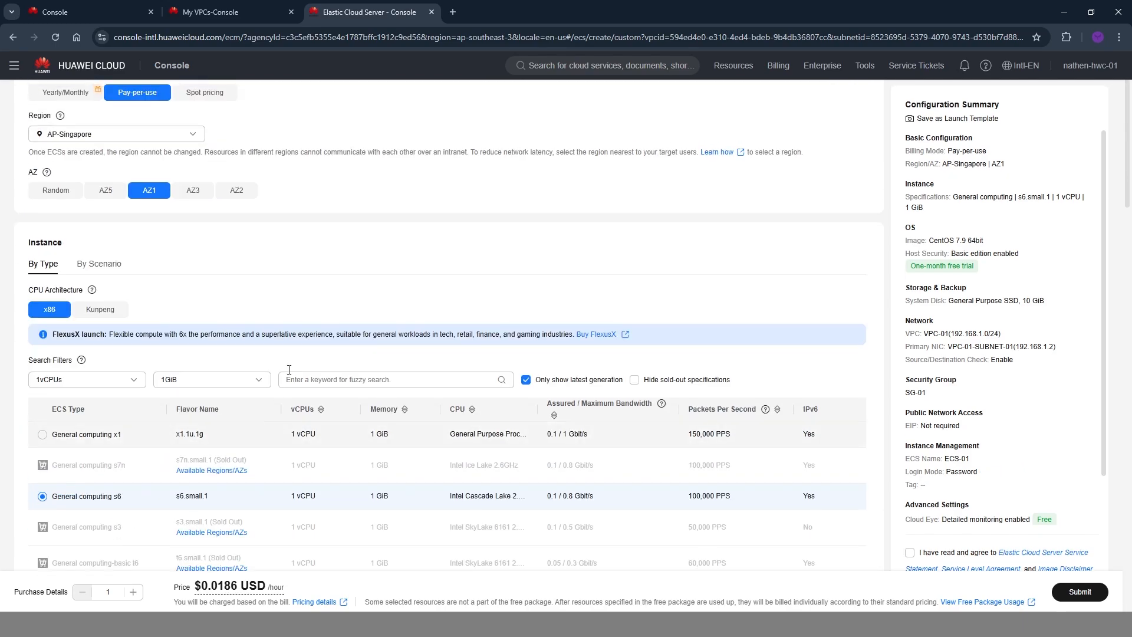
pyautogui.scroll(-10, 160, 319)
pyautogui.click(73, 301)
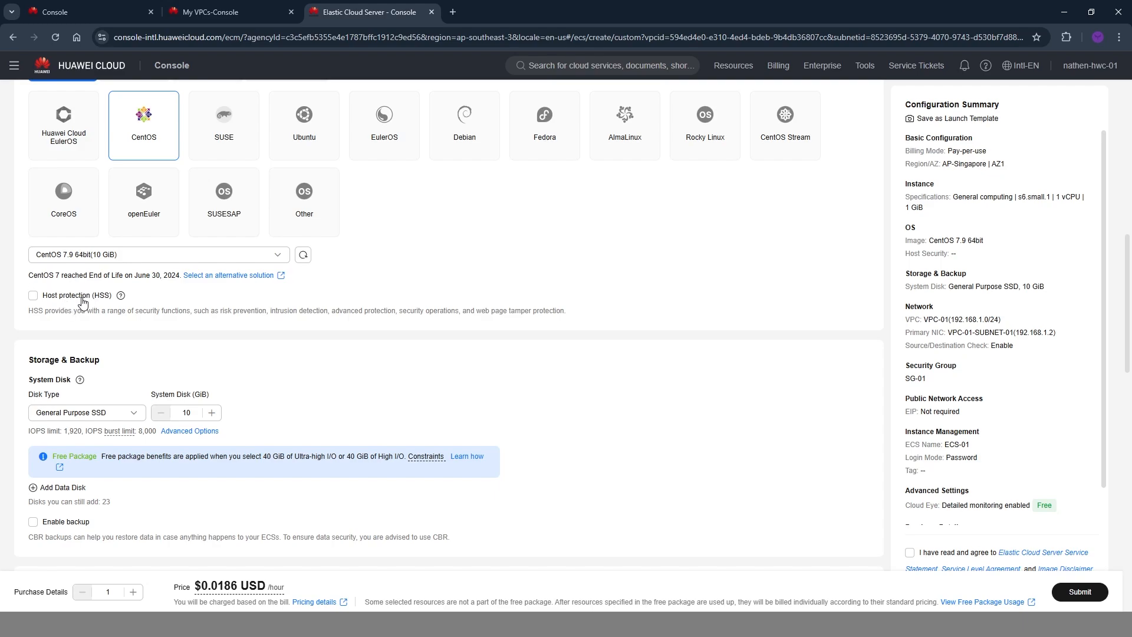
pyautogui.click(82, 295)
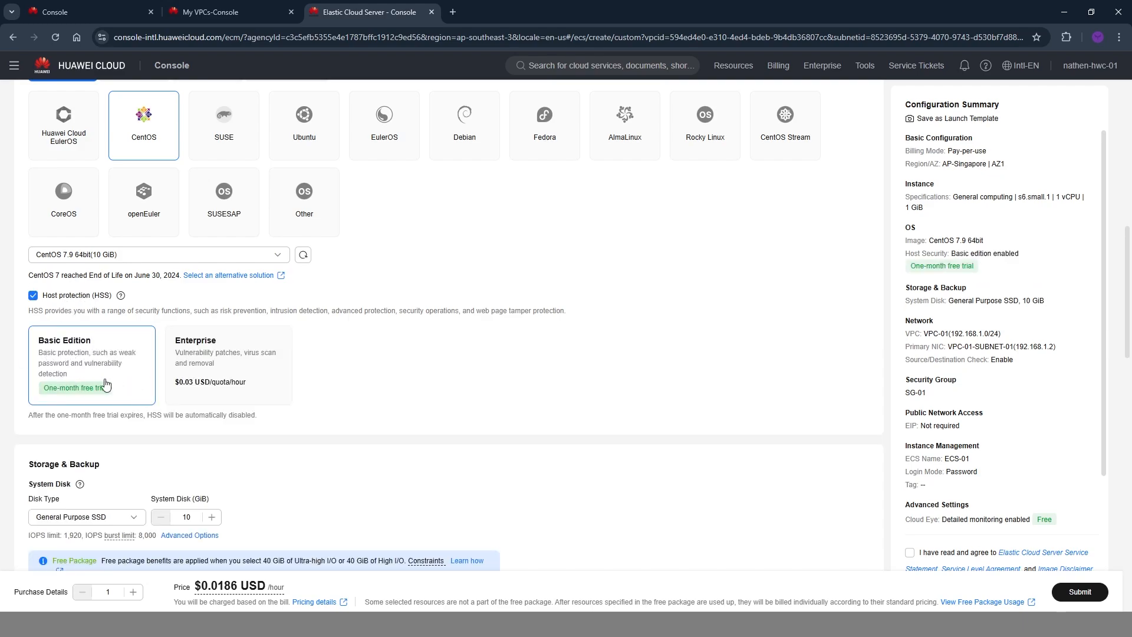
pyautogui.scroll(1, 127, 377)
pyautogui.scroll(10, 188, 334)
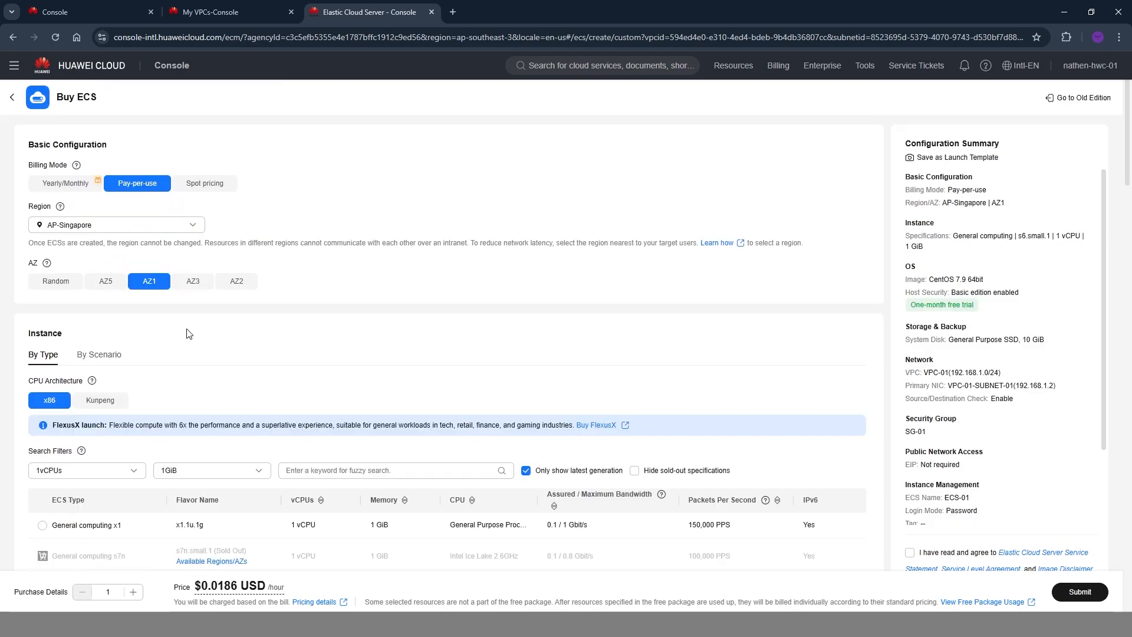
pyautogui.scroll(-5, 169, 315)
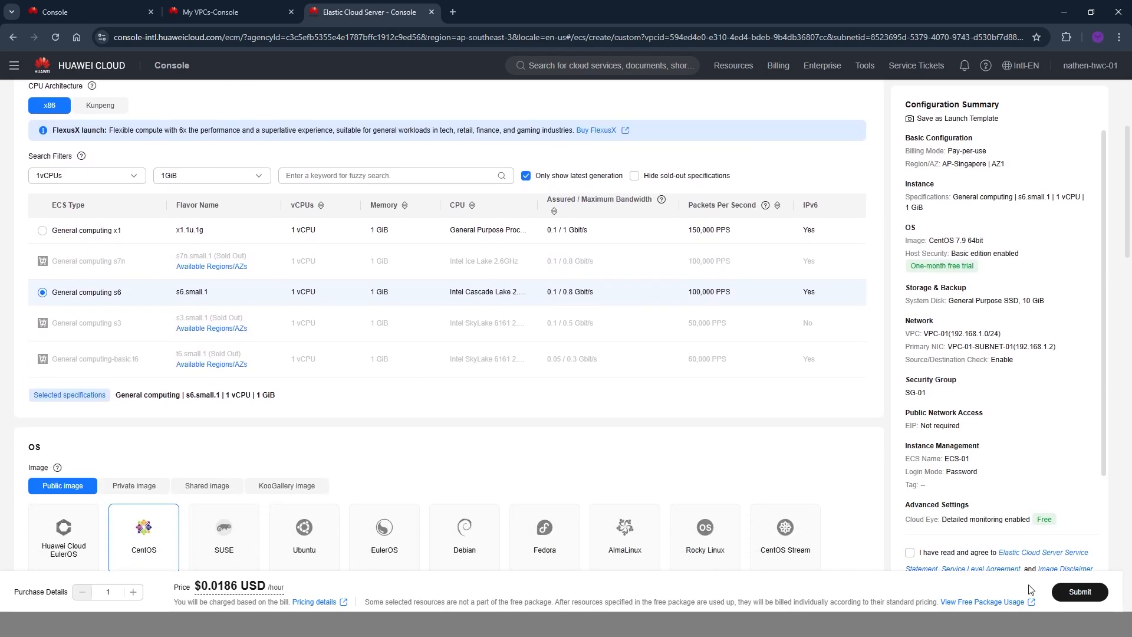
# Submit the purchase request for ECS-01 and return to the ECS list.
pyautogui.click(1079, 592)
pyautogui.click(602, 207)
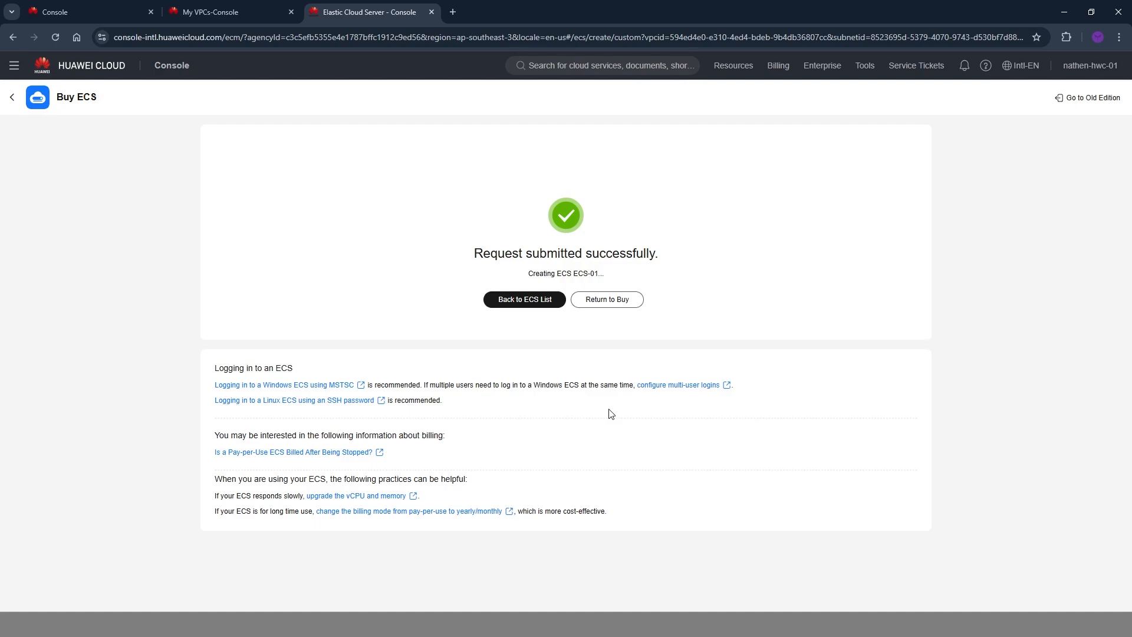
pyautogui.click(522, 301)
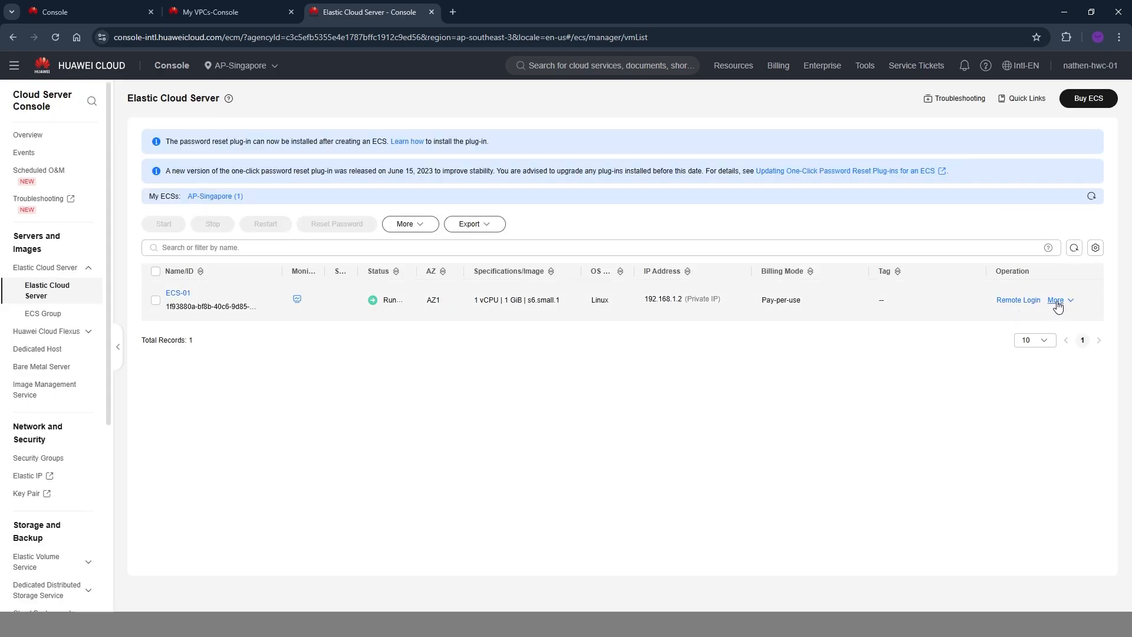
# Check the status of ECS-01 and start buying another ECS with the same configuration.
pyautogui.doubleClick(389, 299)
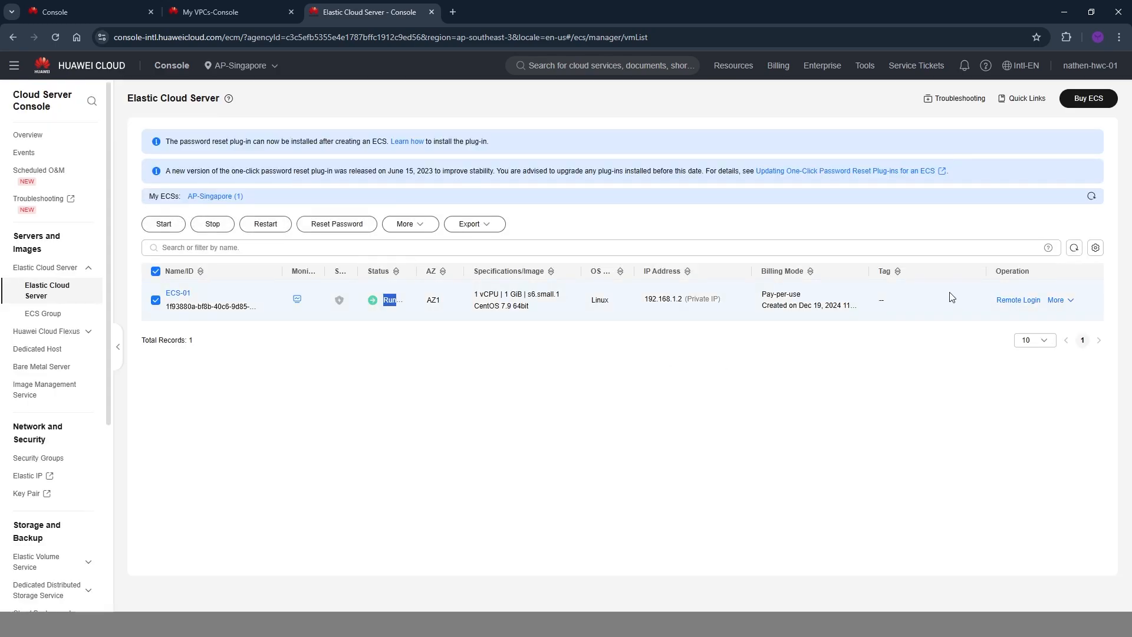
pyautogui.click(940, 374)
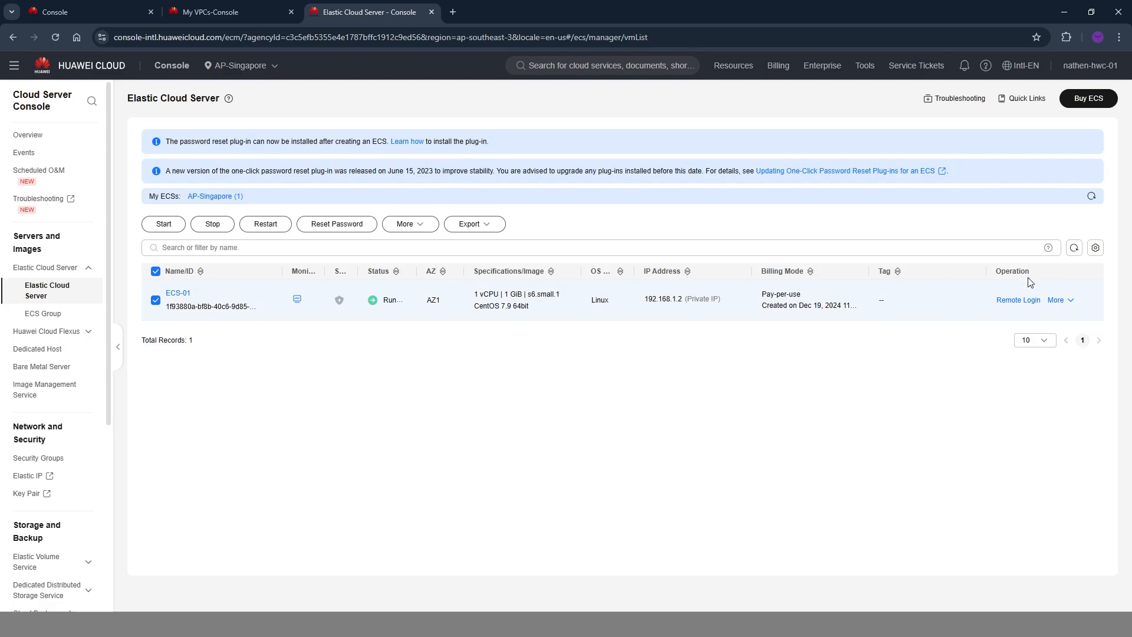
pyautogui.click(1064, 300)
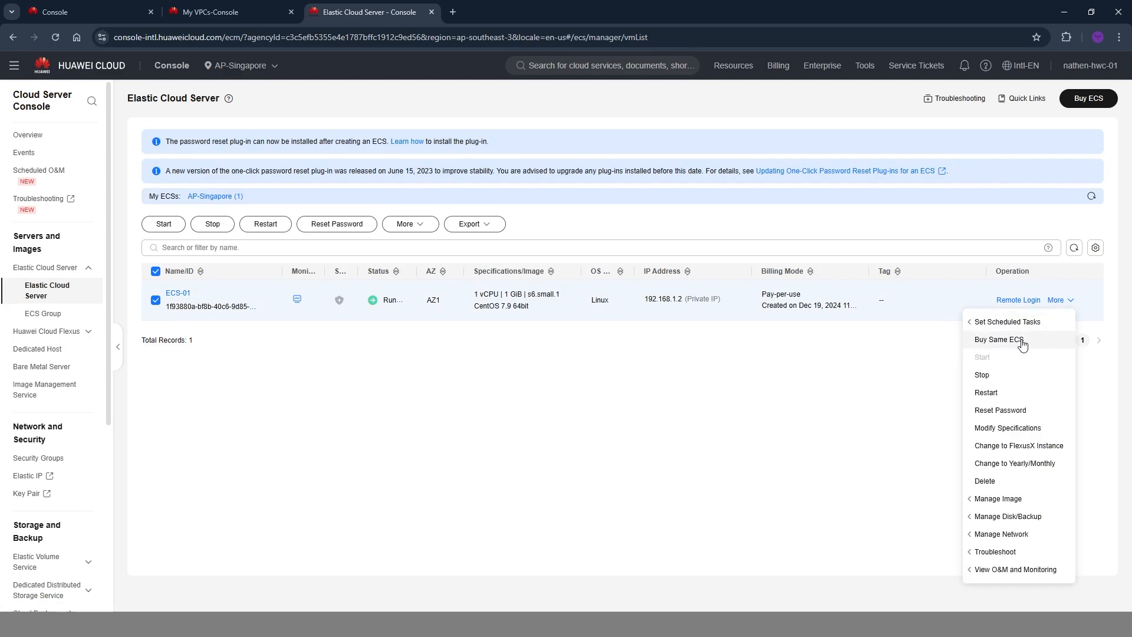
pyautogui.click(1001, 346)
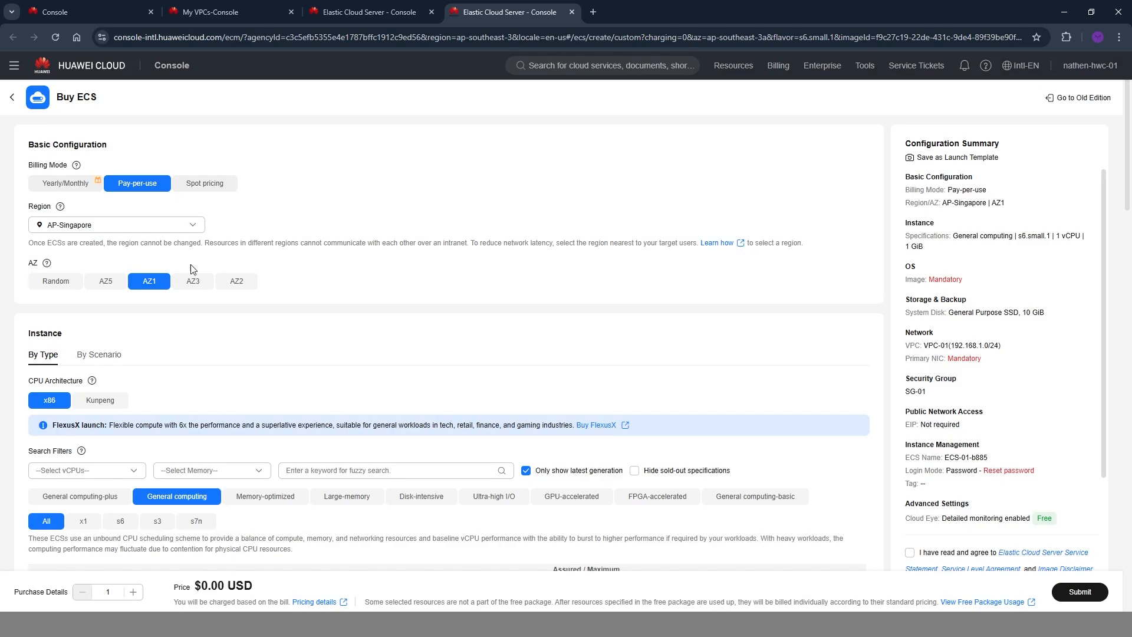
# Review the copied ECS configuration and switch the primary NIC's subnet to VPC-01-SUBNET-02(192.168.1.64/26).
pyautogui.scroll(-3, 190, 264)
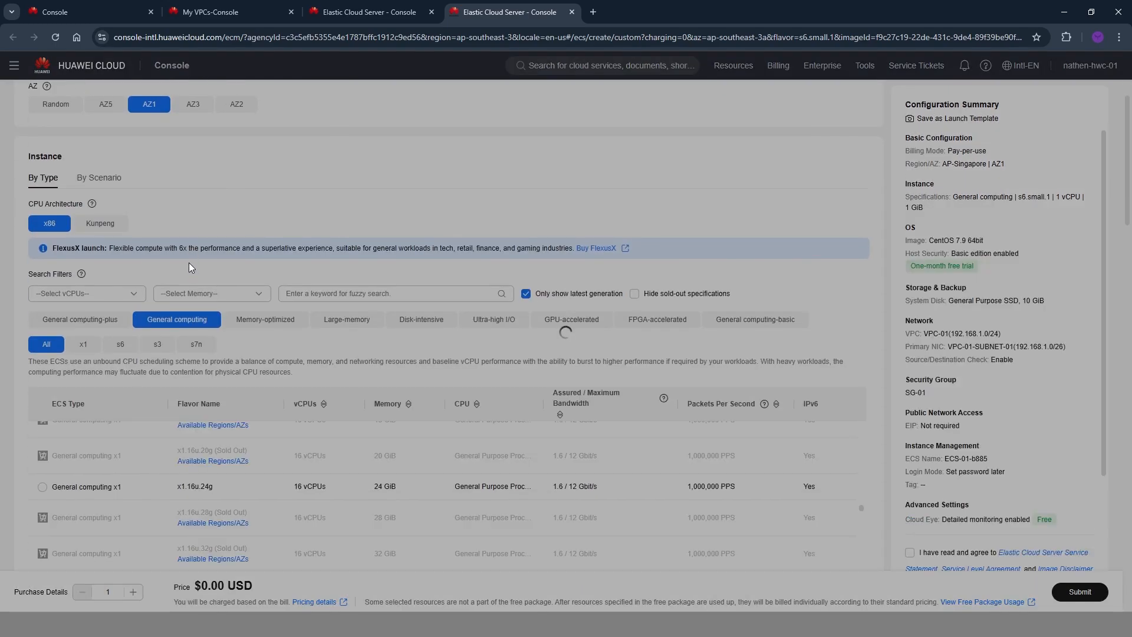
pyautogui.scroll(-5, 189, 263)
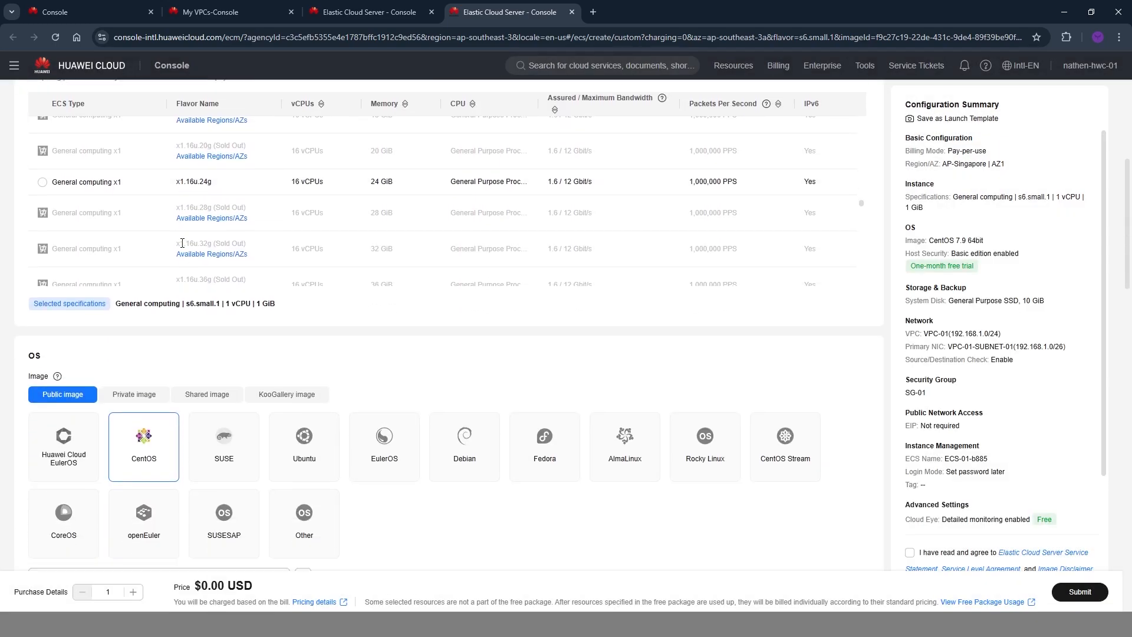
pyautogui.scroll(-15, 183, 243)
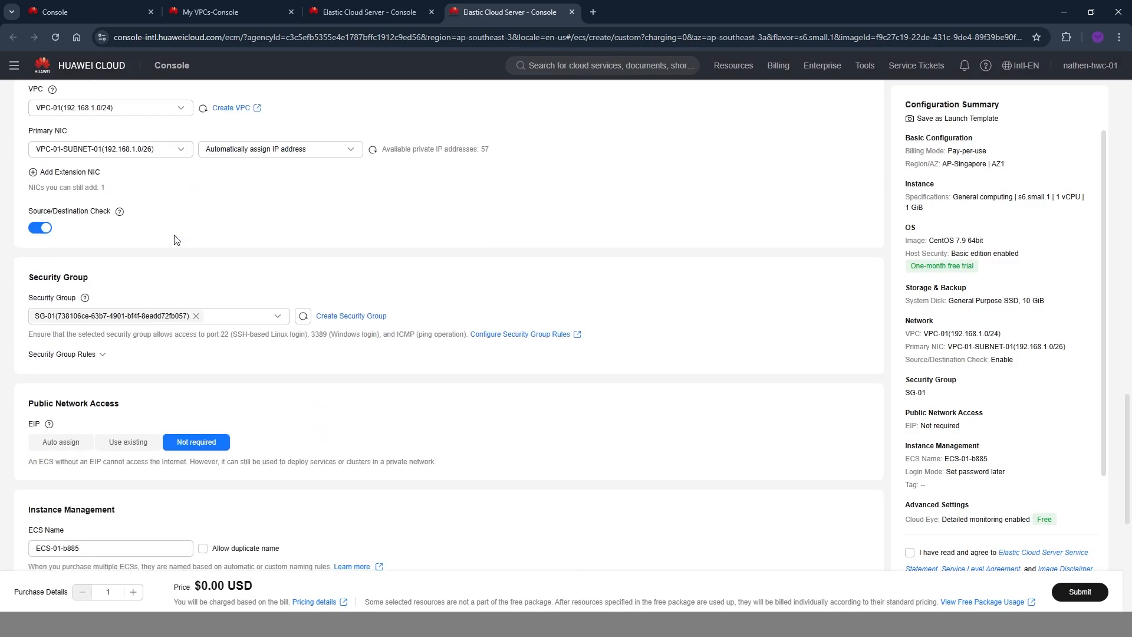
pyautogui.scroll(-7, 175, 239)
pyautogui.scroll(4, 174, 235)
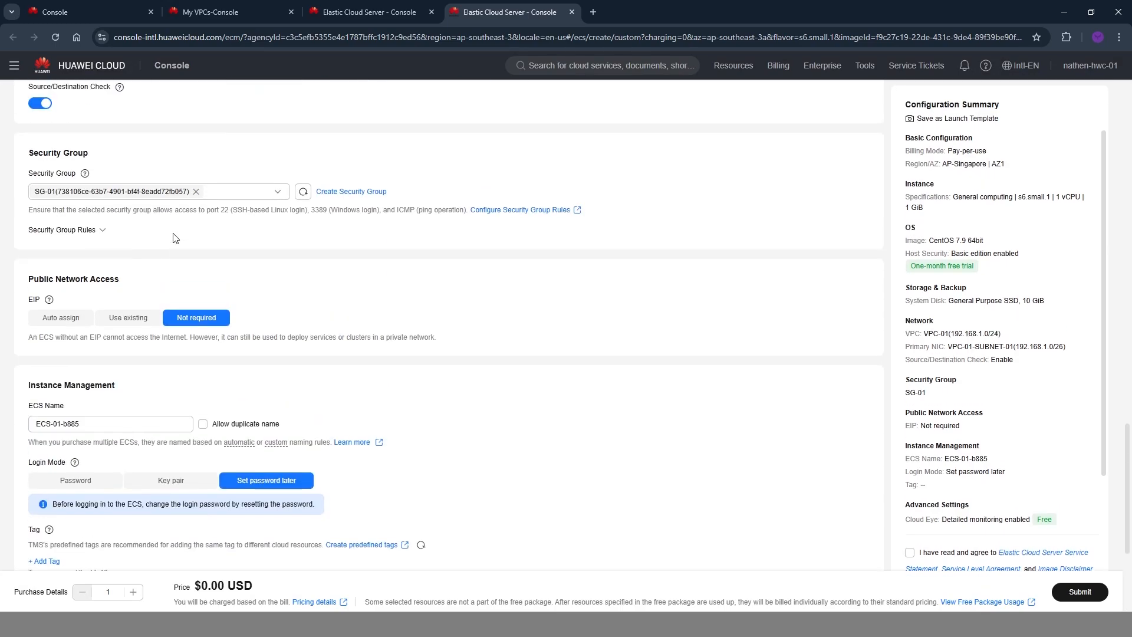
pyautogui.scroll(5, 171, 239)
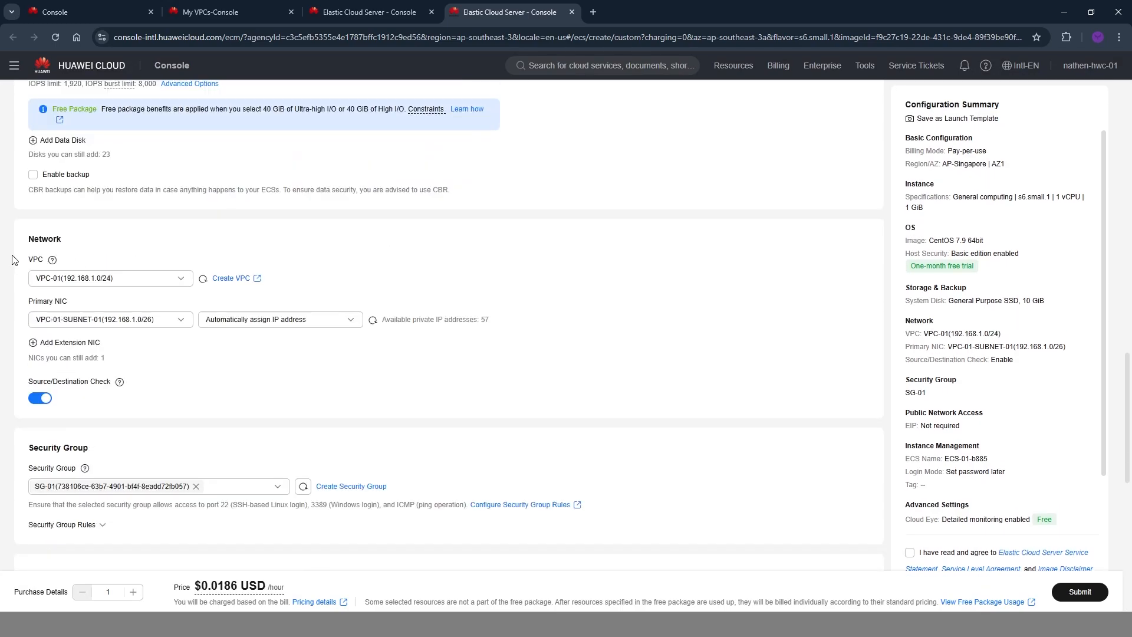
pyautogui.click(65, 326)
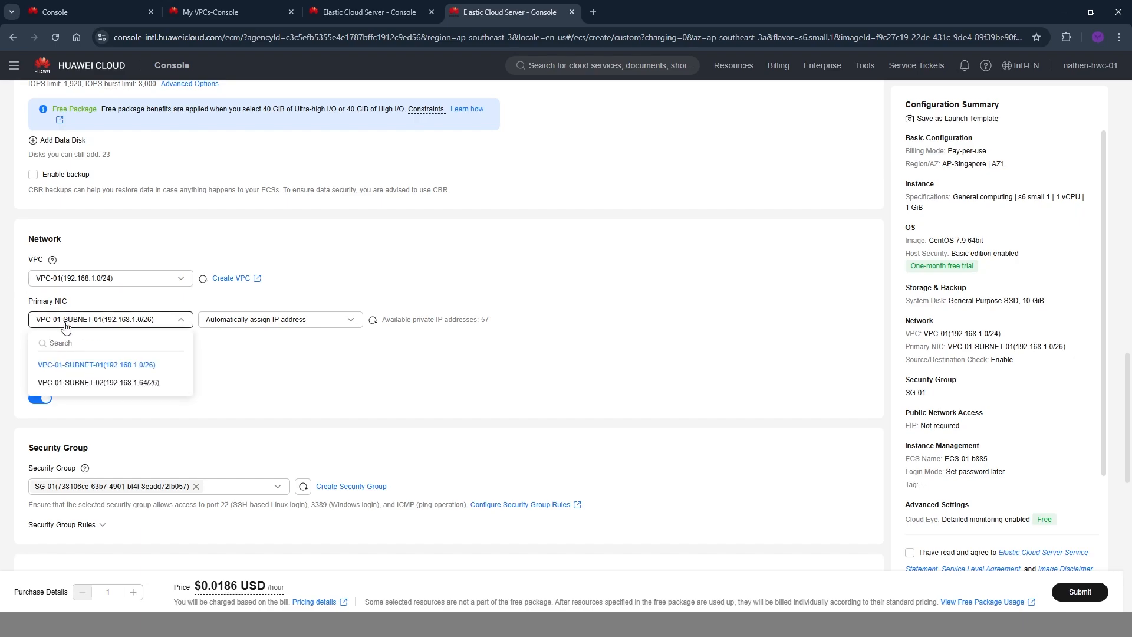
pyautogui.click(147, 383)
# Manually assign the IP address 192.168.1.66 to the second ECS's primary NIC.
pyautogui.click(278, 320)
pyautogui.click(270, 361)
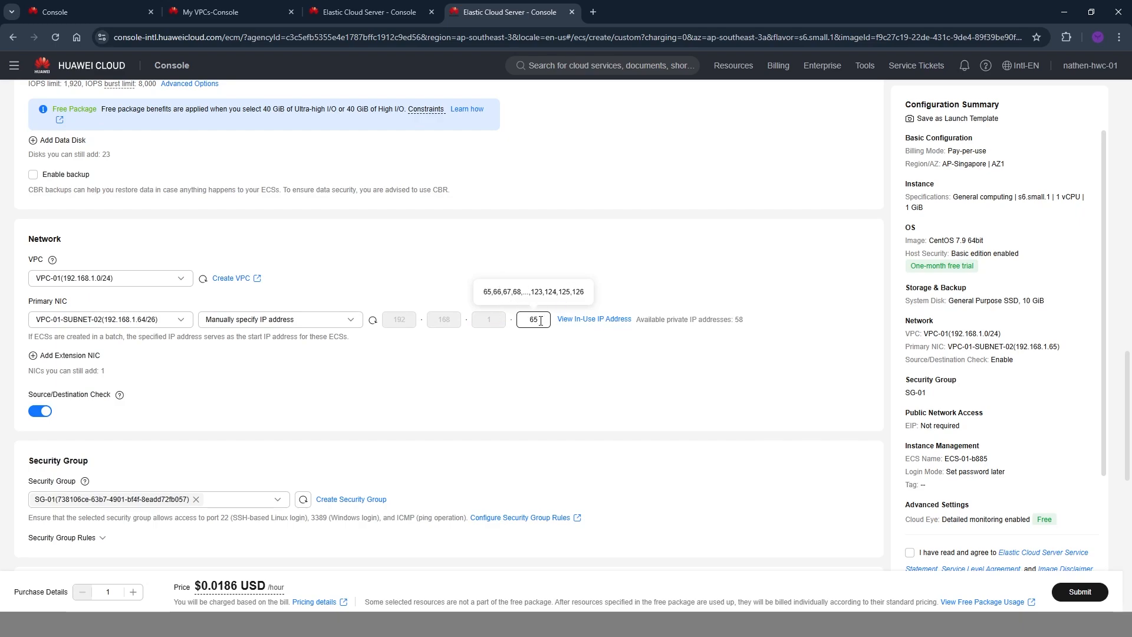
pyautogui.click(542, 381)
pyautogui.click(540, 327)
pyautogui.doubleClick(529, 322)
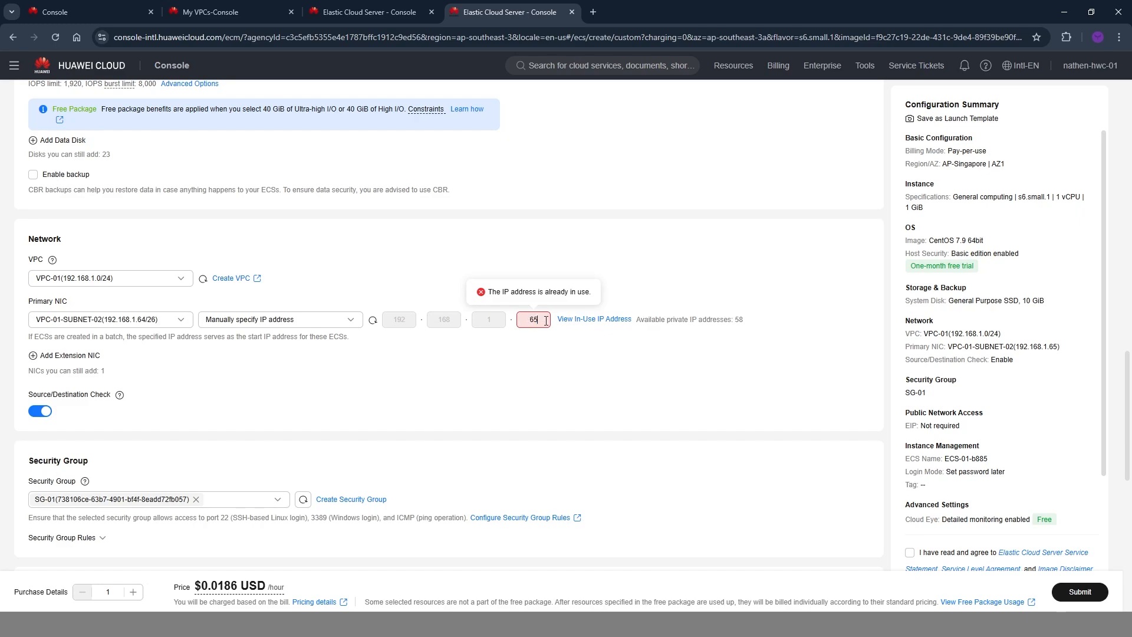
pyautogui.write('6')
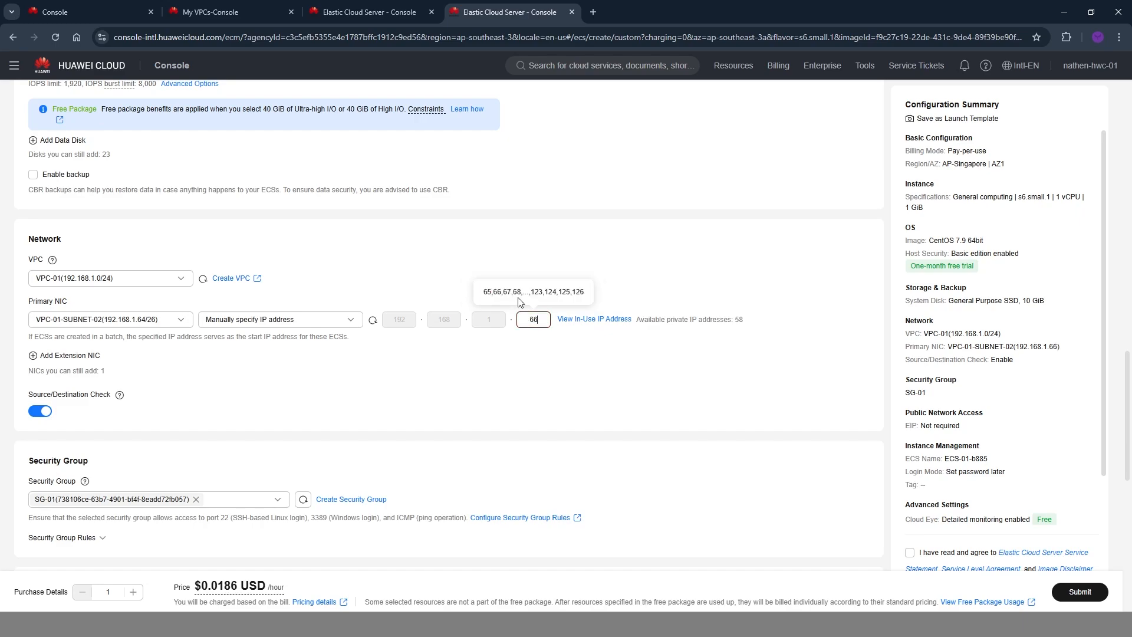
# Rename the second server ECS-02.
pyautogui.scroll(-10, 480, 354)
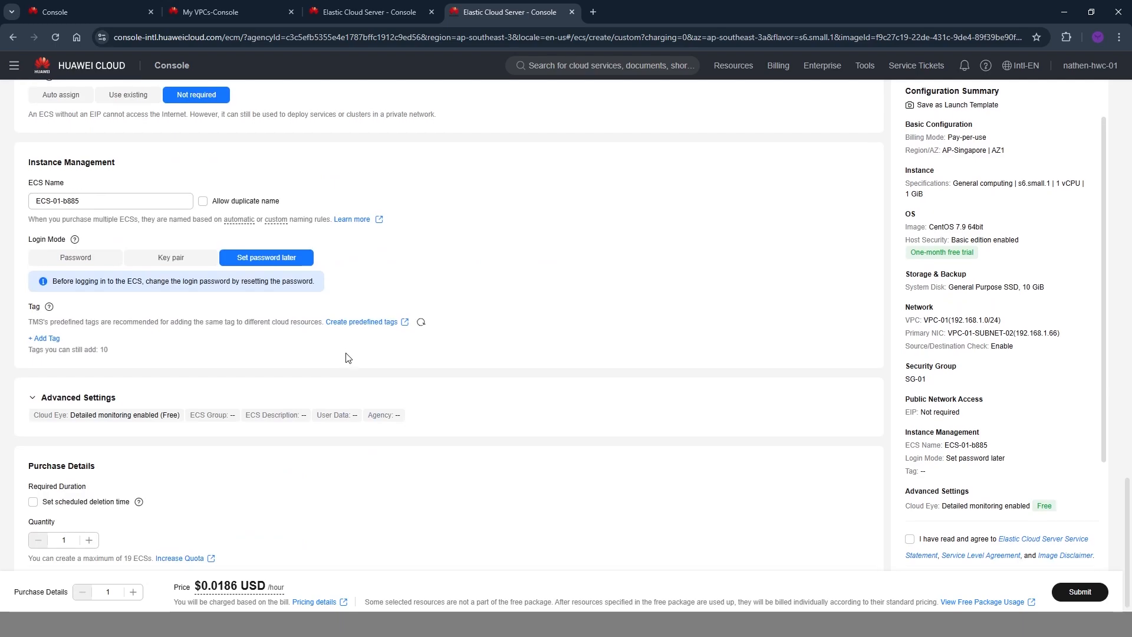
pyautogui.scroll(-1, 235, 265)
pyautogui.moveTo(79, 188); pyautogui.dragTo(55, 182)
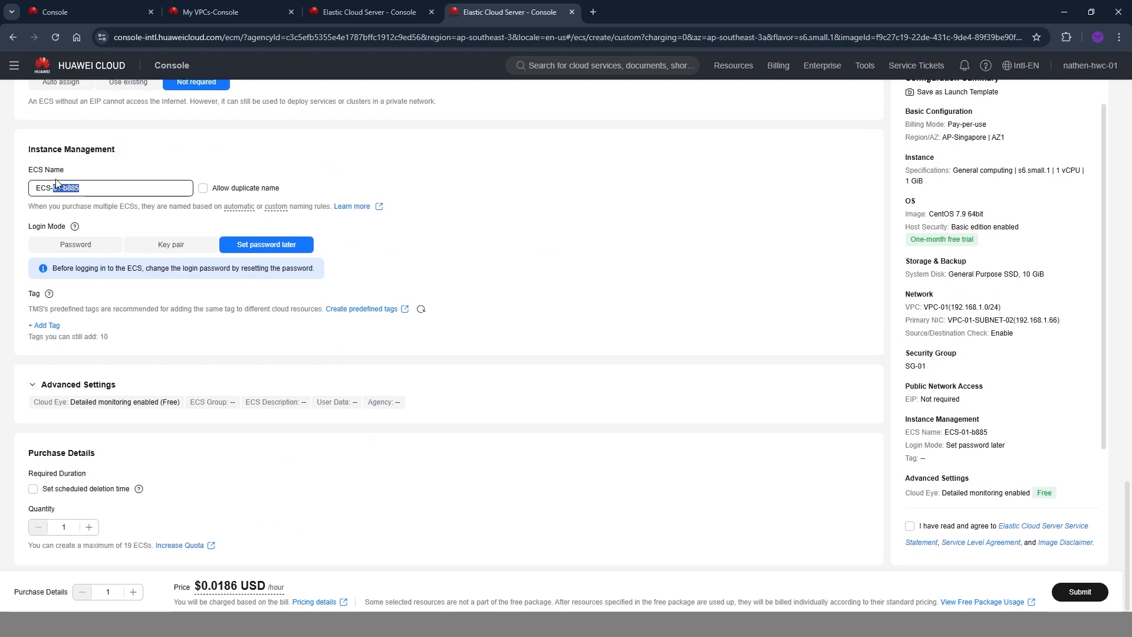
pyautogui.write('02')
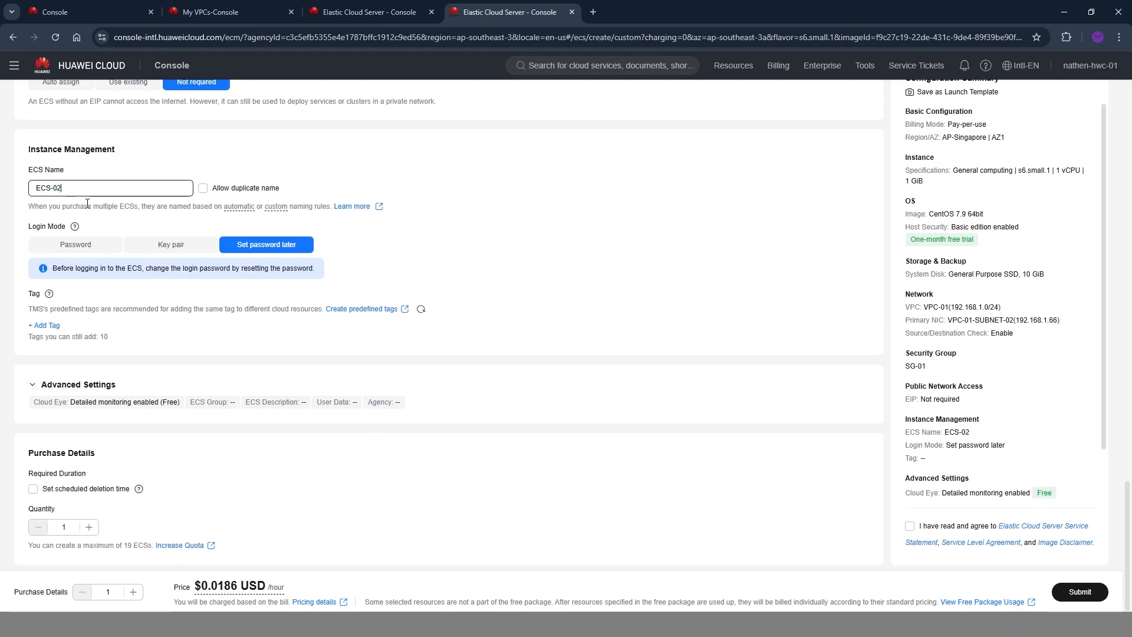
# Set the login mode of ECS-02 to Password, then enter and confirm the root password.
pyautogui.click(87, 250)
pyautogui.click(259, 294)
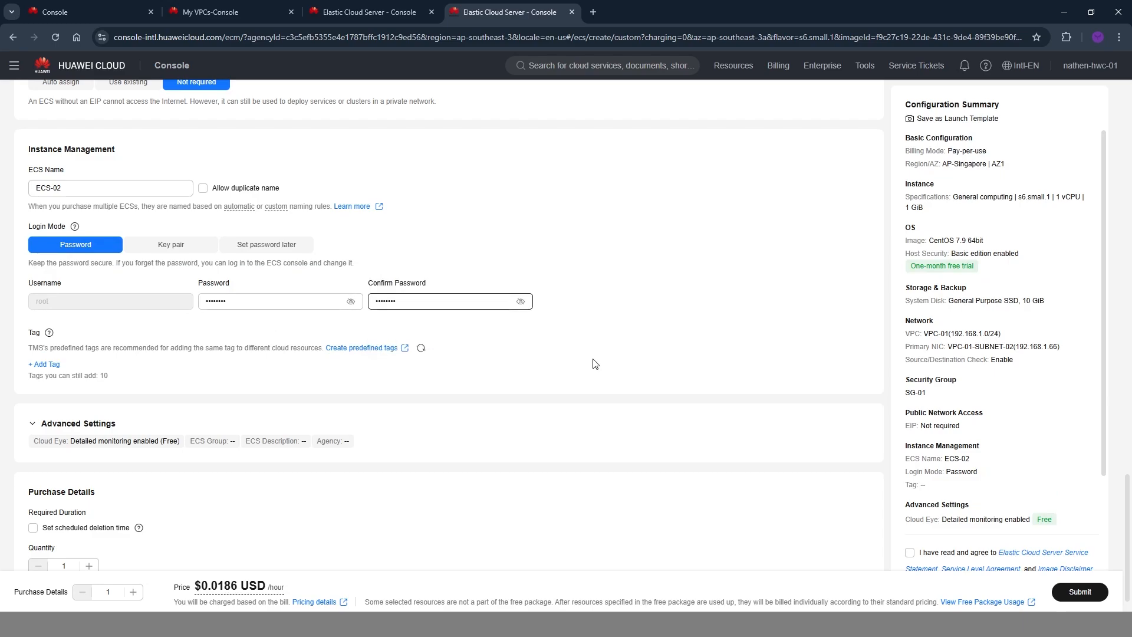
pyautogui.click(603, 402)
# Submit the purchase request for ECS-02 and return to the ECS list.
pyautogui.scroll(-1, 603, 402)
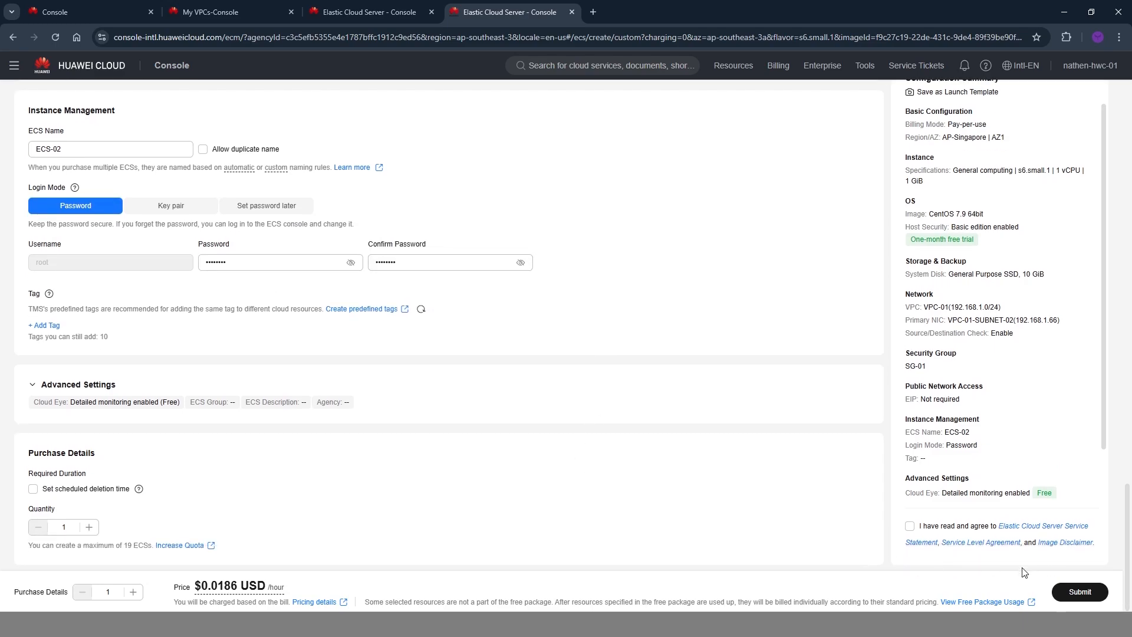
pyautogui.click(1077, 590)
pyautogui.click(621, 209)
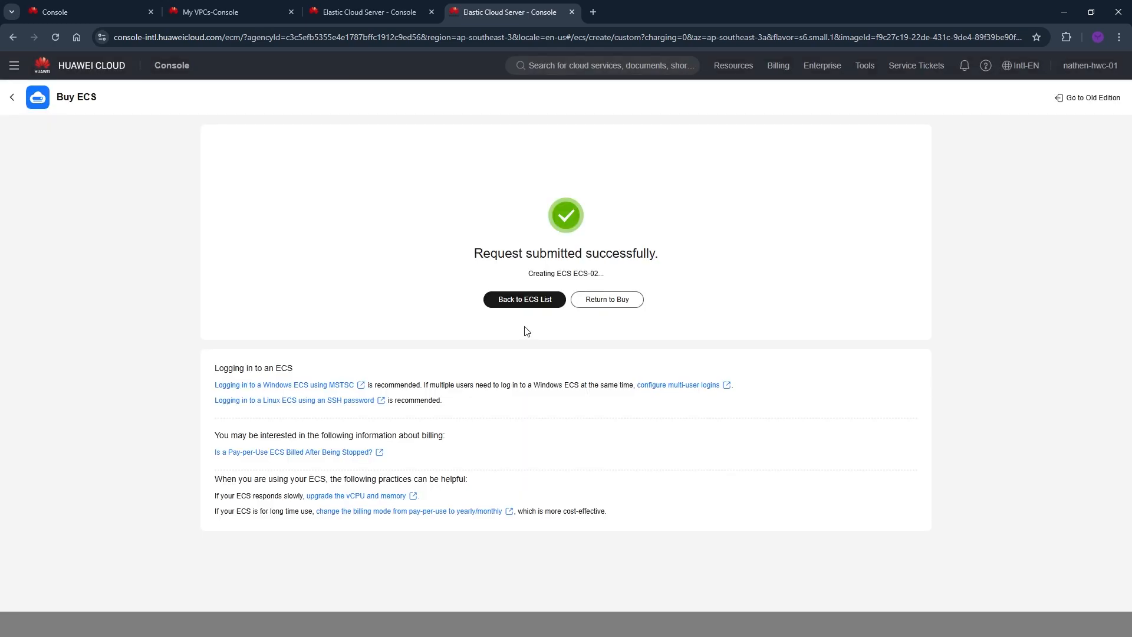
pyautogui.click(525, 302)
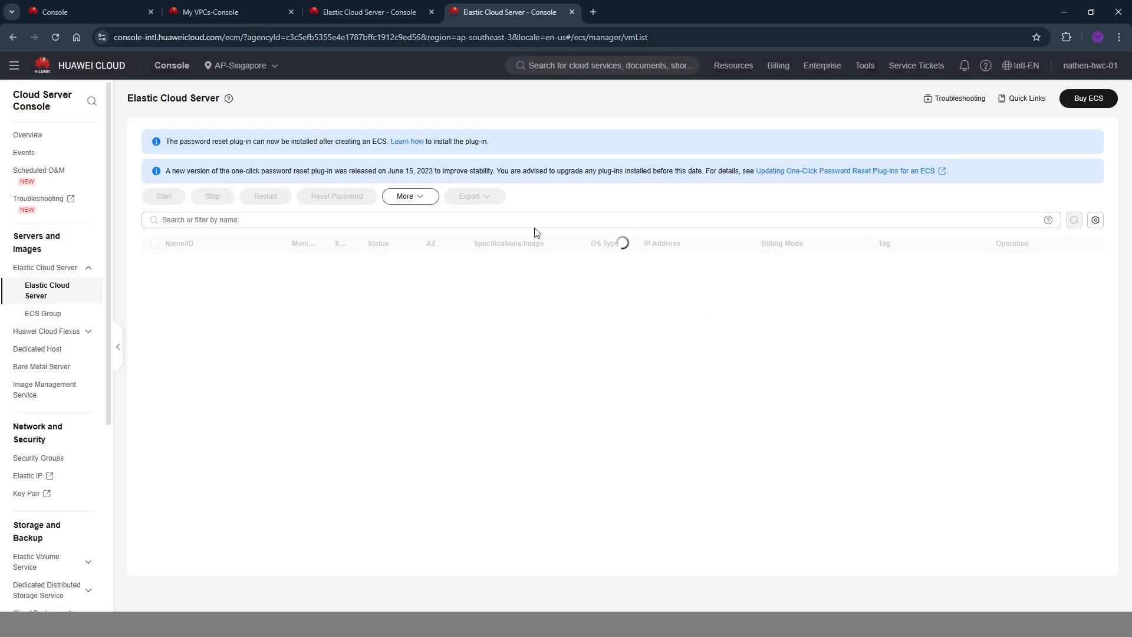
# Open the details of VPC-01 and display its network topology.
pyautogui.click(165, 346)
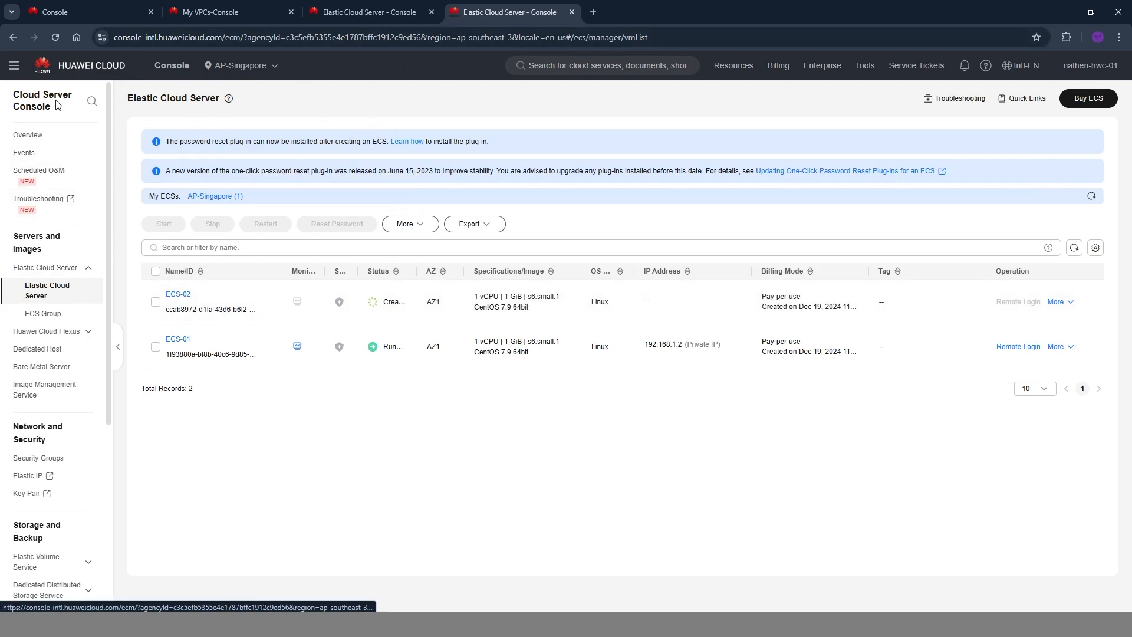
pyautogui.click(15, 66)
pyautogui.click(235, 157)
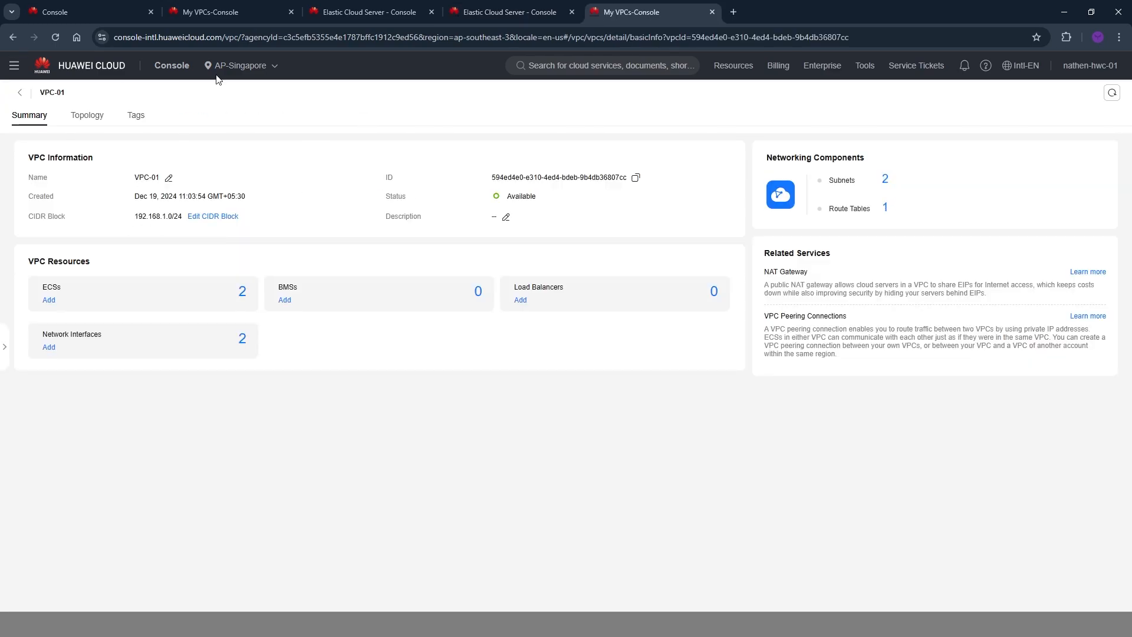
pyautogui.click(82, 118)
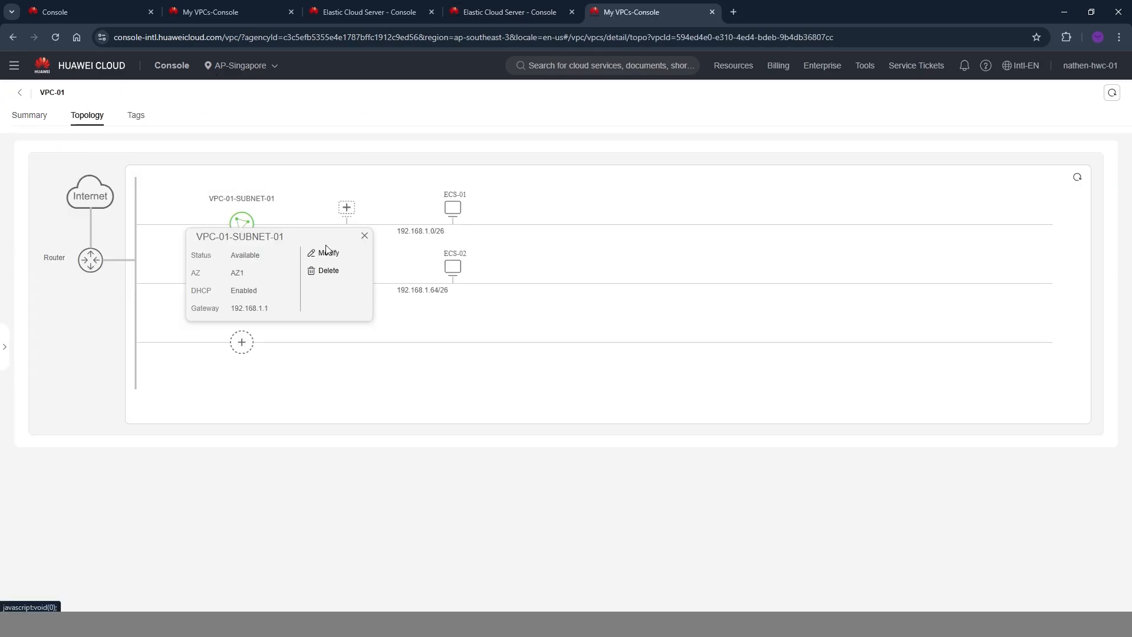
# Inspect the private IP addresses and security groups of ECS-01 and ECS-02, and open the Change Security Group options for ECS-02.
pyautogui.moveTo(449, 210)
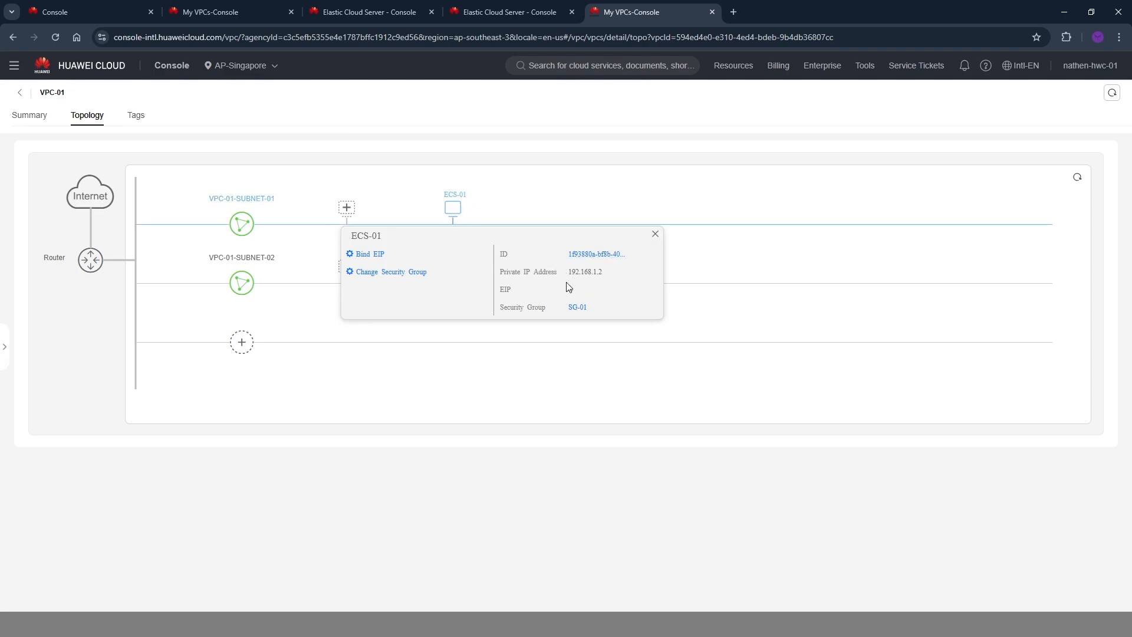
pyautogui.moveTo(568, 273); pyautogui.dragTo(611, 282)
pyautogui.moveTo(459, 269)
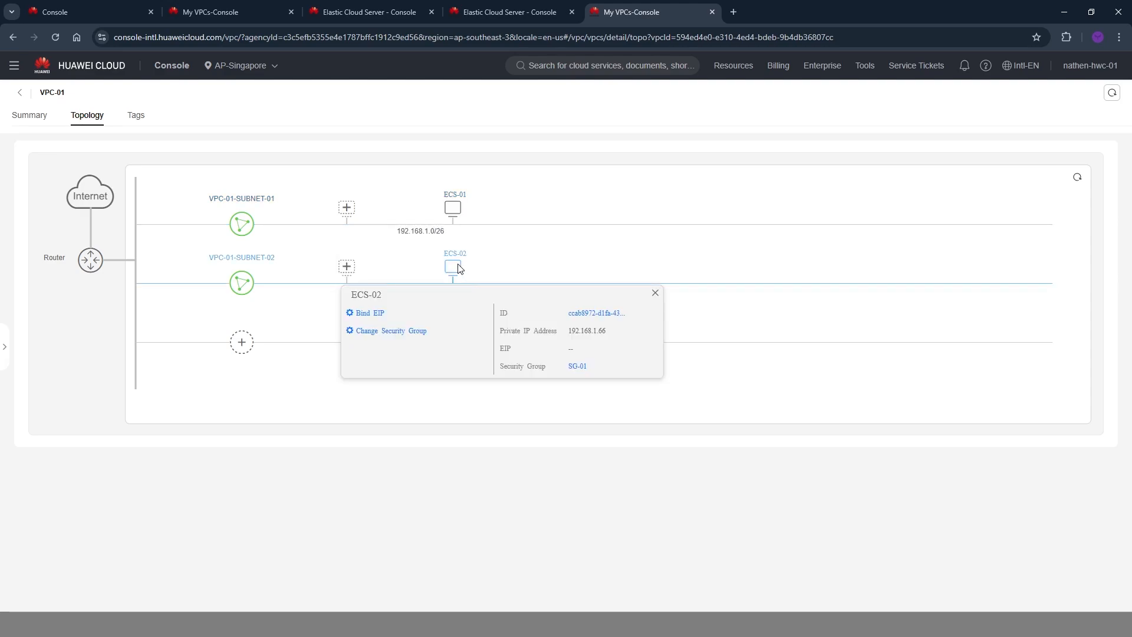
pyautogui.moveTo(595, 375); pyautogui.dragTo(541, 368)
pyautogui.click(401, 332)
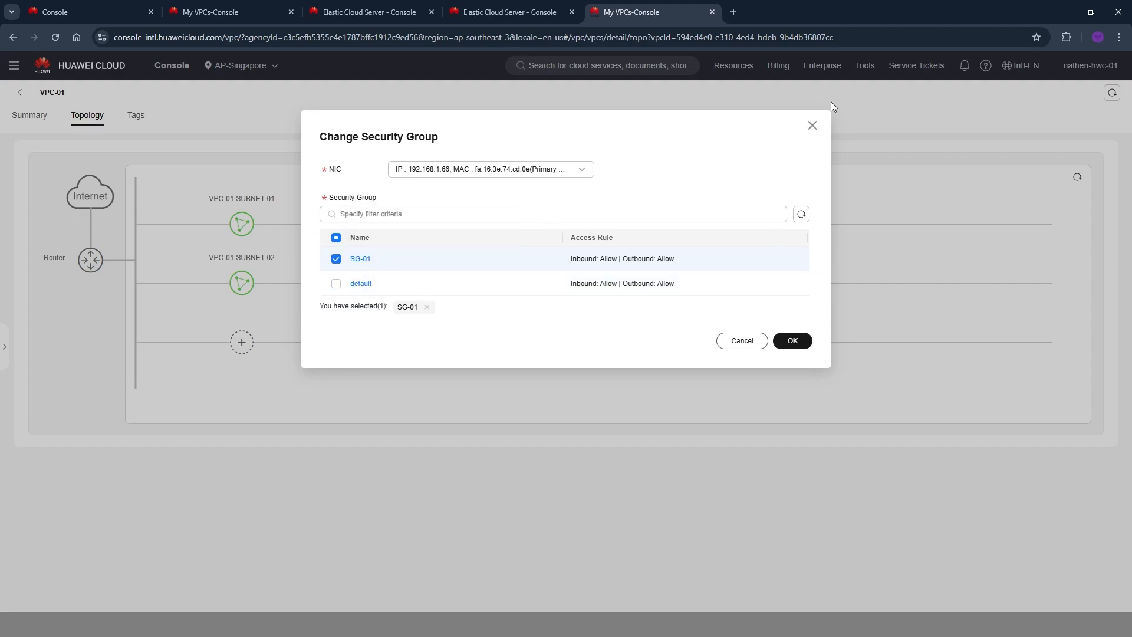
# Close the Change Security Group dialog without changes and return to the topology of VPC-01.
pyautogui.click(818, 127)
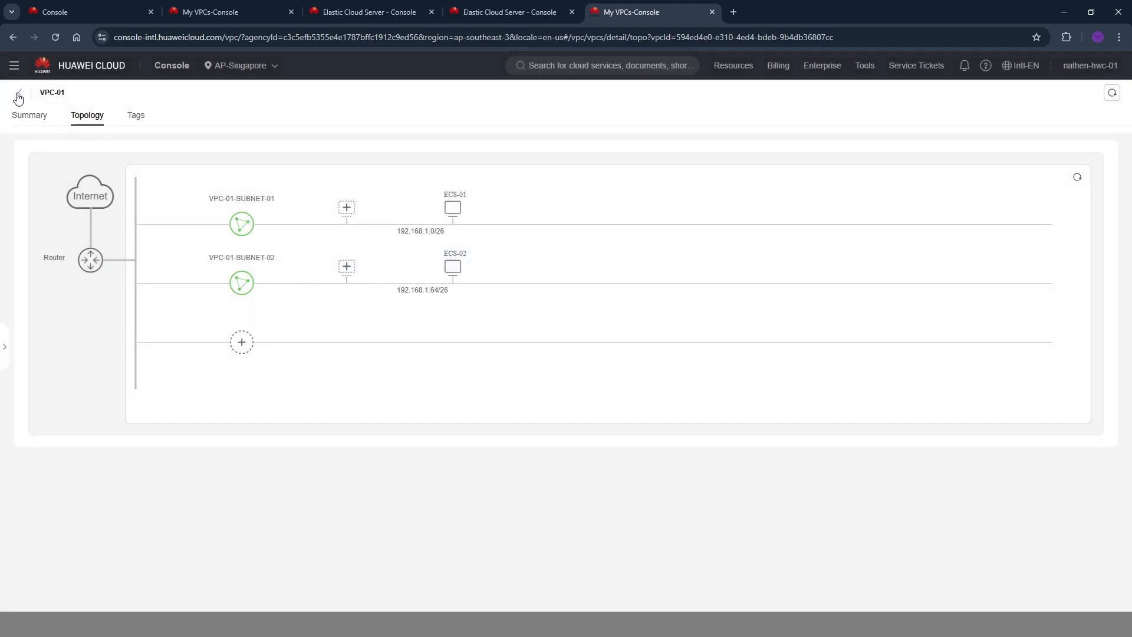
pyautogui.click(453, 208)
pyautogui.moveTo(454, 209)
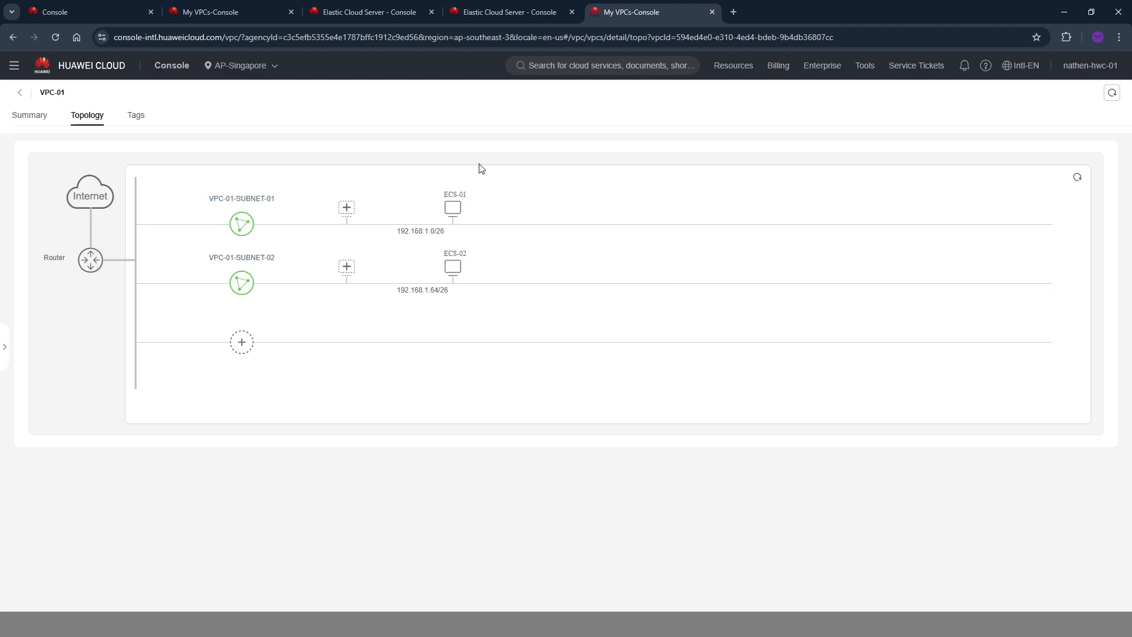
# Start a remote login to ECS-01 from the ECS list using CloudShell-based login.
pyautogui.click(484, 17)
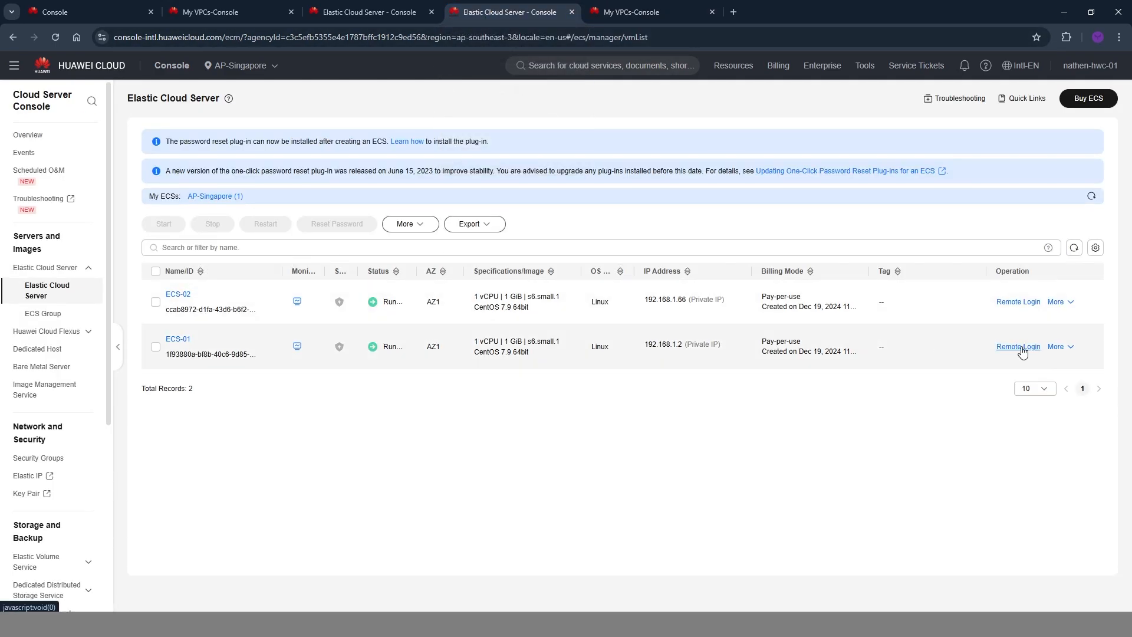
pyautogui.click(1021, 348)
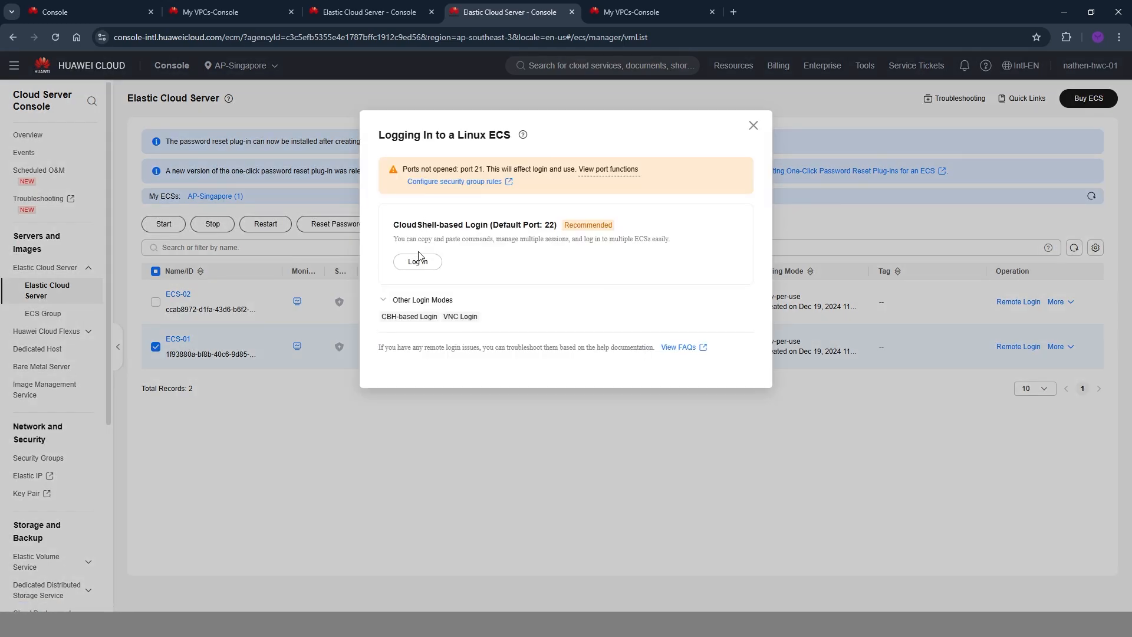
pyautogui.moveTo(394, 226); pyautogui.dragTo(499, 233)
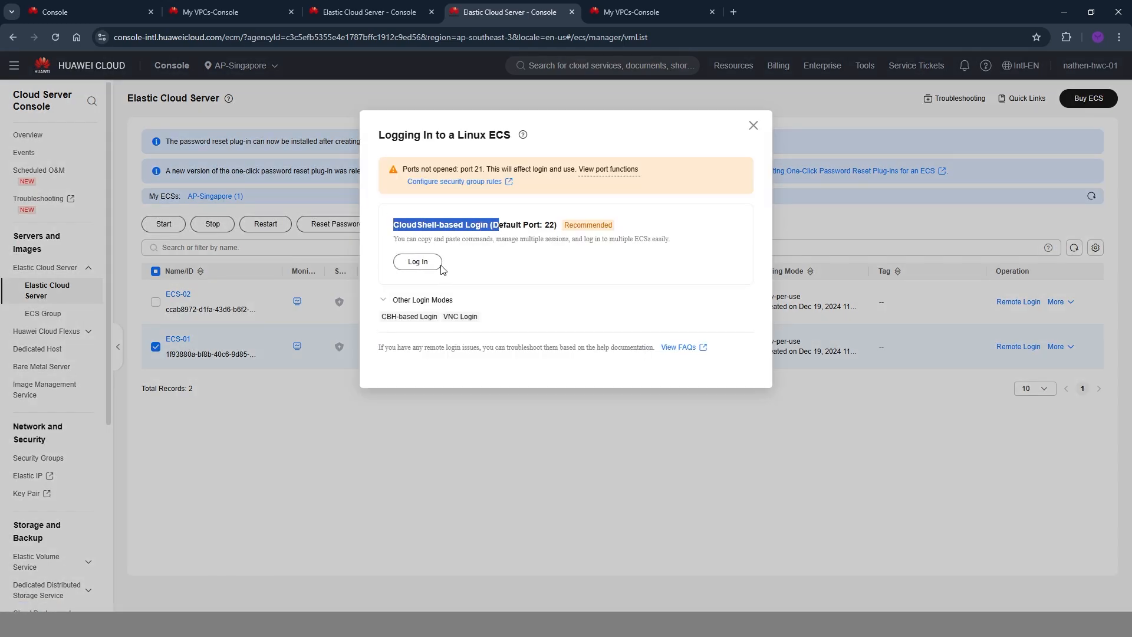
pyautogui.click(400, 300)
pyautogui.scroll(-1, 443, 299)
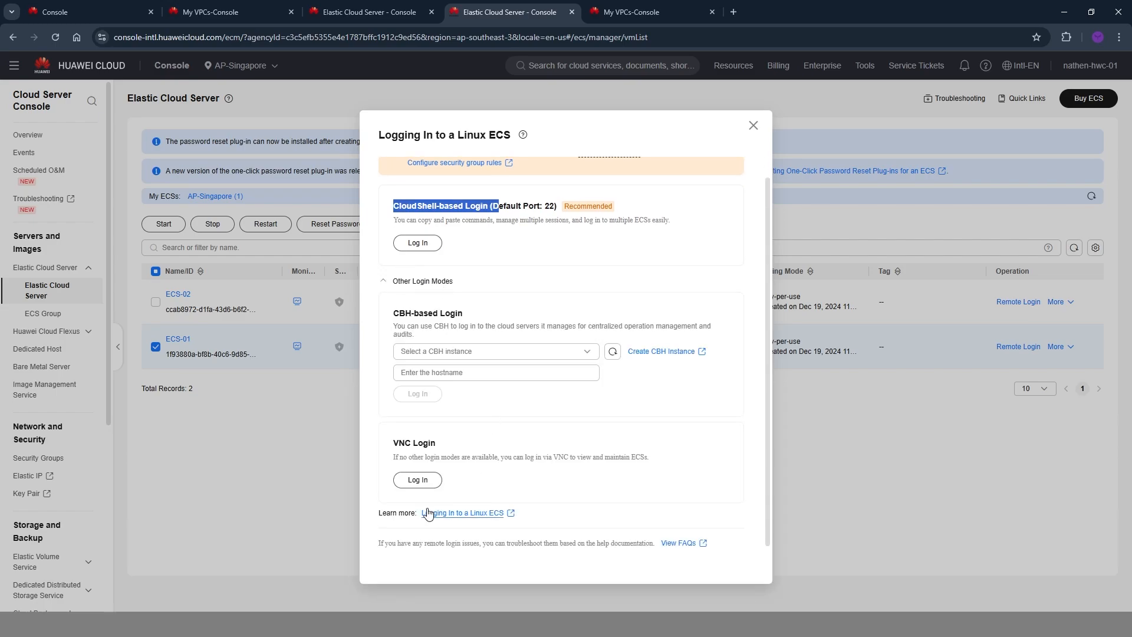
pyautogui.scroll(1, 472, 307)
pyautogui.click(418, 262)
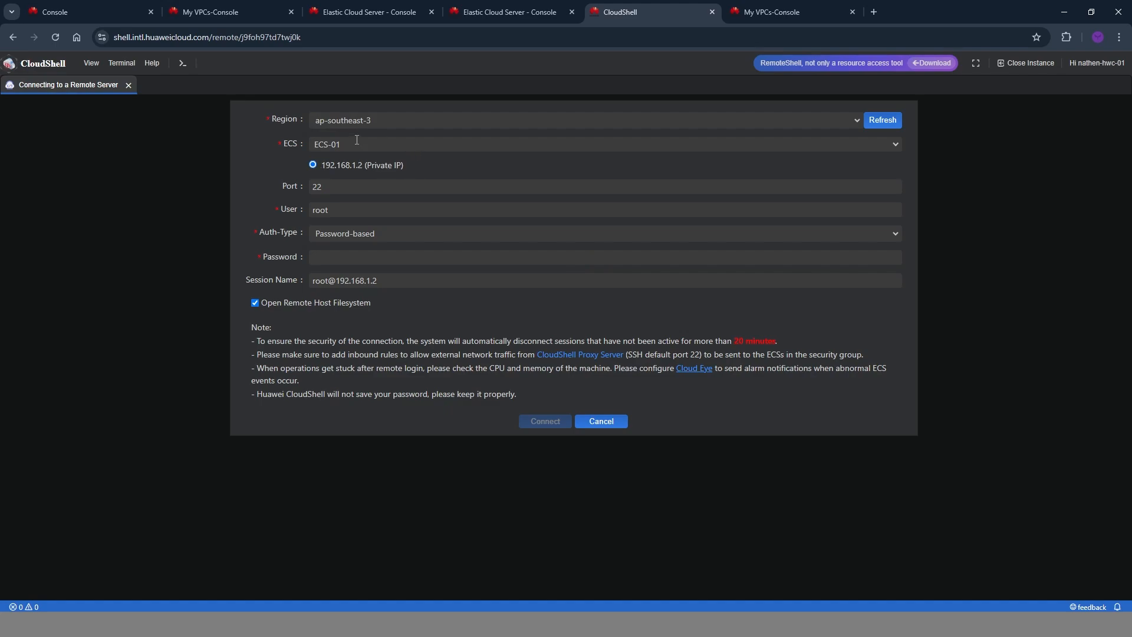
# Enter the root password for ECS-01 and connect to the server.
pyautogui.doubleClick(325, 207)
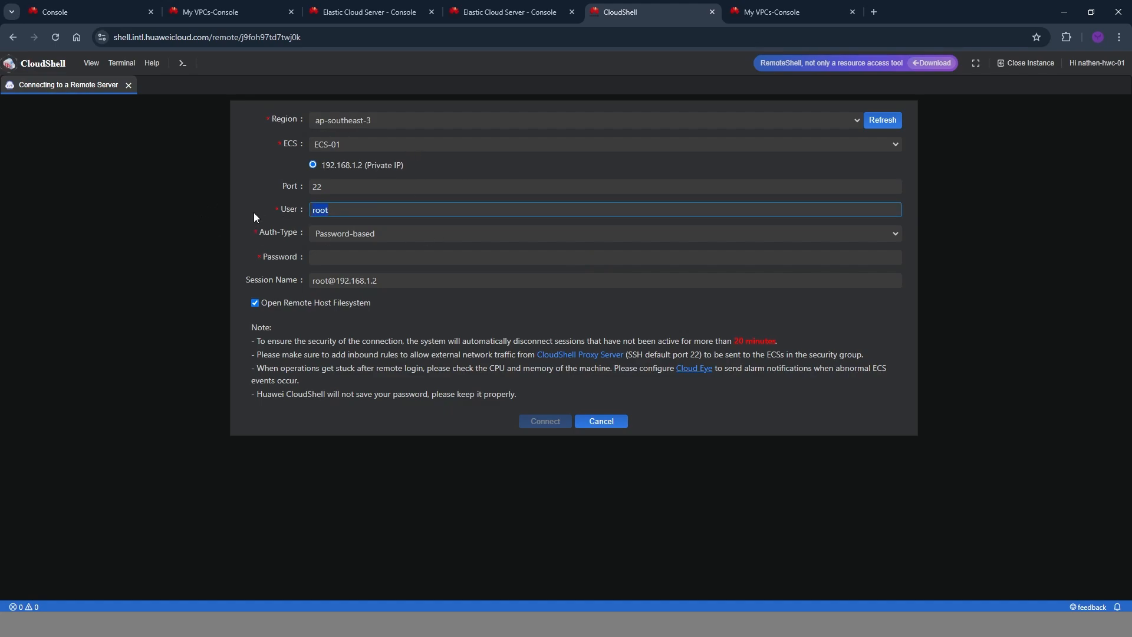
pyautogui.click(381, 259)
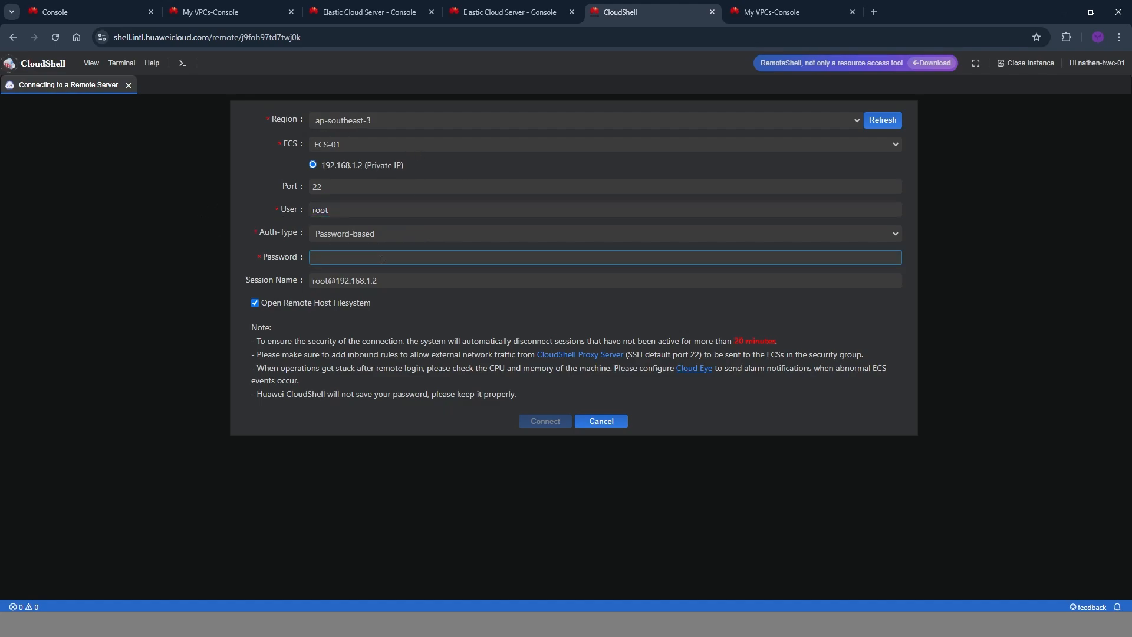
pyautogui.write('*')
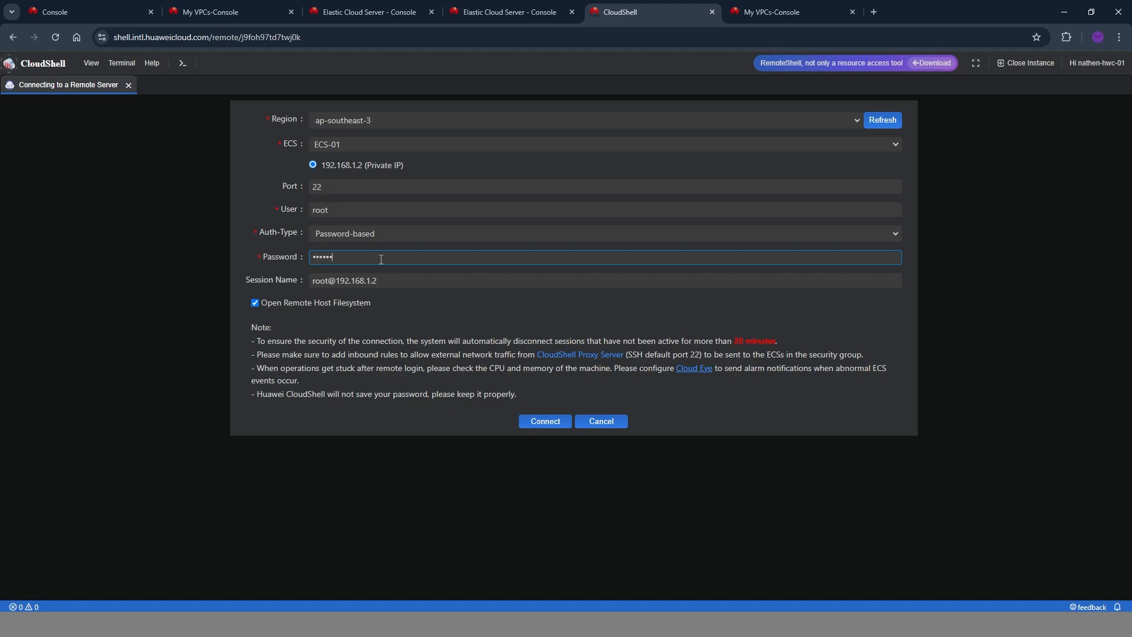
pyautogui.click(544, 422)
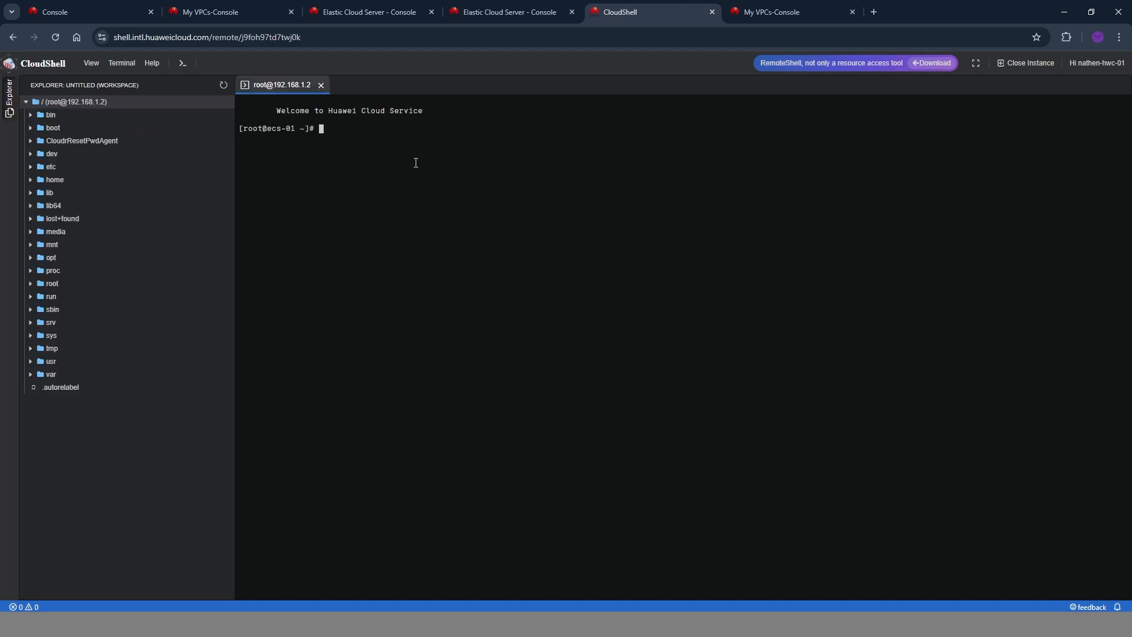
# Ping the private IP of ECS-02, 192.168.1.66, from the ECS-01 terminal, and stop the ping after several replies.
pyautogui.press('Return')
pyautogui.press('Return')
pyautogui.press('Return')
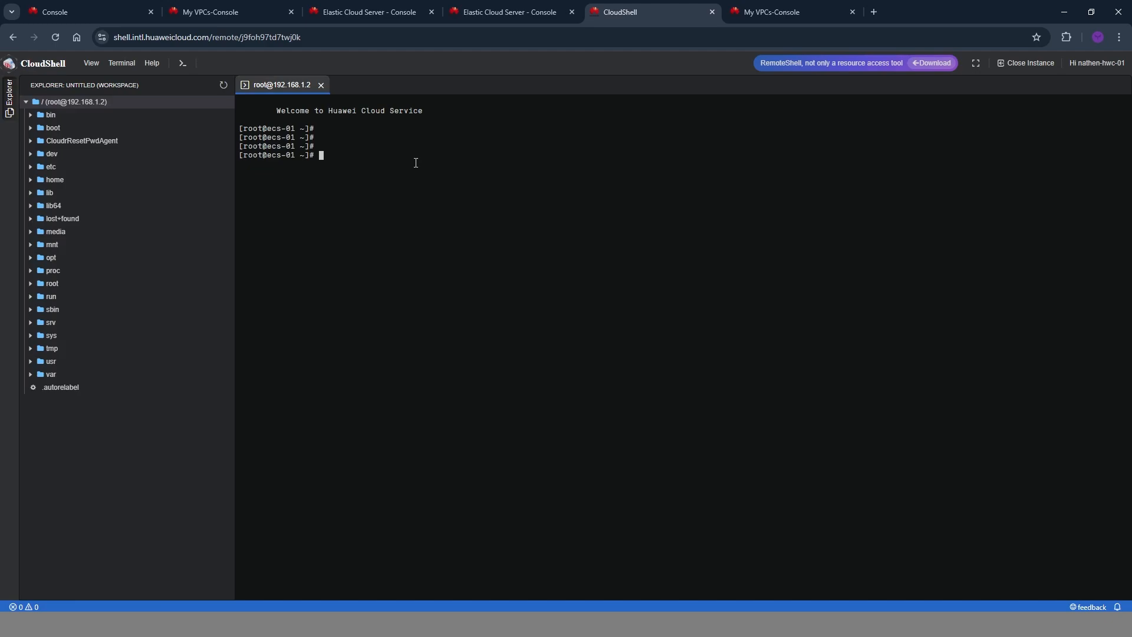
pyautogui.write('ping')
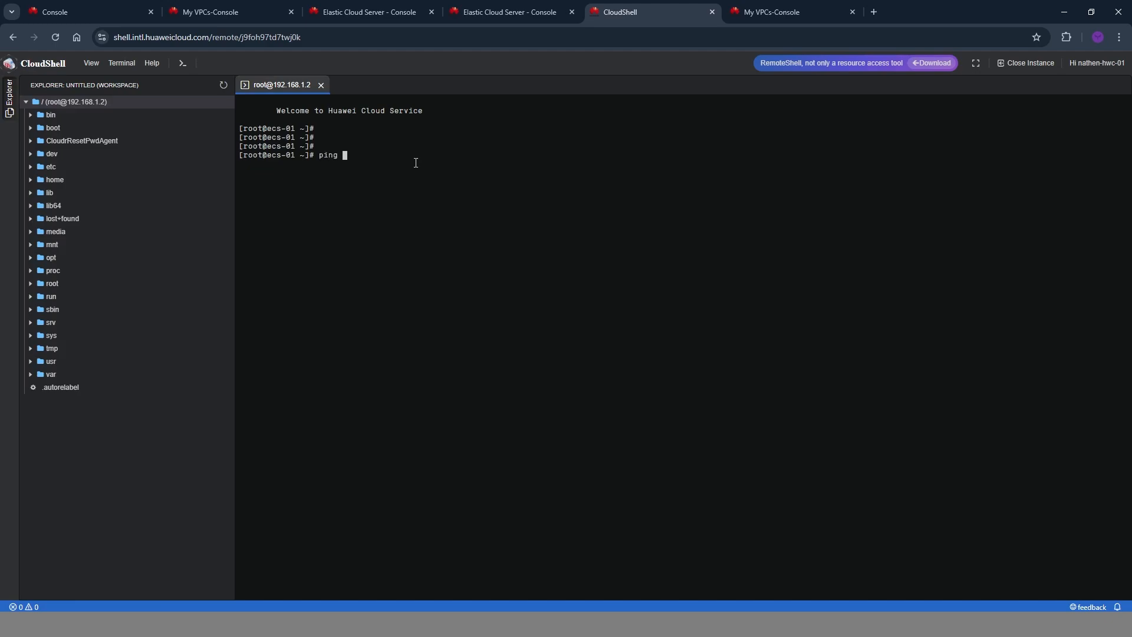
pyautogui.click(476, 9)
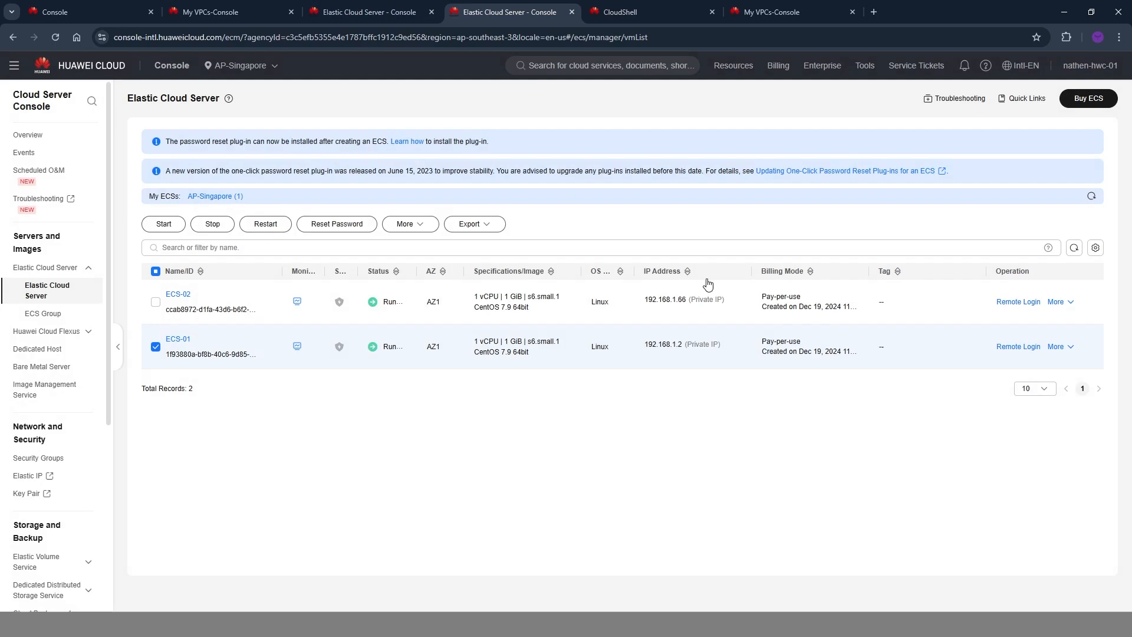
pyautogui.click(620, 11)
pyautogui.write('192.168.1.66')
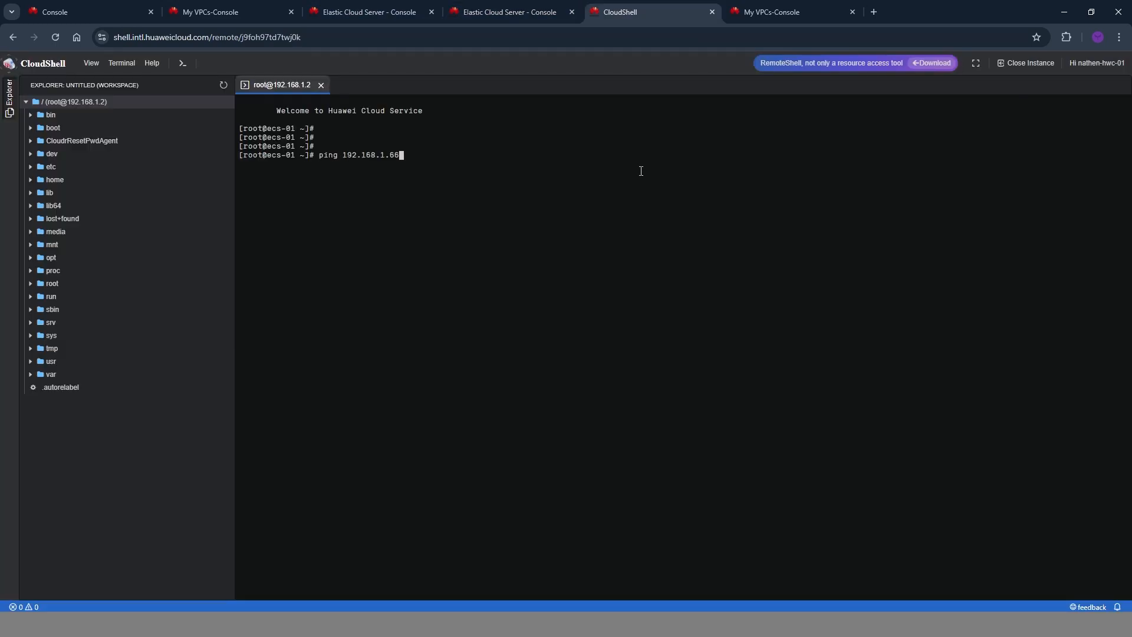
pyautogui.press('Return')
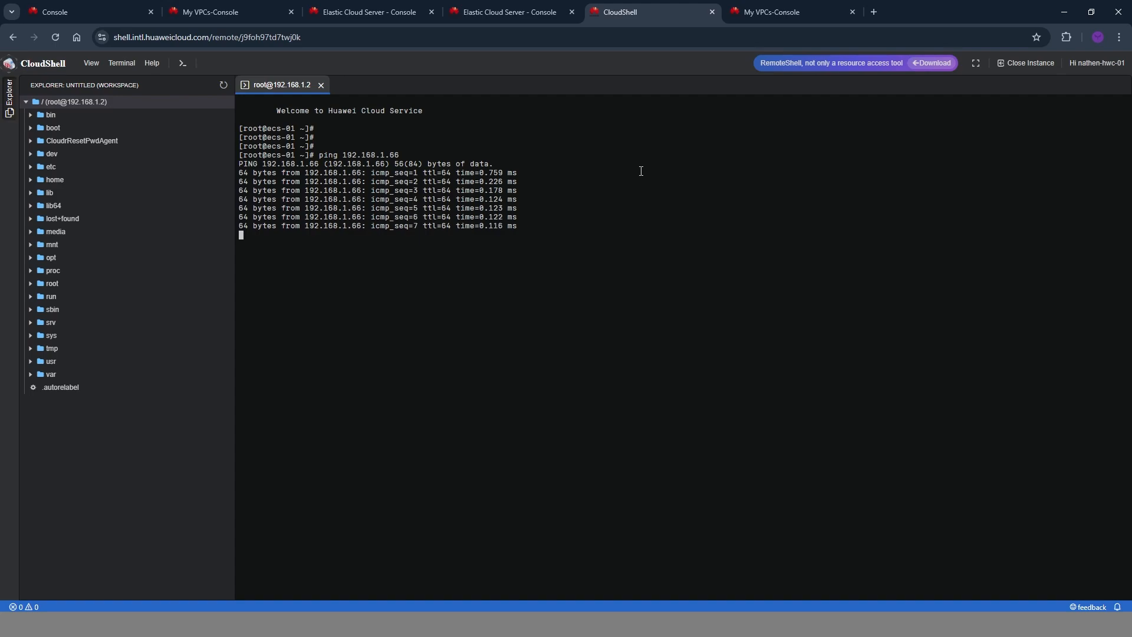
pyautogui.hotkey('ctrl', 'c')
pyautogui.press('Return')
pyautogui.press('Return')
# Deselect ECS-01 in the ECS list and open the Create VPC form from the VPC console.
pyautogui.click(428, 5)
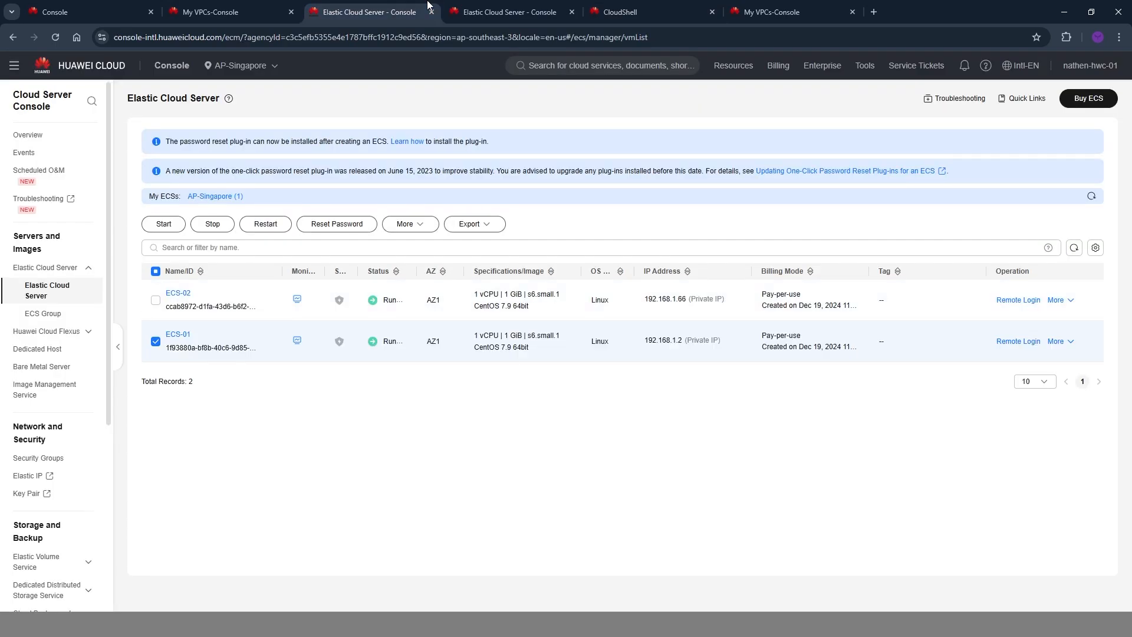
pyautogui.click(155, 341)
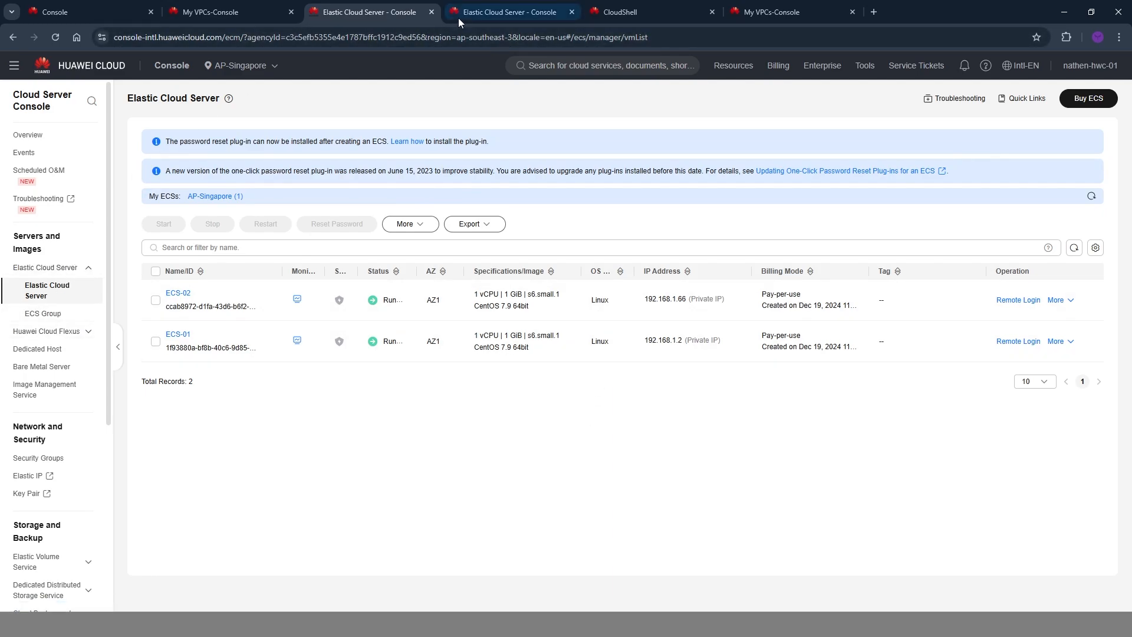
pyautogui.click(179, 18)
pyautogui.click(21, 92)
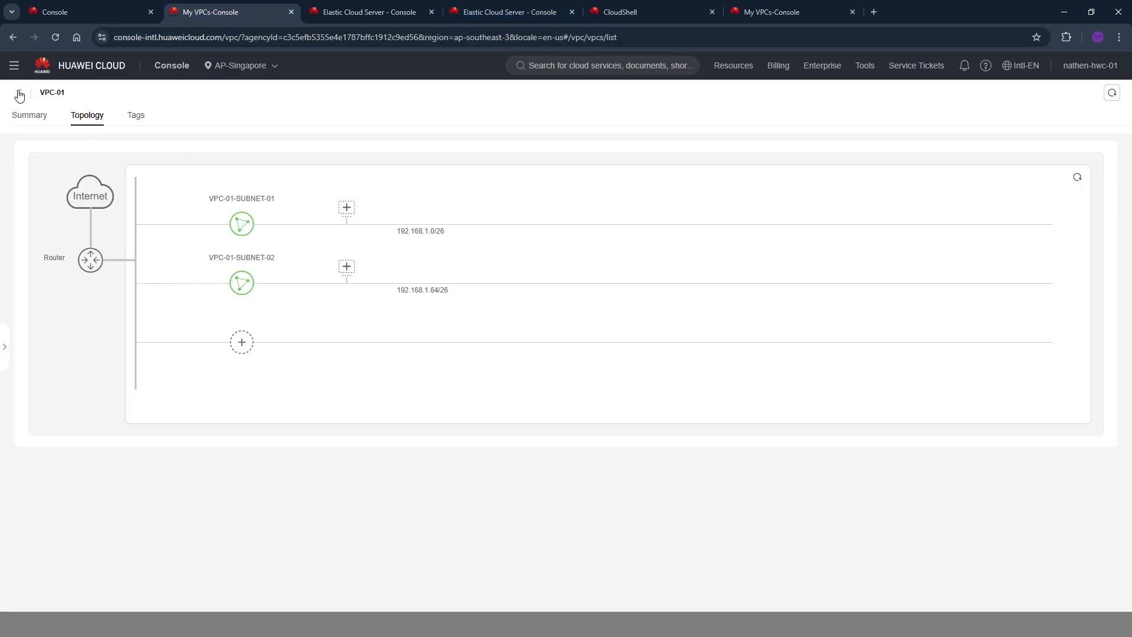
pyautogui.click(1085, 100)
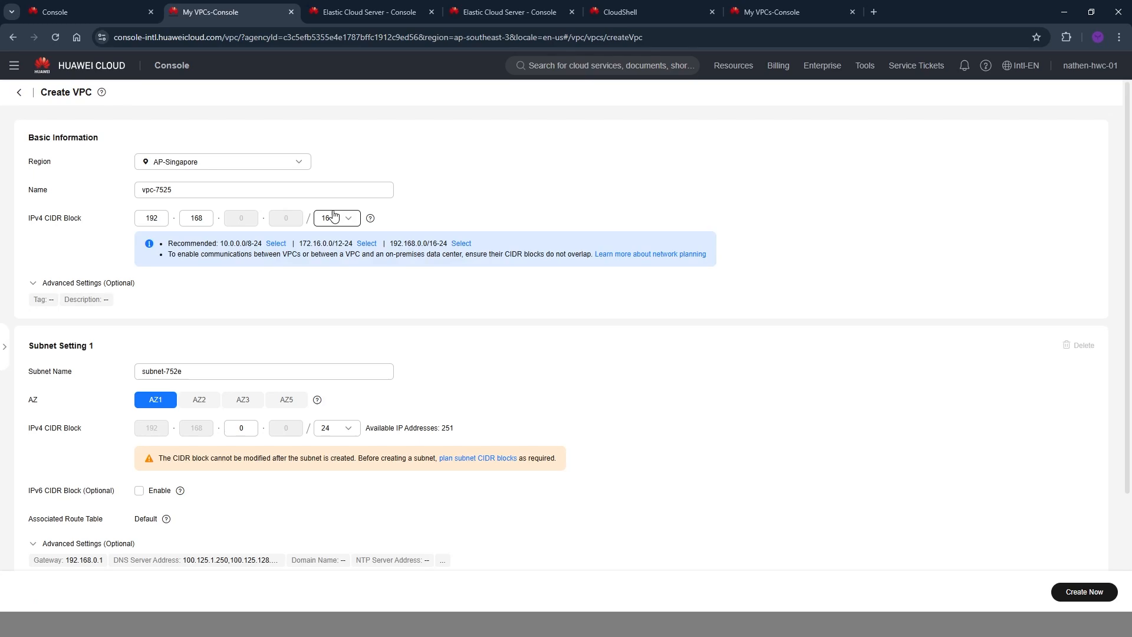
# Name the new VPC VPC-02 and set its IPv4 CIDR block to 192.168.2.0/24.
pyautogui.click(177, 189)
pyautogui.moveTo(177, 189); pyautogui.dragTo(2, 212)
pyautogui.write('VPC-02')
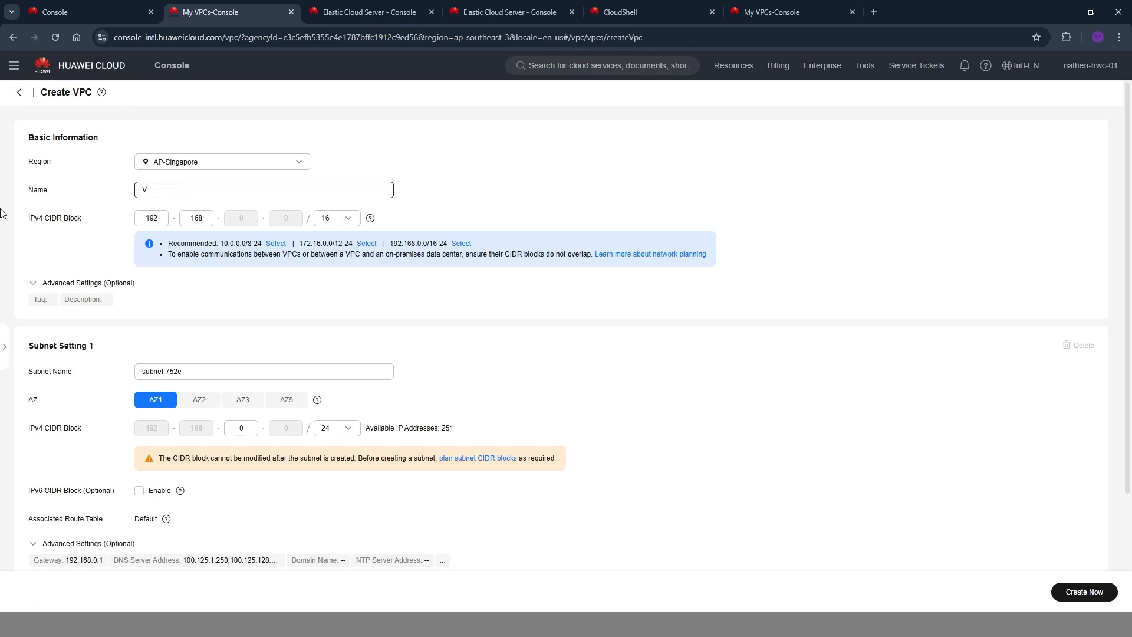
pyautogui.click(338, 218)
pyautogui.click(338, 360)
pyautogui.doubleClick(241, 218)
pyautogui.write('2')
# Name the first subnet VPC-01-SUBNET-01 and set its IPv4 CIDR block to 192.168.2.0/26.
pyautogui.scroll(-2, 235, 259)
pyautogui.tripleClick(229, 266)
pyautogui.write('VPC-01-SUB')
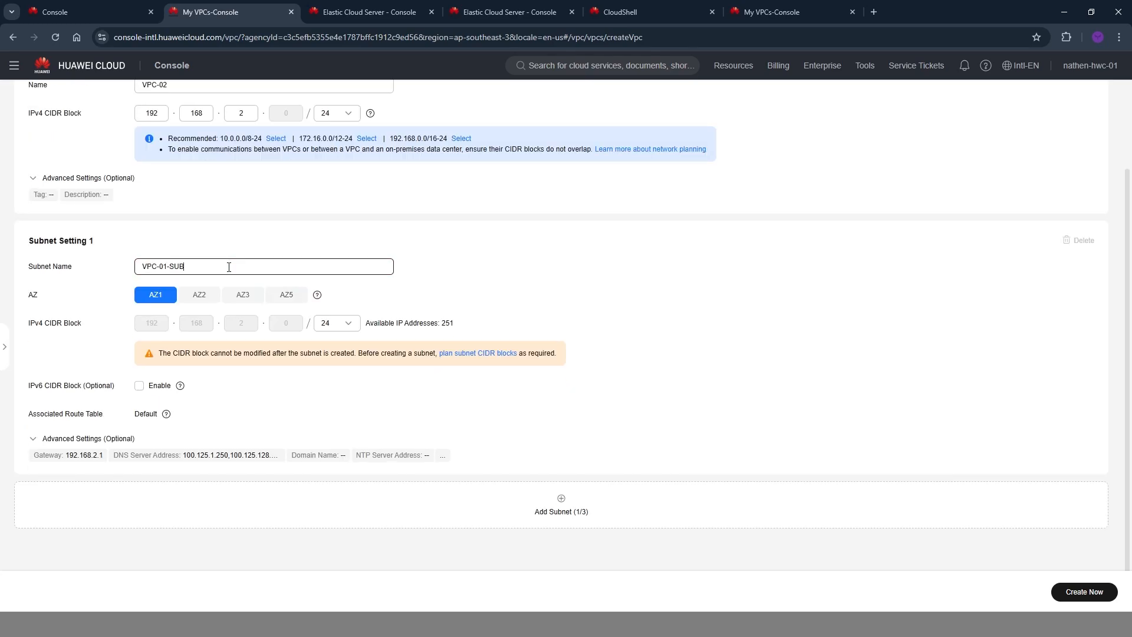
pyautogui.write('NET-01')
pyautogui.click(337, 323)
pyautogui.click(341, 382)
# Review the settings, create VPC-02, and deselect VPC-01 in the VPC list.
pyautogui.scroll(3, 672, 456)
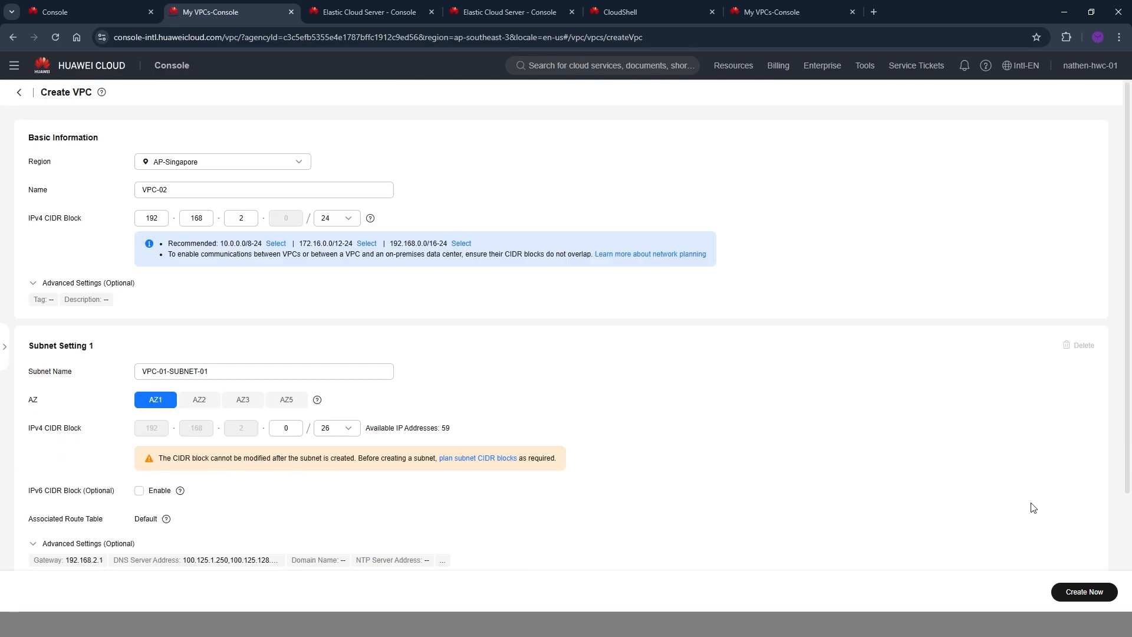
pyautogui.scroll(-2, 1033, 507)
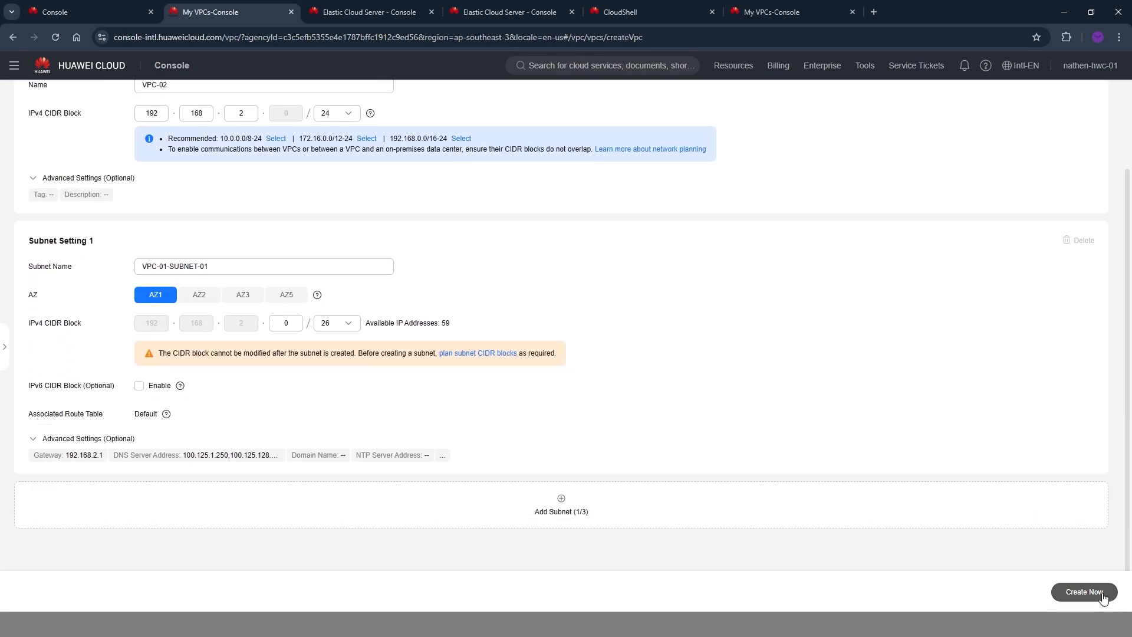
pyautogui.click(1084, 592)
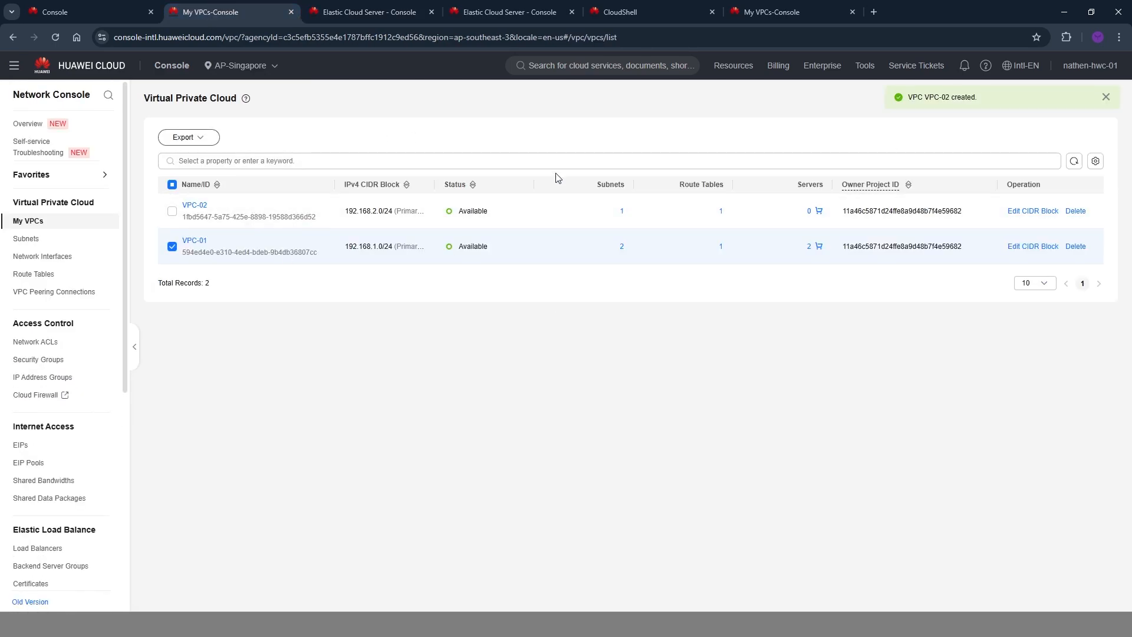
pyautogui.click(172, 246)
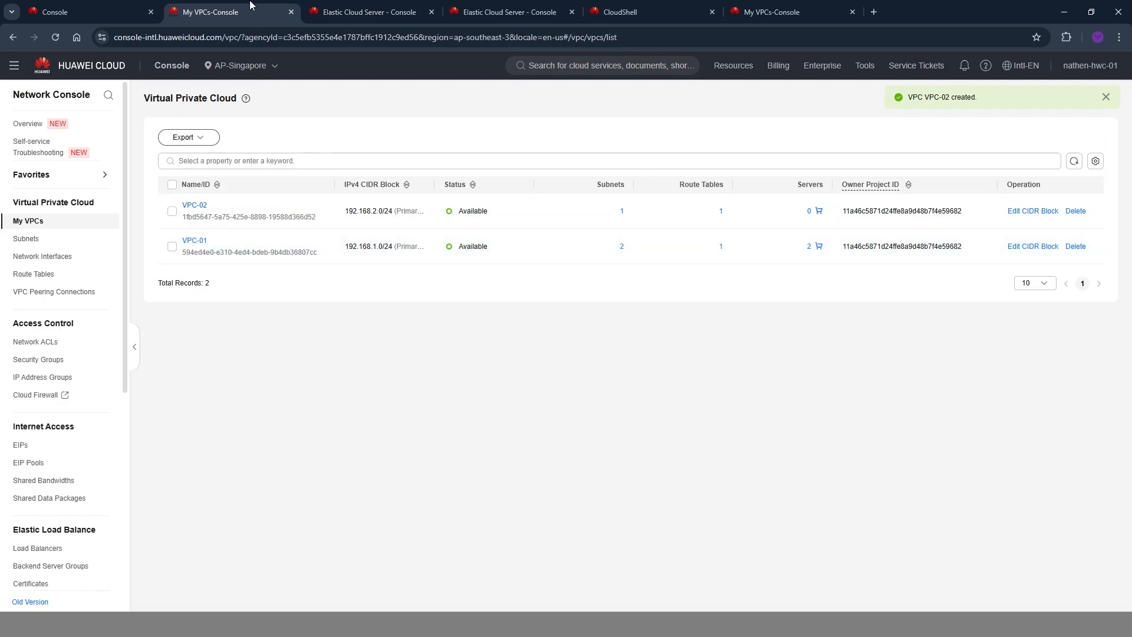
# Start buying an ECS with the same configuration as ECS-01 from the ECS list.
pyautogui.click(354, 11)
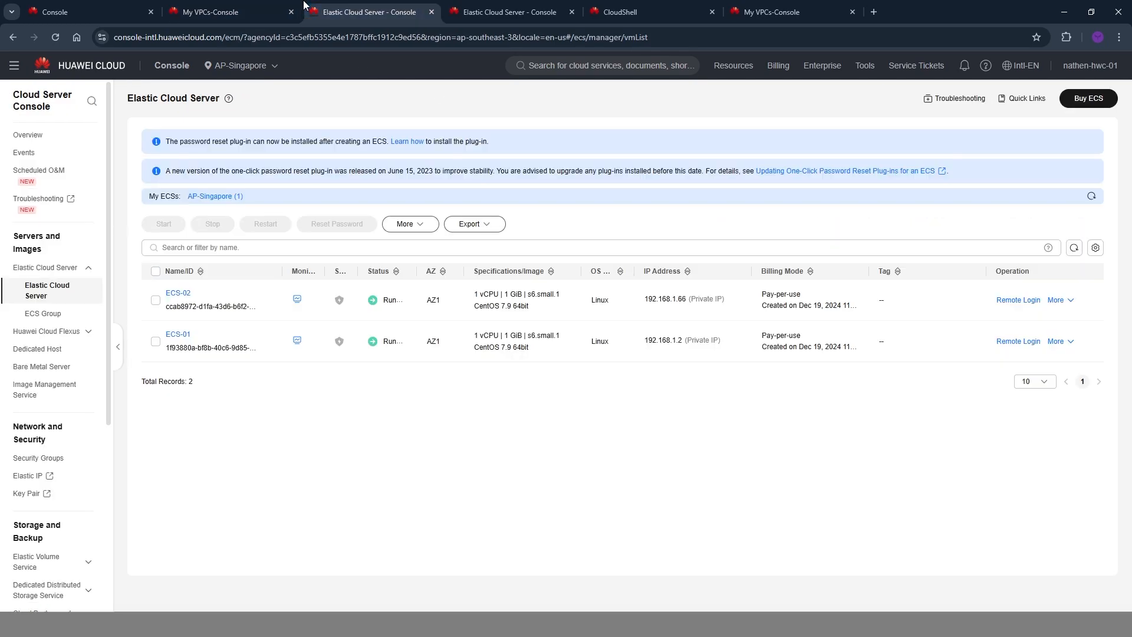
pyautogui.click(1061, 343)
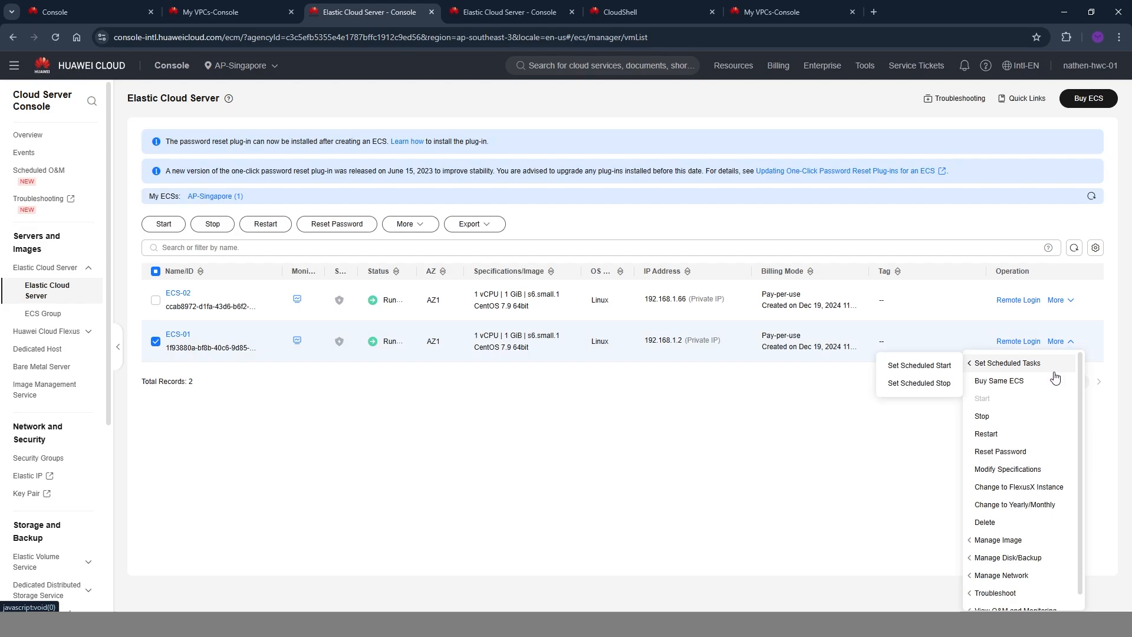
pyautogui.click(1019, 388)
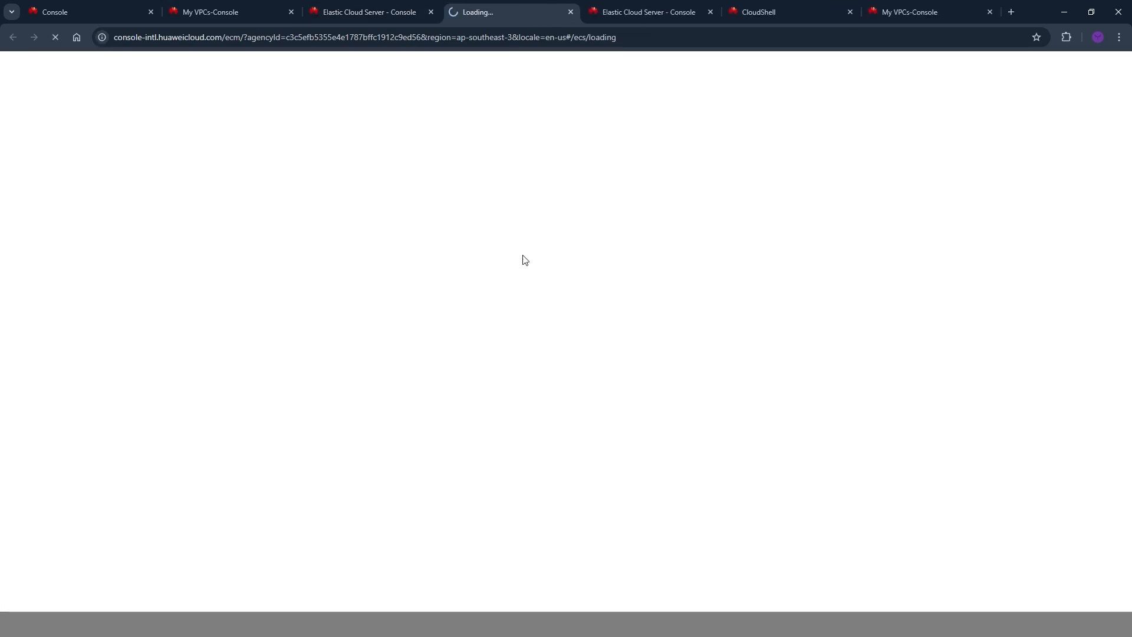
# Place the new ECS in VPC-02 with VPC-01-SUBNET-01 (192.168.2.0/26) as the subnet of its primary NIC.
pyautogui.scroll(-10, 519, 183)
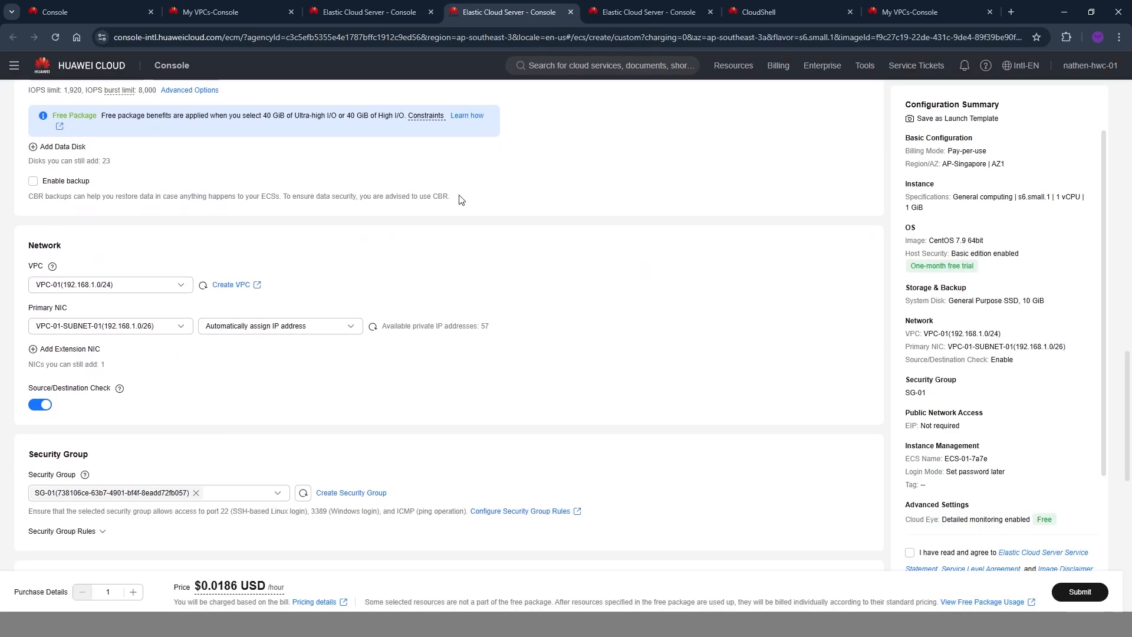
pyautogui.click(138, 286)
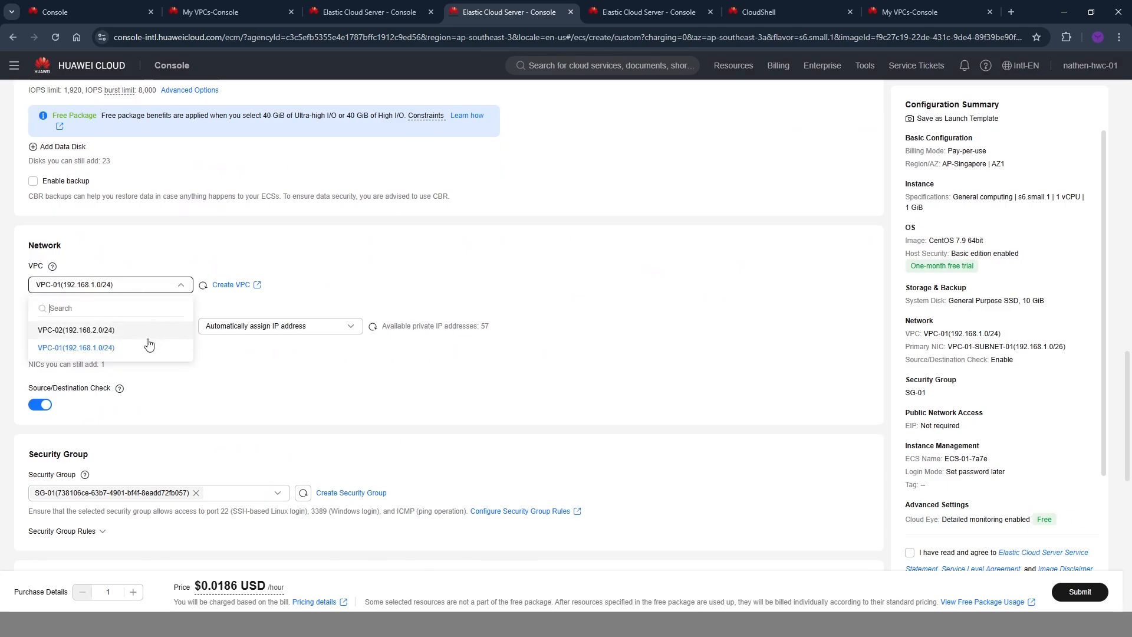
pyautogui.click(98, 332)
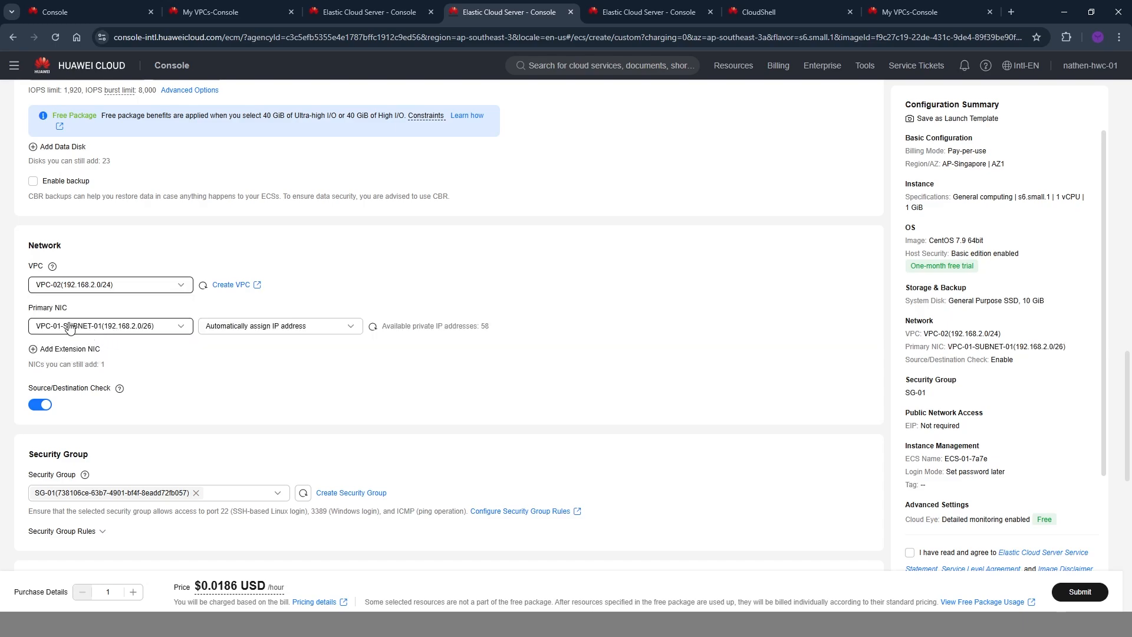
pyautogui.moveTo(28, 307); pyautogui.dragTo(80, 308)
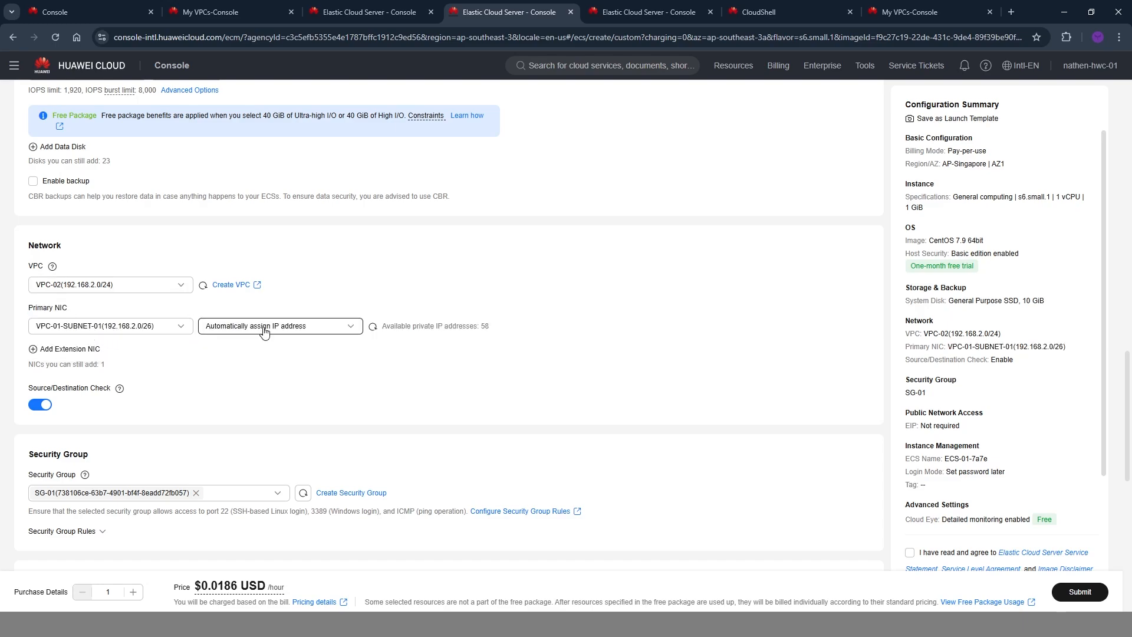
pyautogui.click(143, 331)
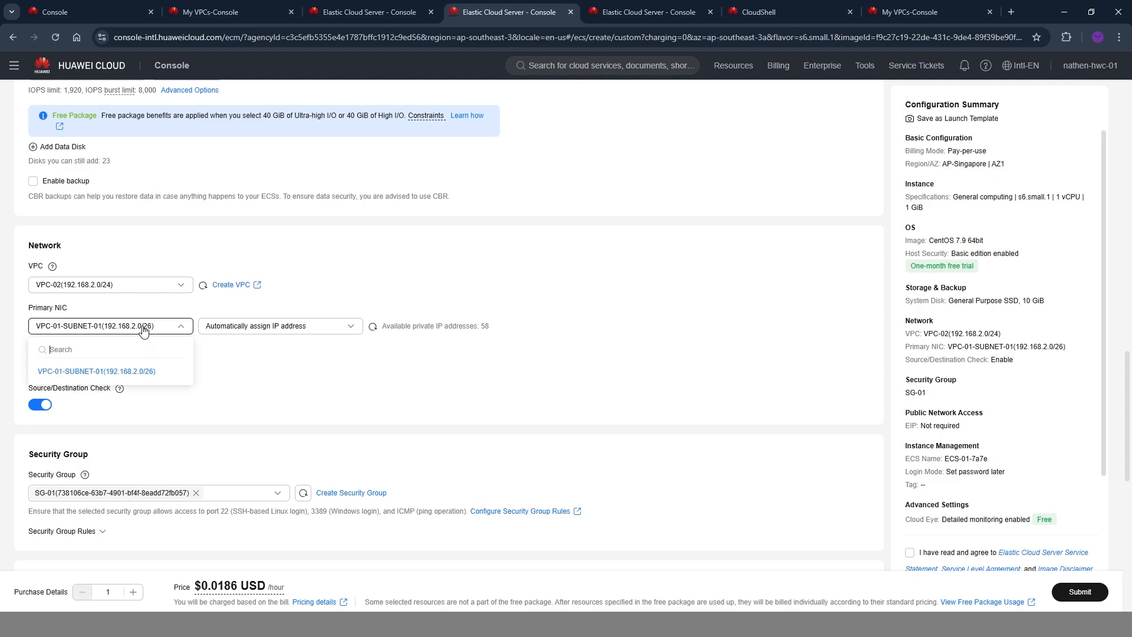
pyautogui.click(135, 380)
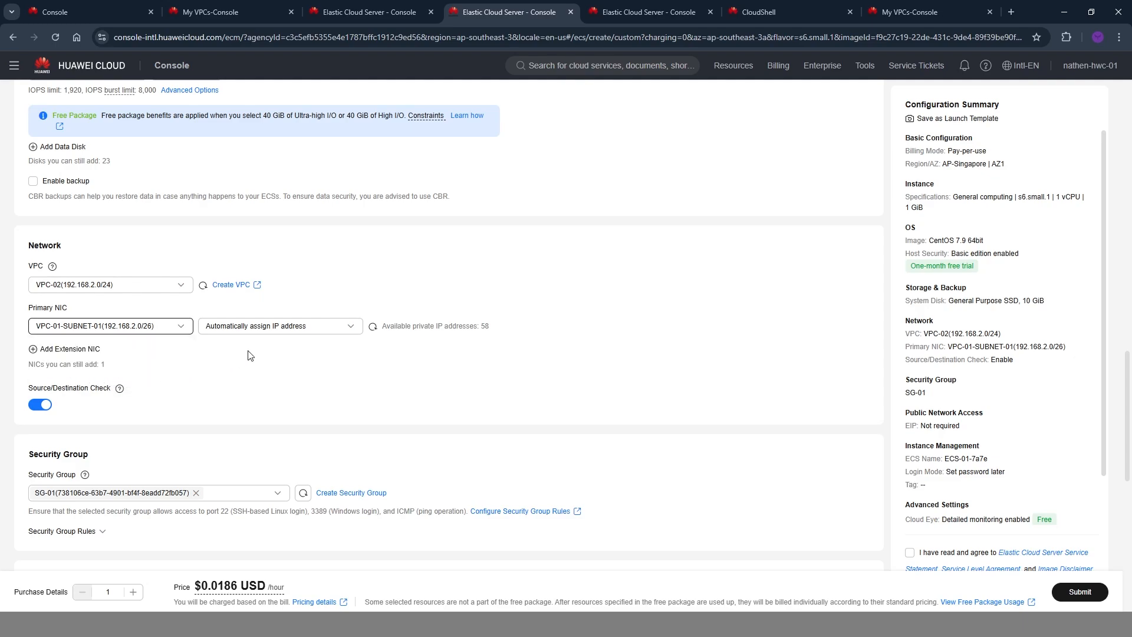
# Manually assign the IP address 192.168.2.2 to the new ECS's primary NIC.
pyautogui.click(259, 328)
pyautogui.click(255, 369)
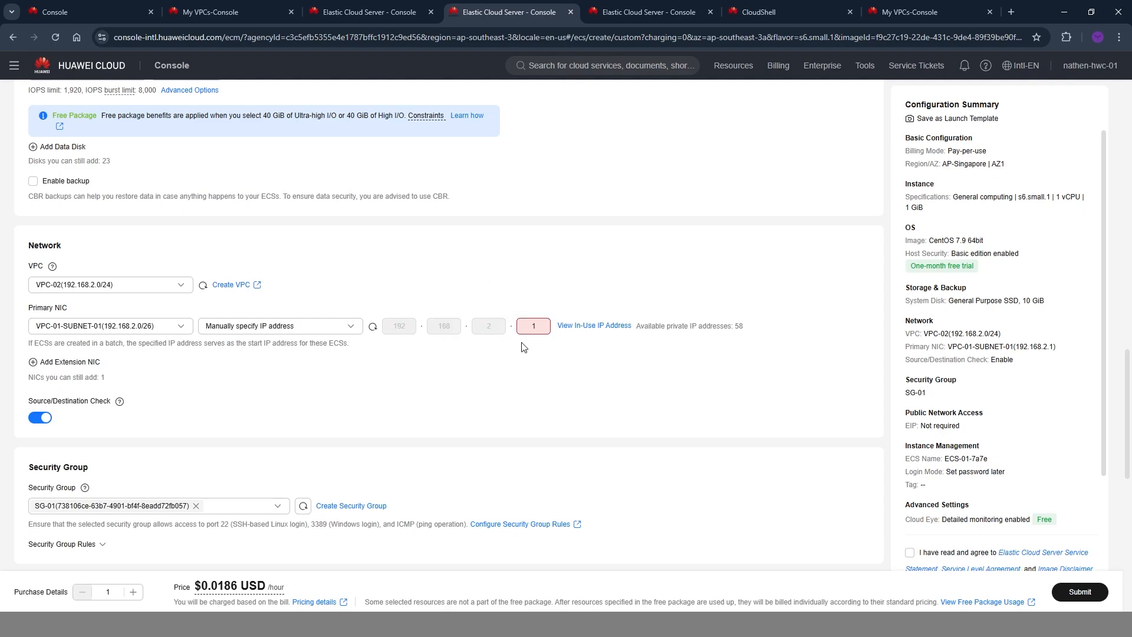
pyautogui.write('2')
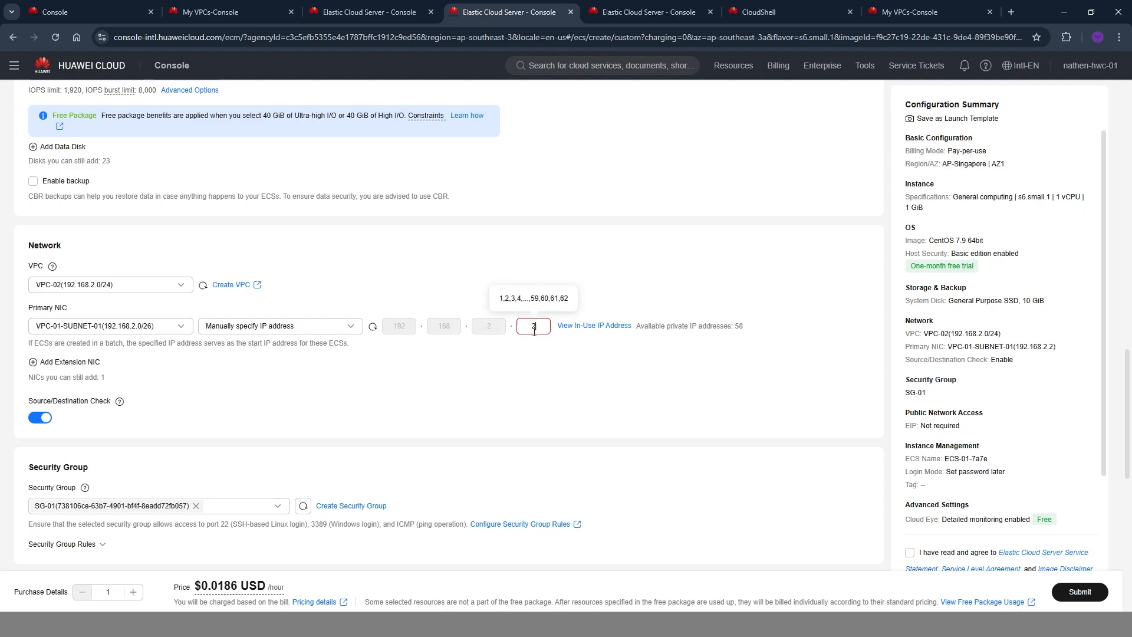
# Name the new server ECS-03 and set its login mode to password, entering and confirming the root password.
pyautogui.scroll(-9, 354, 491)
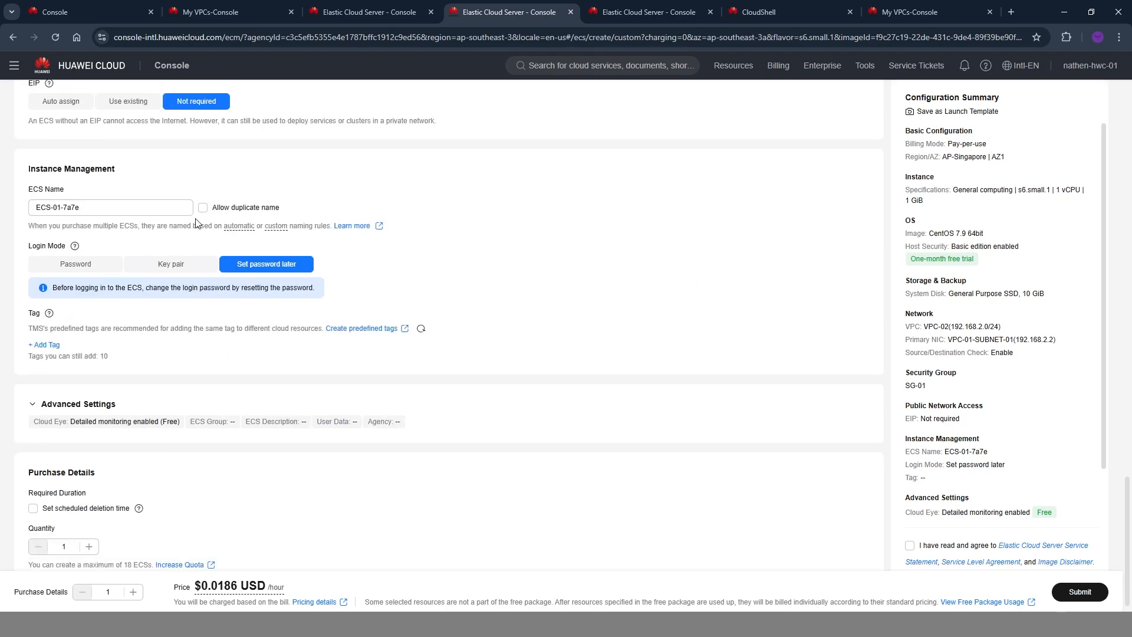
pyautogui.click(75, 264)
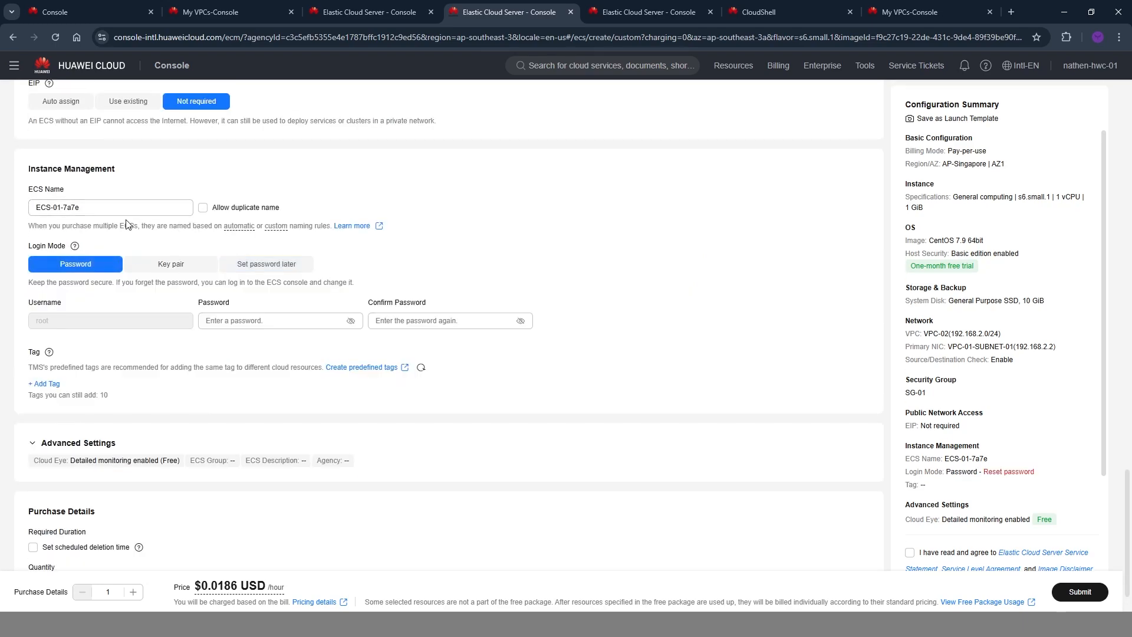
pyautogui.moveTo(89, 208); pyautogui.dragTo(39, 211)
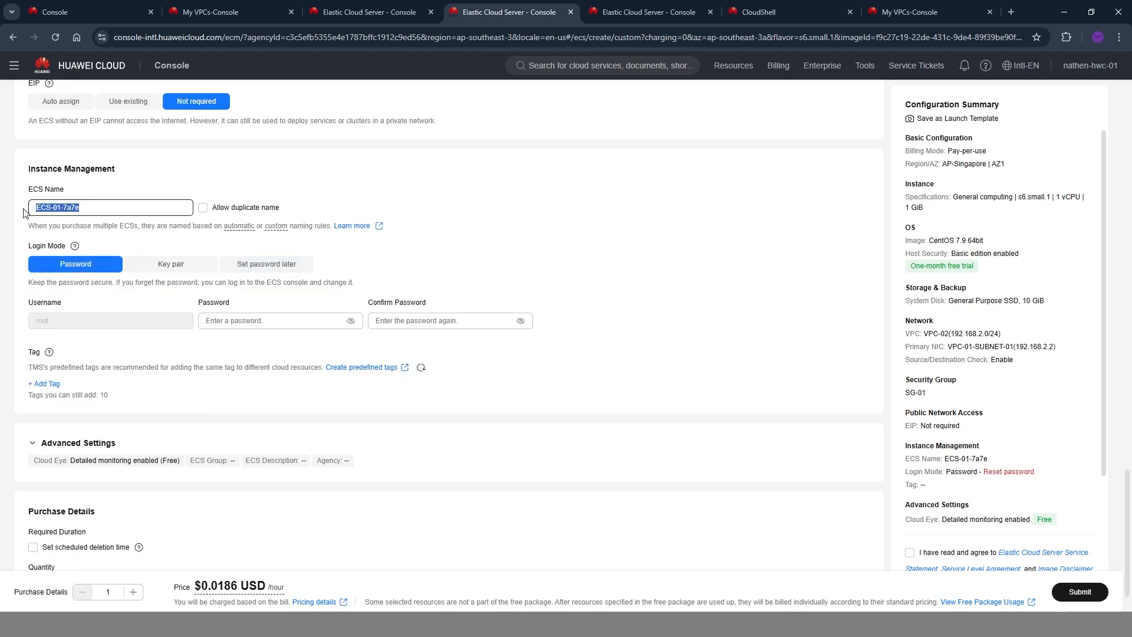
pyautogui.write('ECS-03')
pyautogui.press('Left')
pyautogui.write('0')
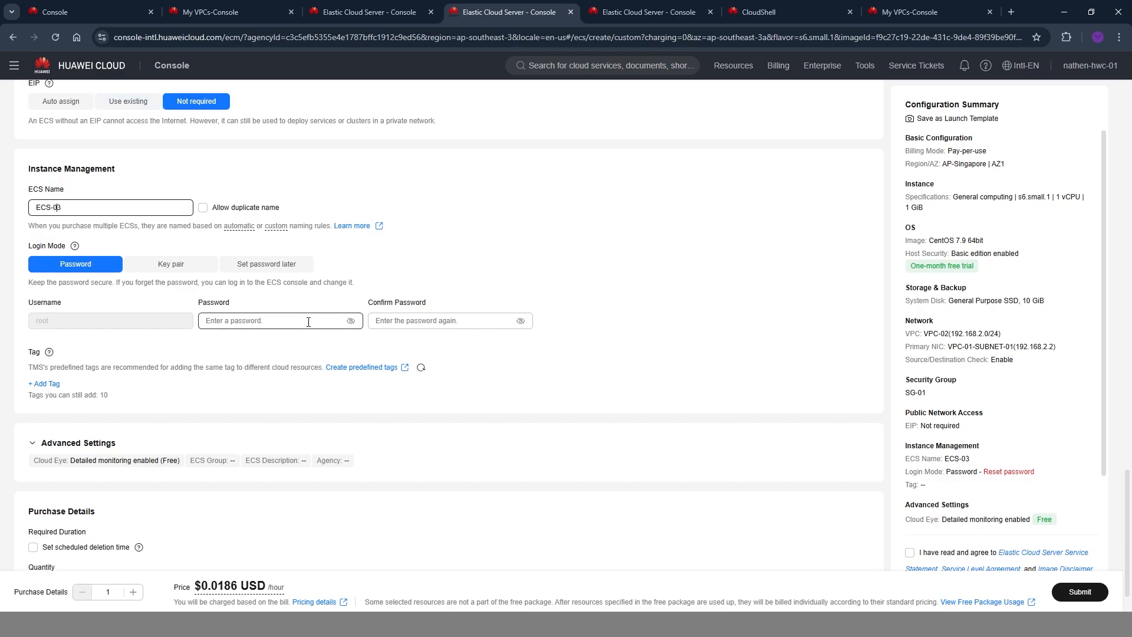
pyautogui.click(308, 322)
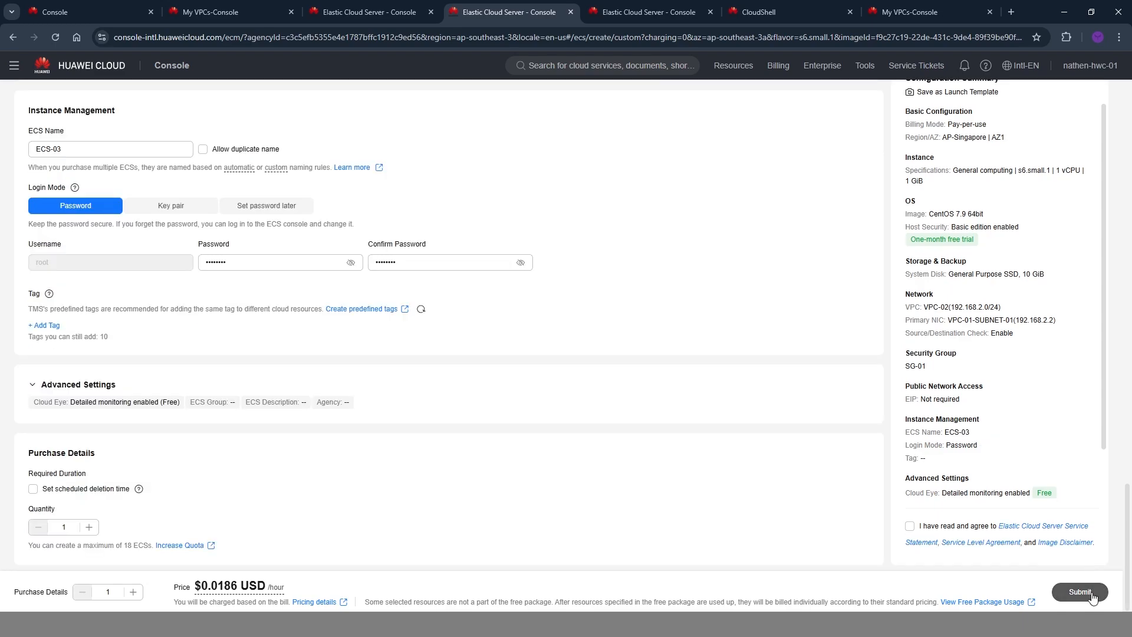
# Submit the ECS-03 purchase, agreeing to the service terms, and return to the ECS list.
pyautogui.click(1091, 594)
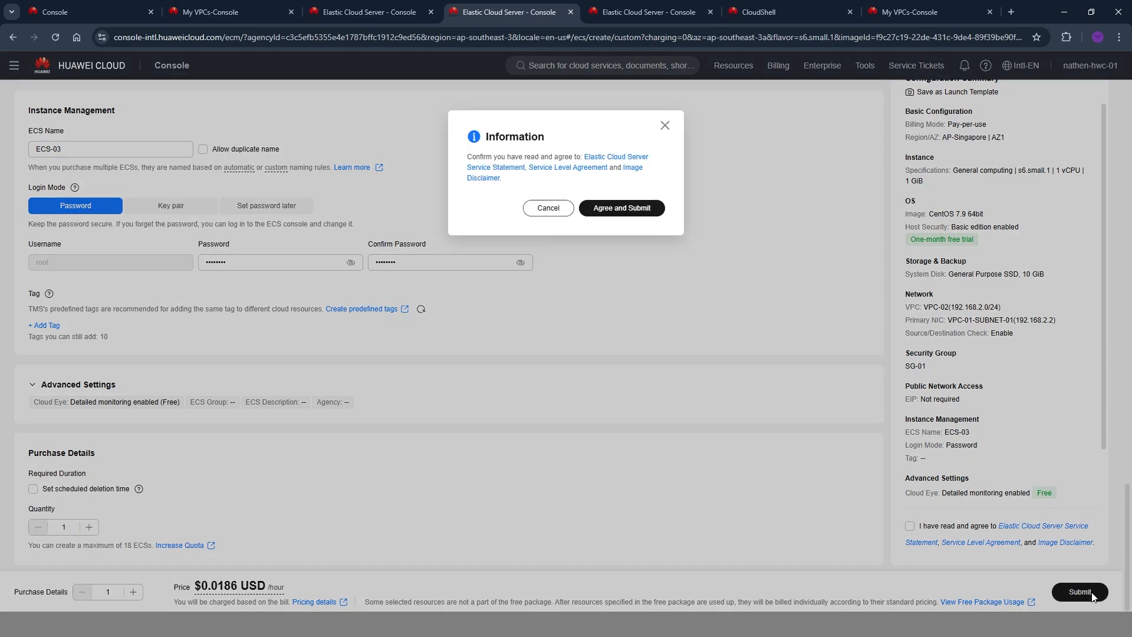
pyautogui.click(618, 211)
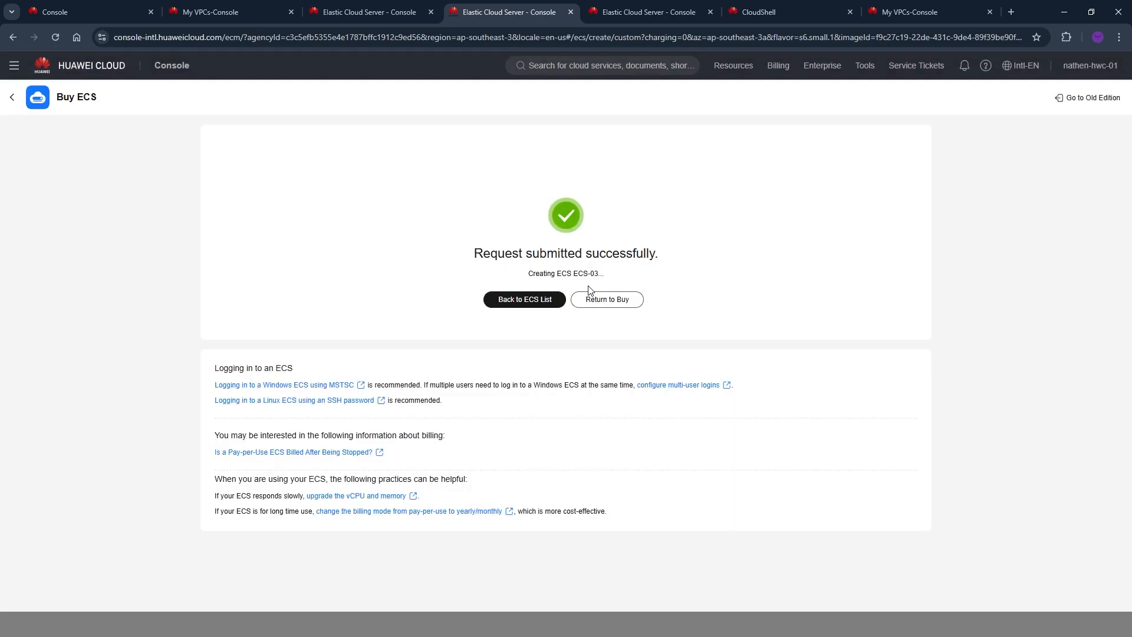
pyautogui.click(518, 300)
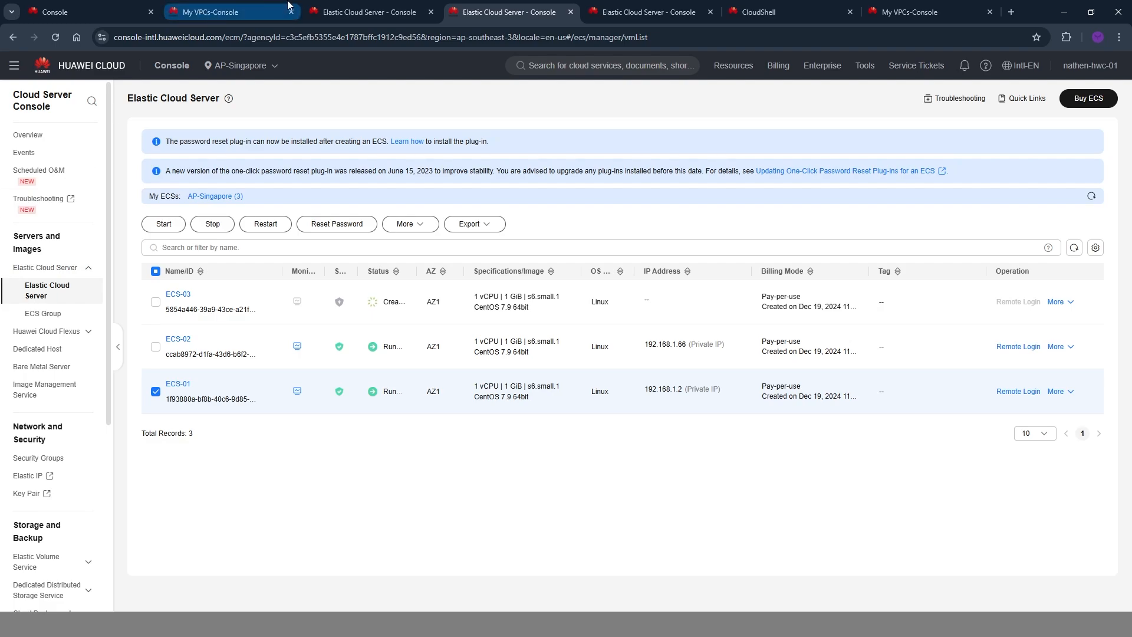
# Examine the topology of VPC-02, checking ECS-03's subnet range and the gateway details of VPC-01-SUBNET-01.
pyautogui.click(245, 11)
pyautogui.click(189, 200)
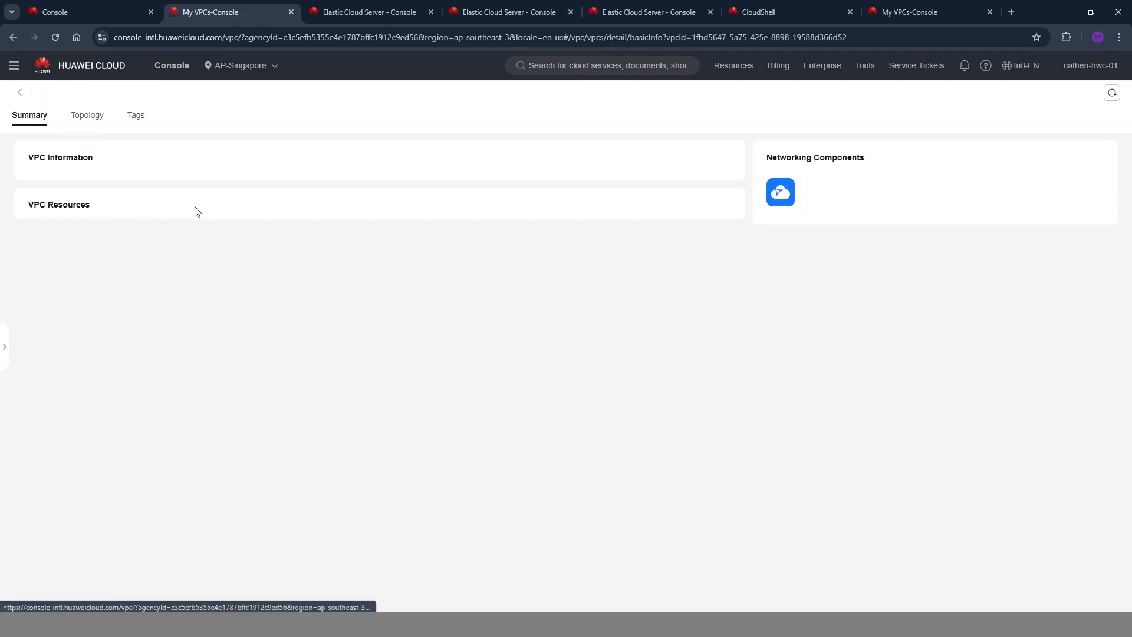
pyautogui.click(91, 118)
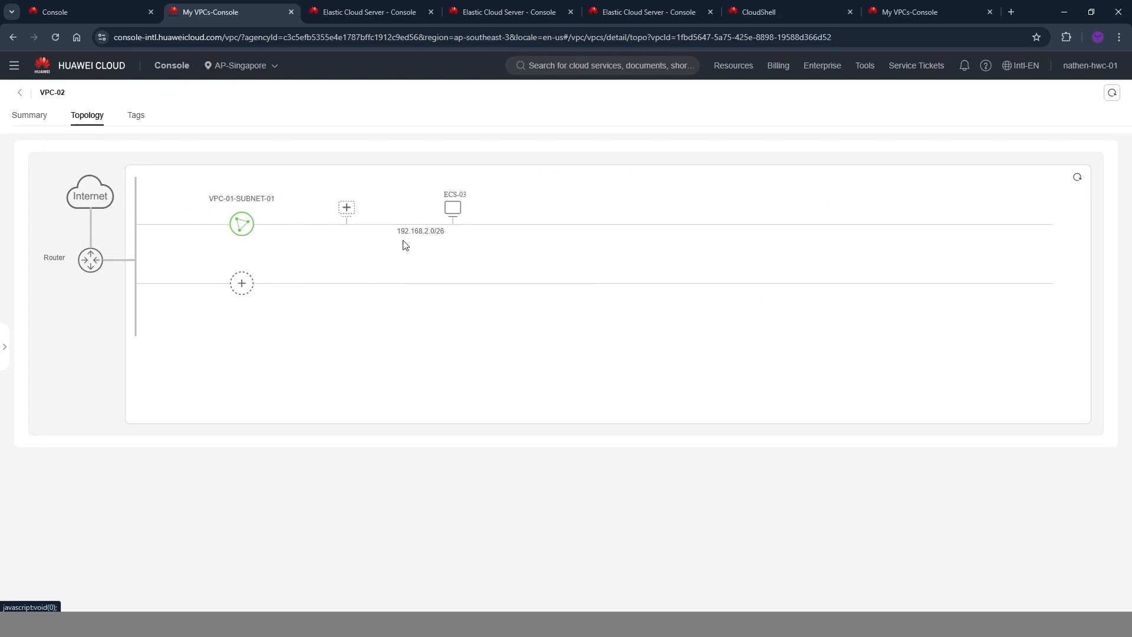
pyautogui.moveTo(388, 234); pyautogui.dragTo(435, 230)
pyautogui.click(437, 230)
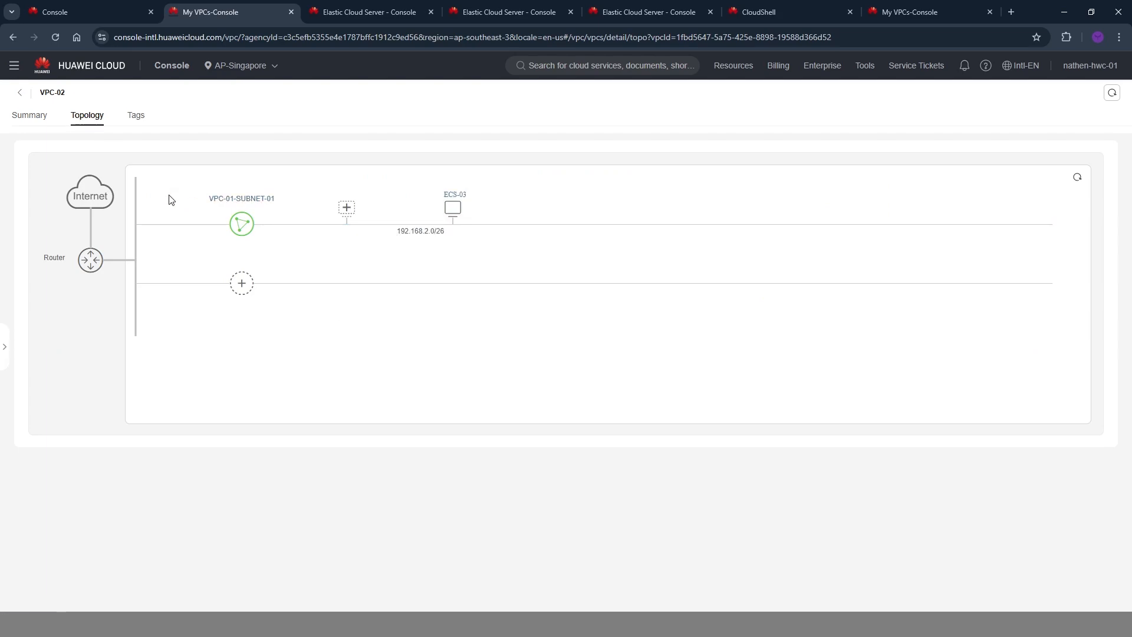
pyautogui.moveTo(241, 223)
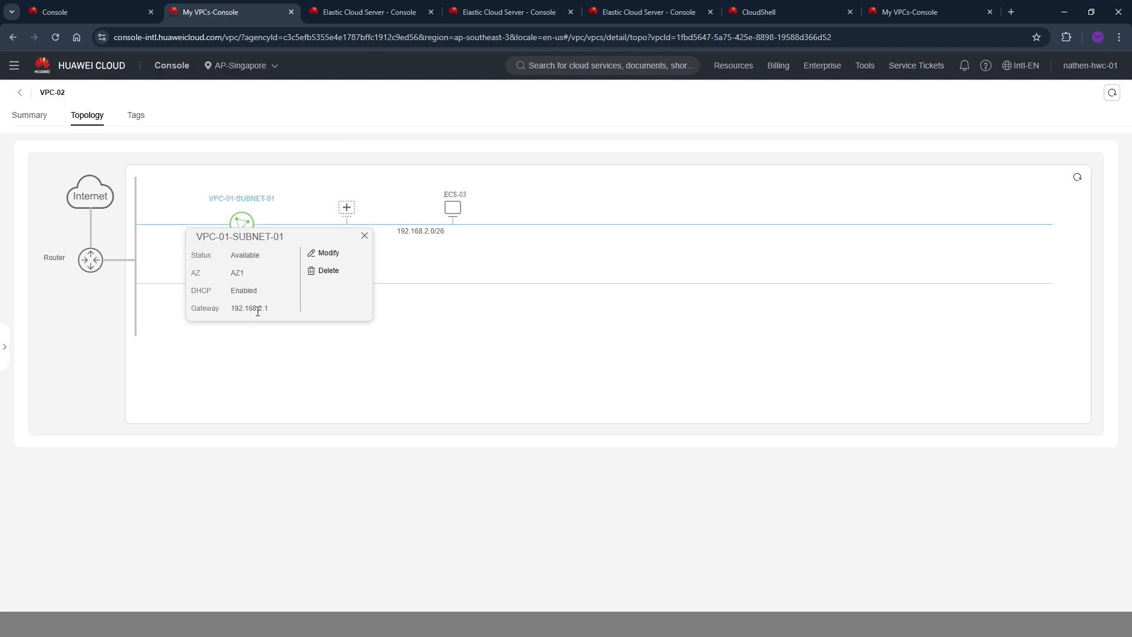
# Examine the topology of VPC-01, comparing the gateways of VPC-01-SUBNET-01 and VPC-01-SUBNET-02.
pyautogui.click(19, 94)
pyautogui.click(194, 244)
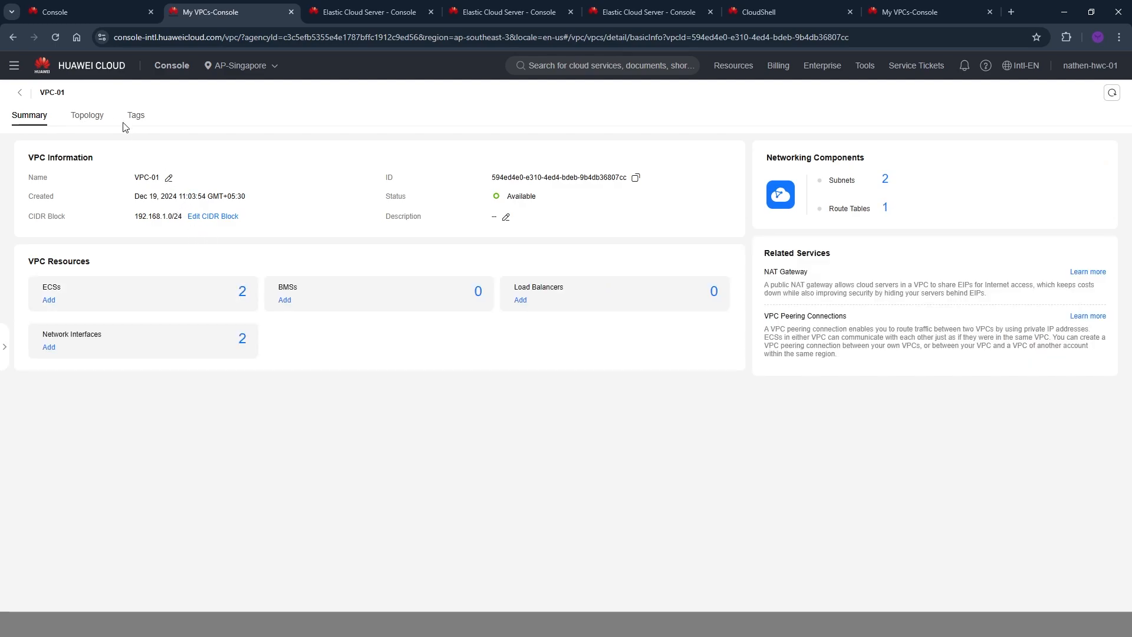
pyautogui.click(87, 116)
pyautogui.click(244, 223)
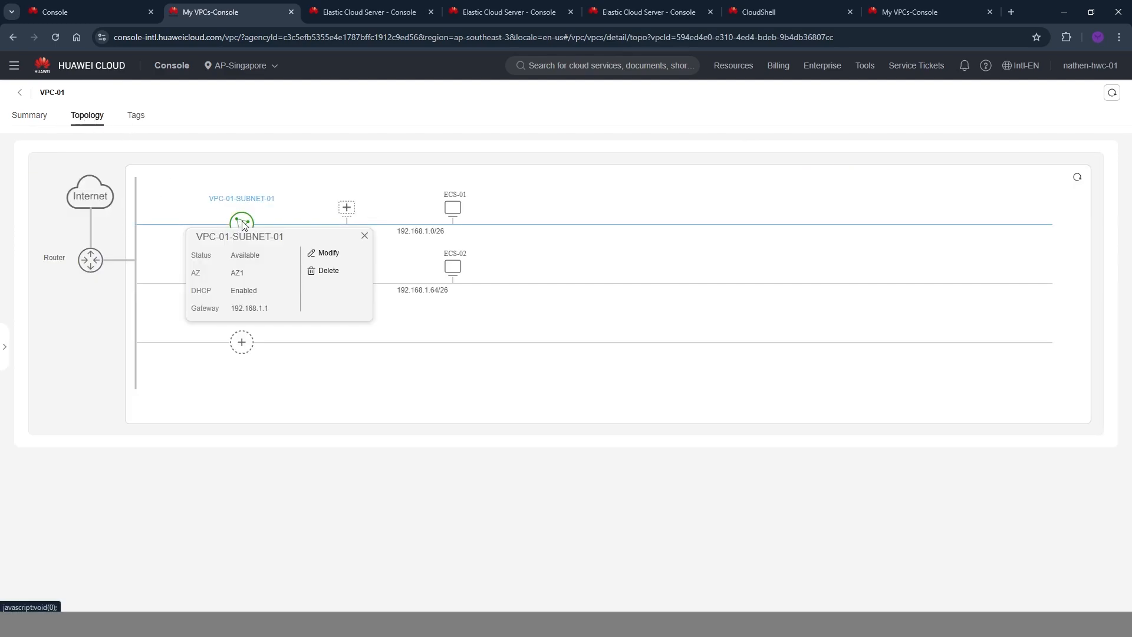
pyautogui.click(267, 311)
pyautogui.click(242, 282)
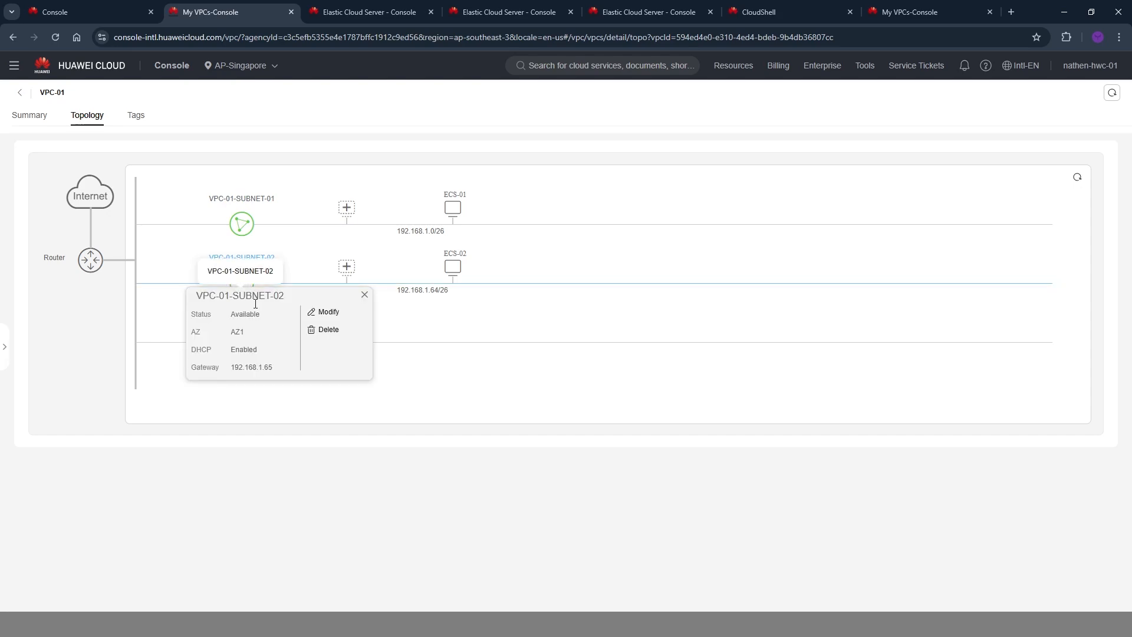
pyautogui.moveTo(258, 367); pyautogui.dragTo(280, 378)
pyautogui.click(334, 396)
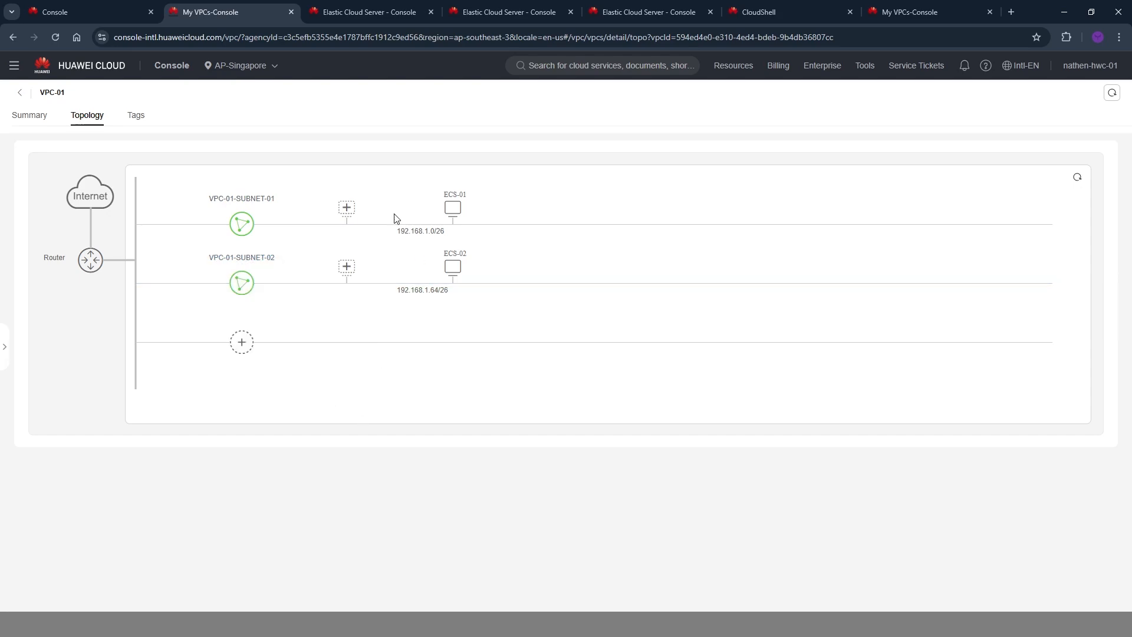
pyautogui.click(270, 226)
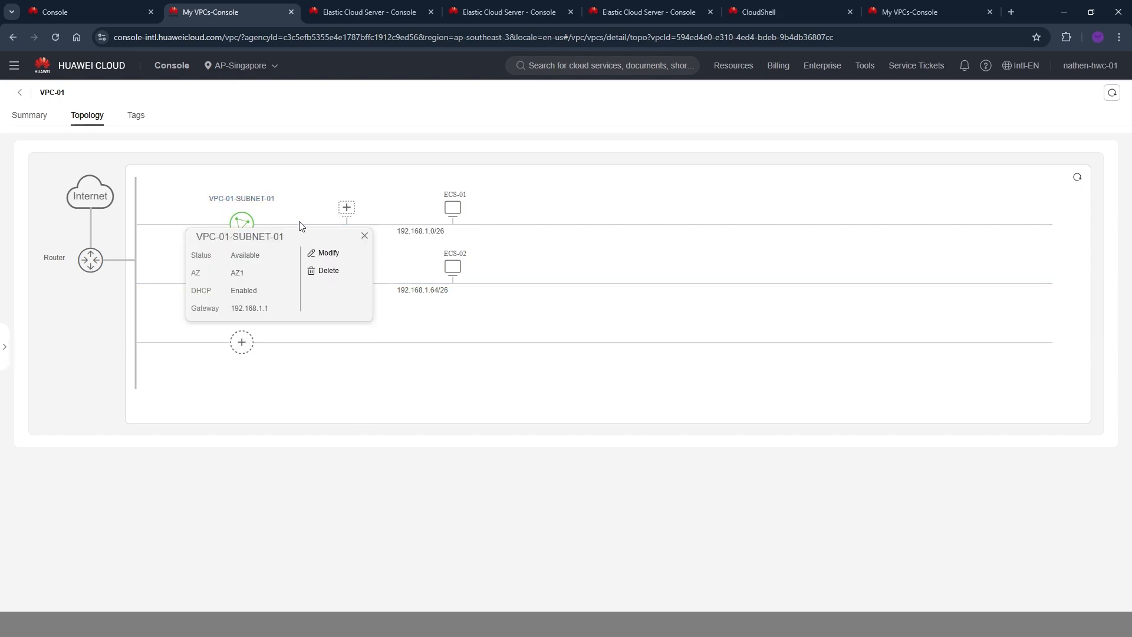
pyautogui.click(358, 337)
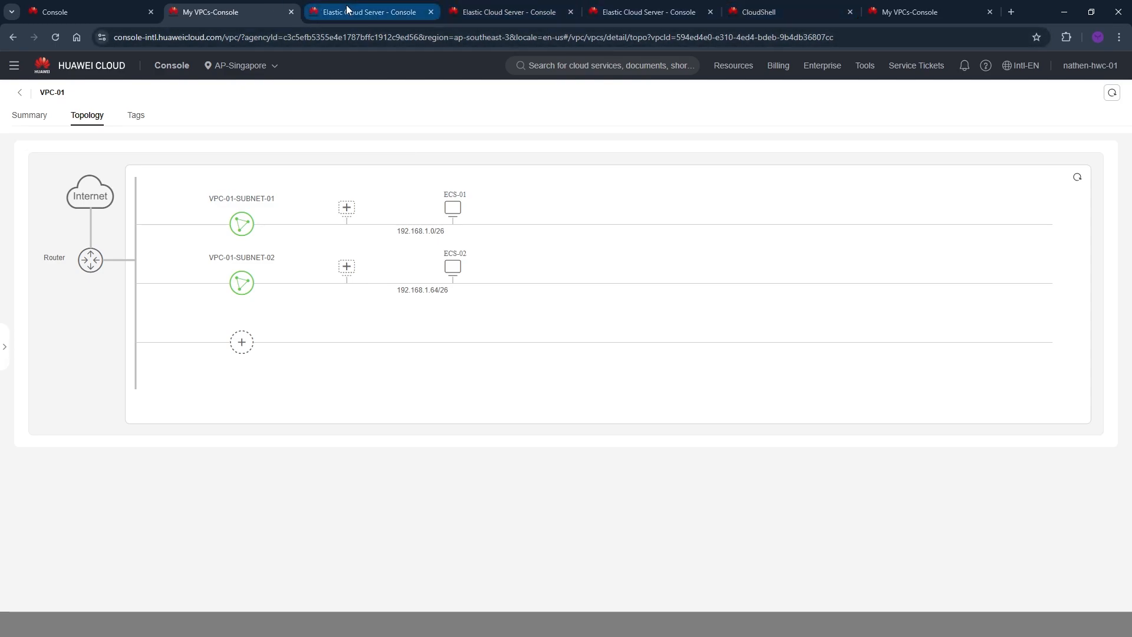
# Copy the private IP address of ECS-03 from the topology of VPC-02.
pyautogui.click(26, 96)
pyautogui.click(192, 207)
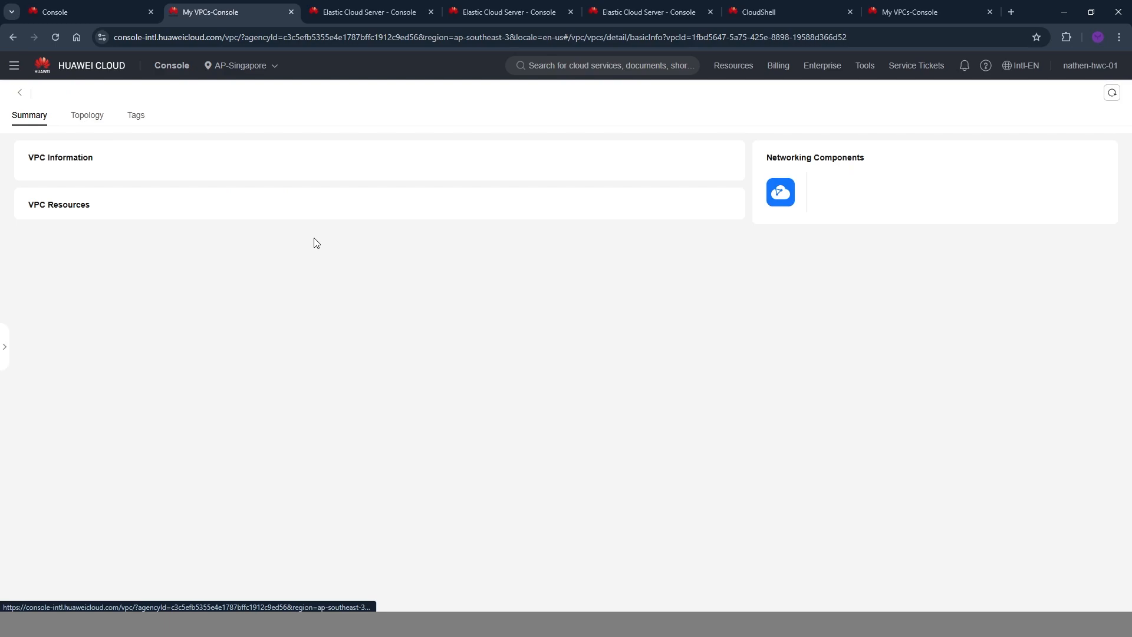
pyautogui.click(84, 116)
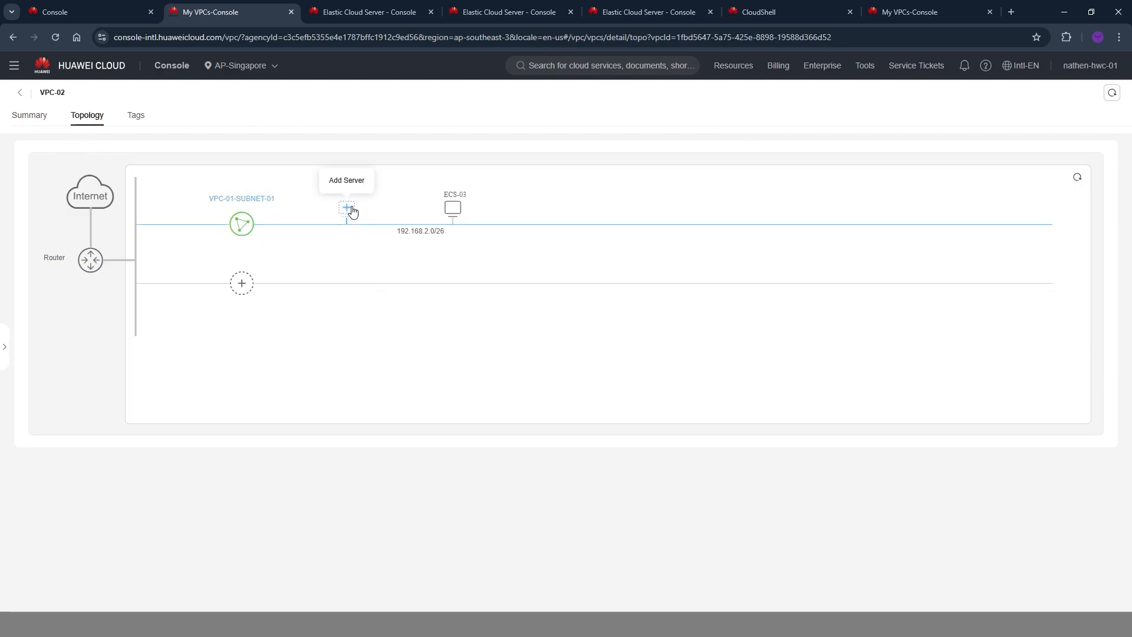
pyautogui.click(453, 208)
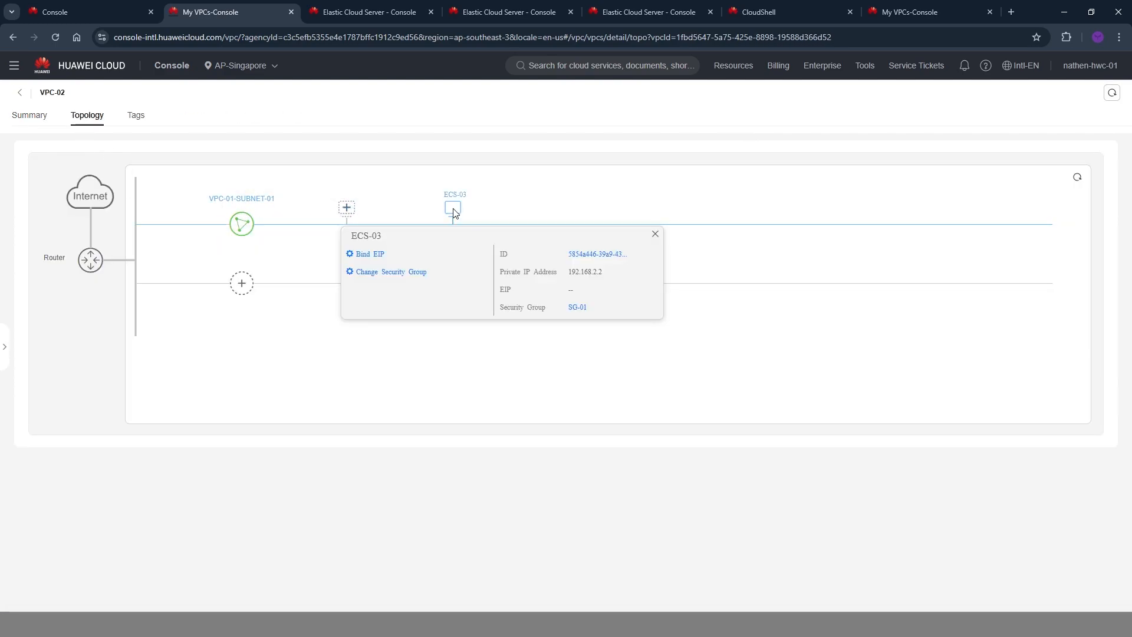
pyautogui.doubleClick(595, 274)
pyautogui.hotkey('ctrl', 'c')
pyautogui.click(692, 259)
# Ping 192.168.2.2 from ECS-01 in its CloudShell session, then stop the ping.
pyautogui.hotkey('ctrl', 'Tab')
pyautogui.hotkey('ctrl', 'Tab')
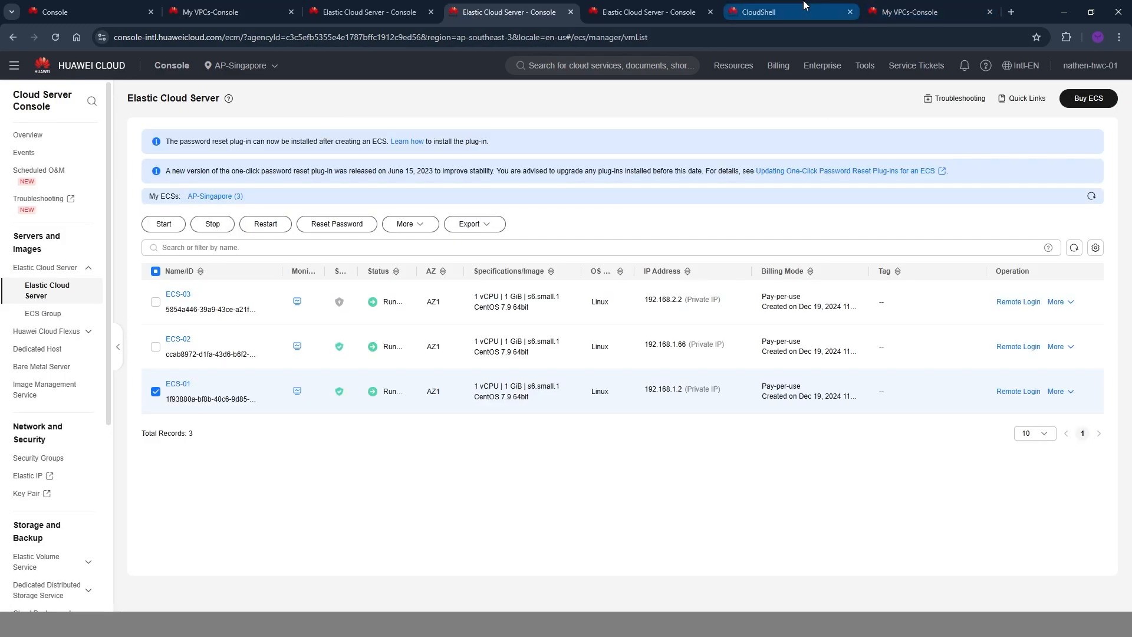
pyautogui.click(804, 5)
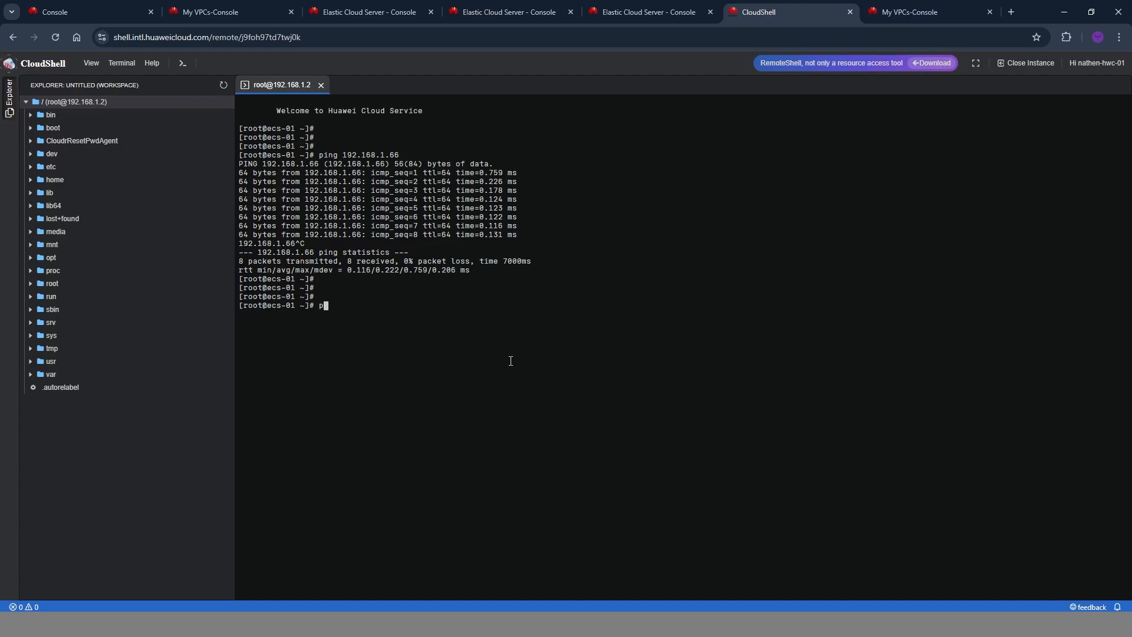
pyautogui.write('ping')
pyautogui.hotkey('ctrl', 'v')
pyautogui.press('Return')
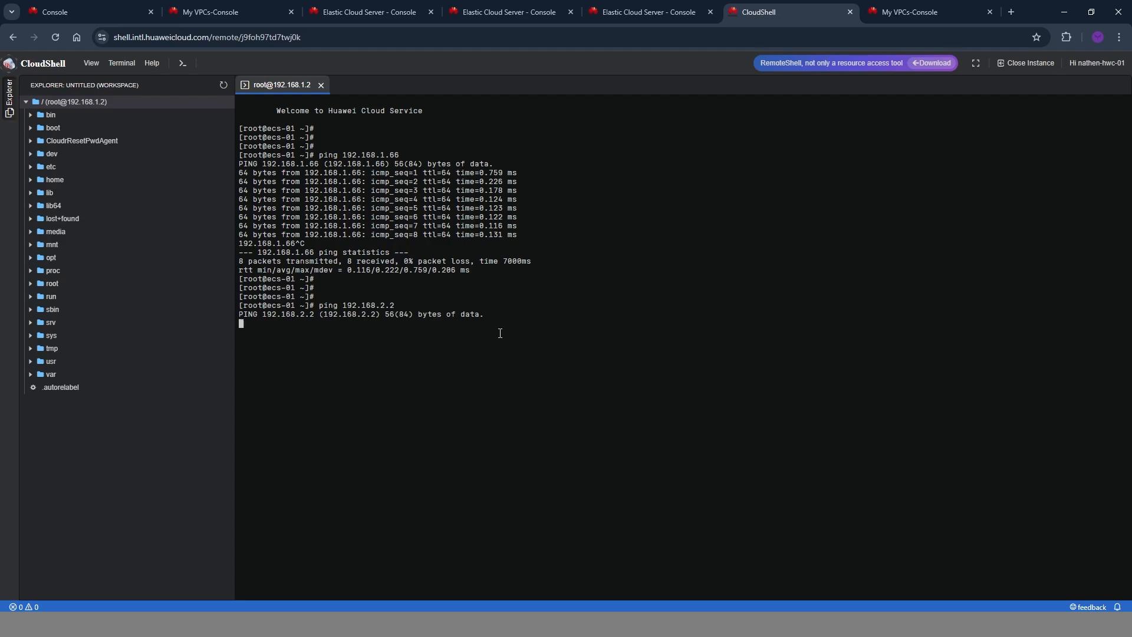
pyautogui.hotkey('ctrl', 'c')
pyautogui.hotkey('ctrl', 'c')
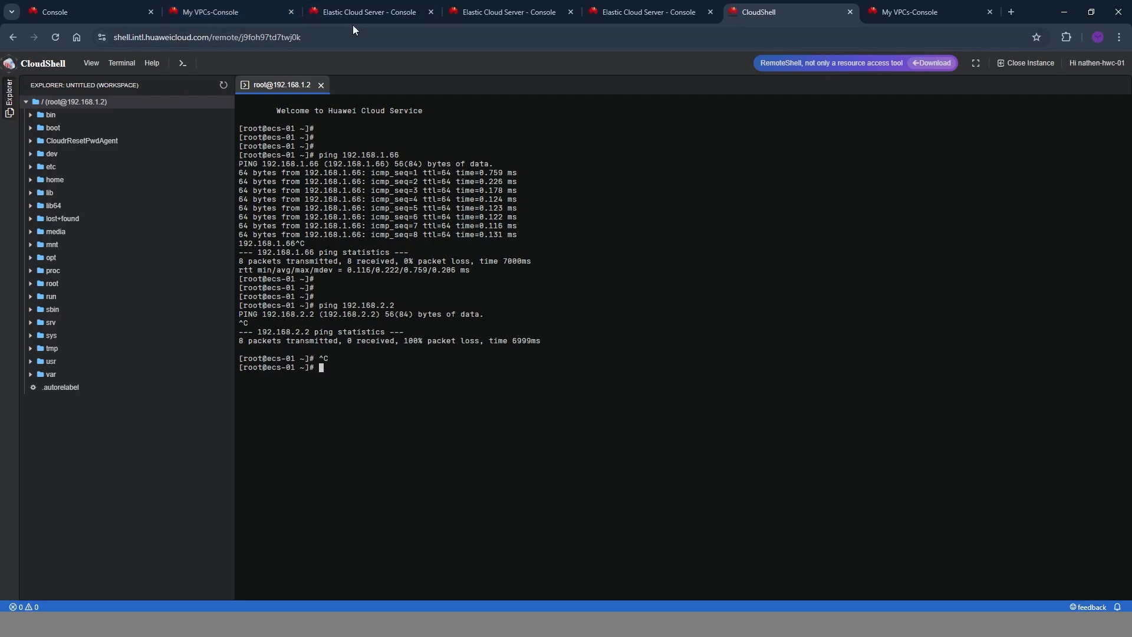
# Start creating a VPC peering connection from the VPC network console.
pyautogui.click(224, 7)
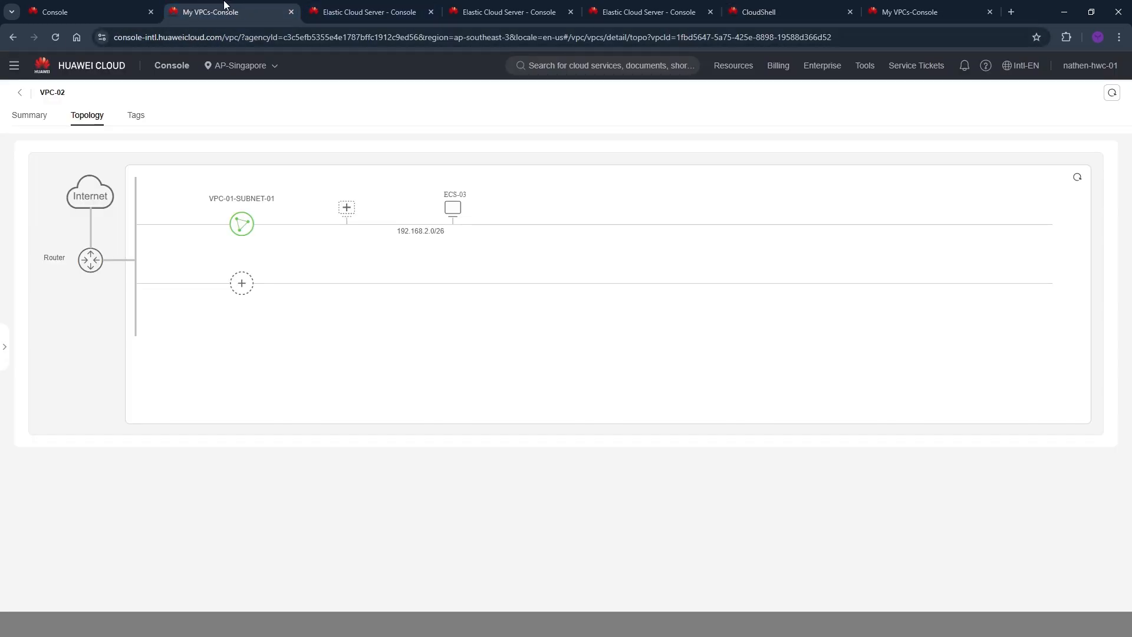
pyautogui.click(18, 93)
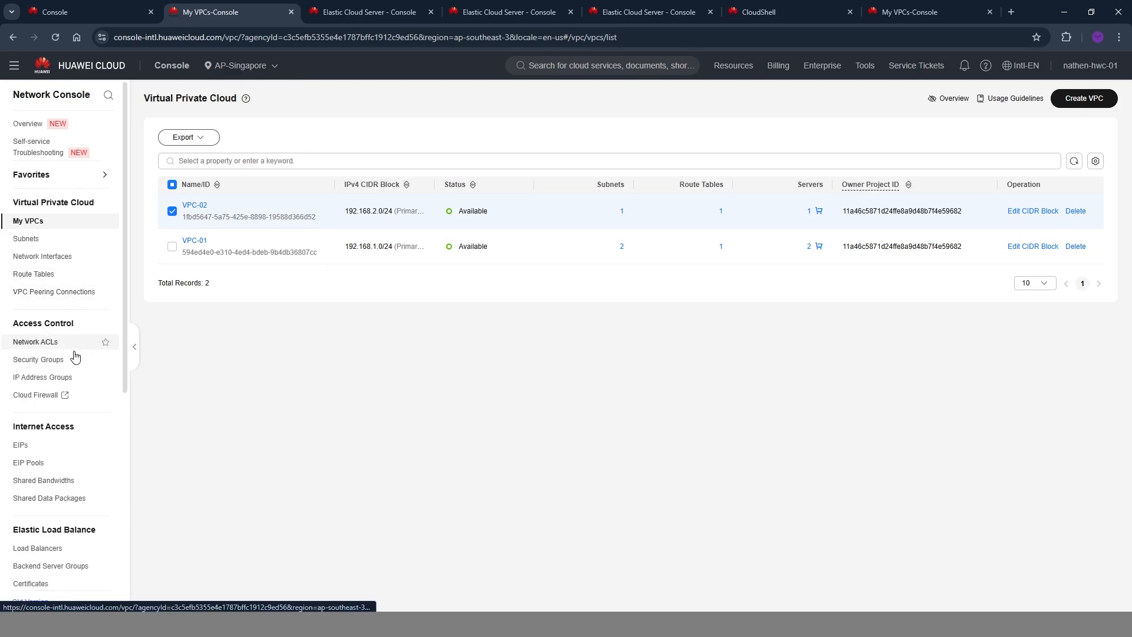
pyautogui.click(48, 293)
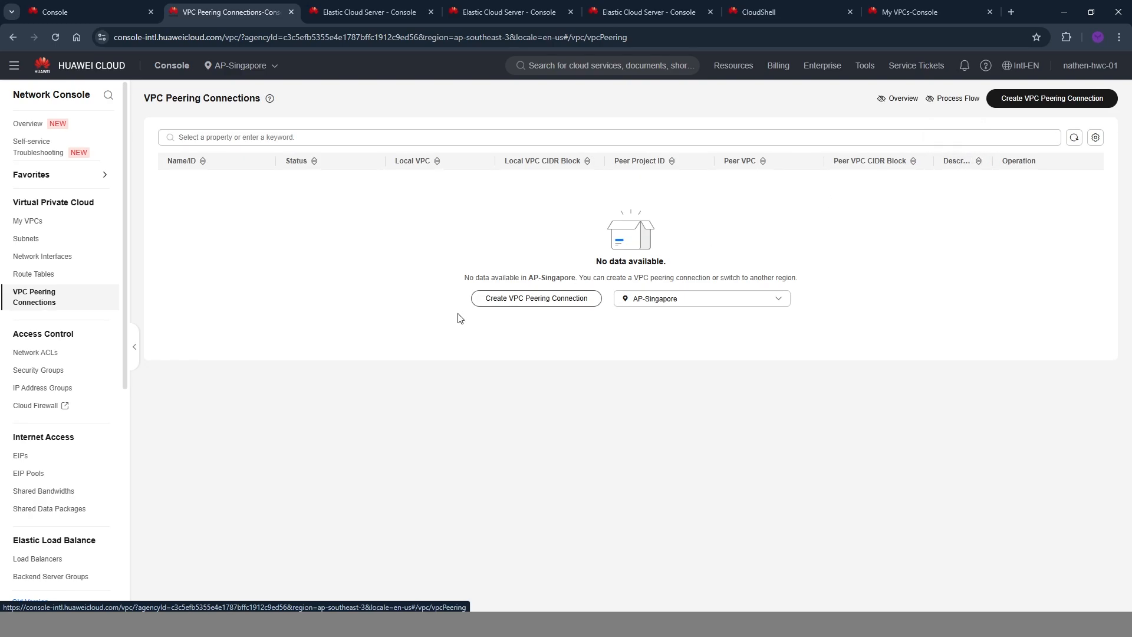
pyautogui.click(528, 303)
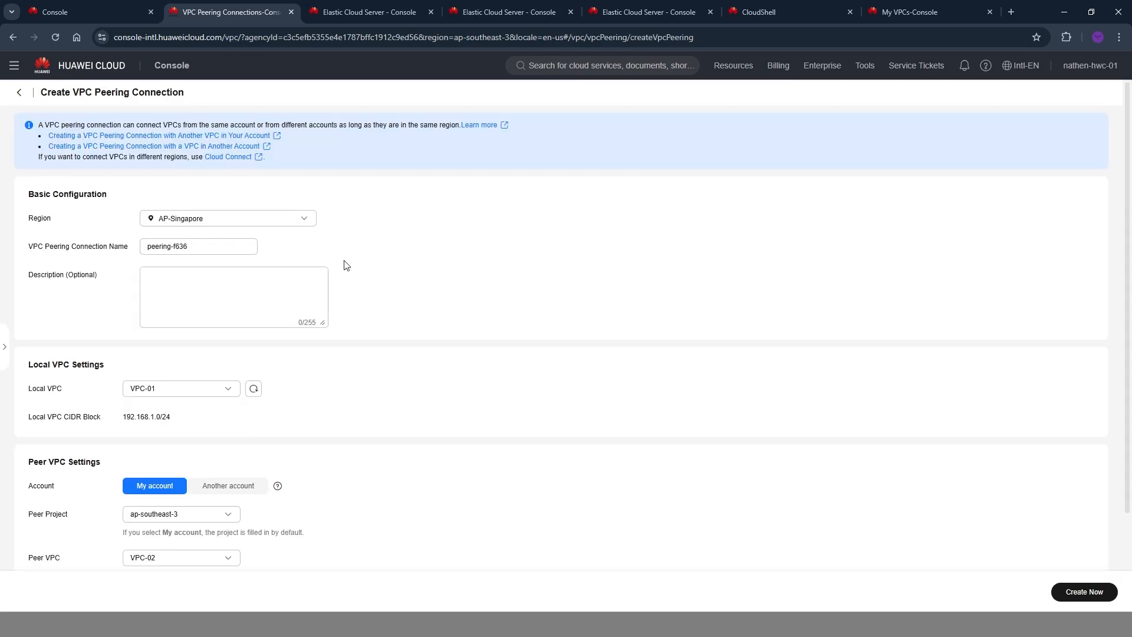
# Name the peering connection PEERING-01 and check its settings with VPC-01 as local VPC and VPC-02 as peer in ap-southeast-3.
pyautogui.tripleClick(203, 247)
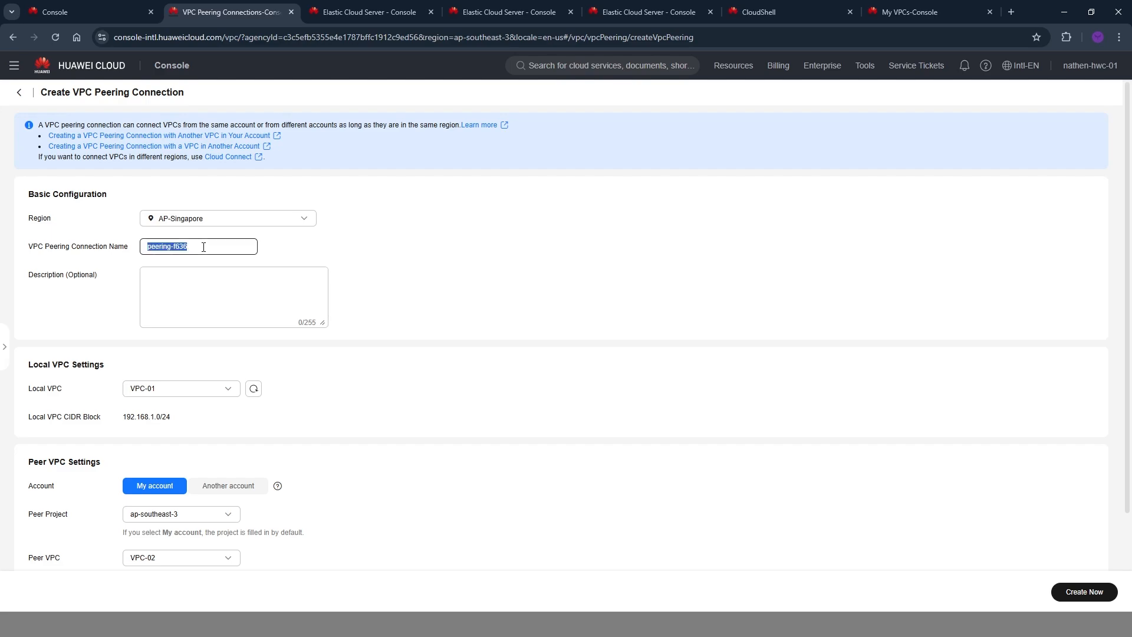
pyautogui.write('PEERING-01')
pyautogui.scroll(-2, 203, 247)
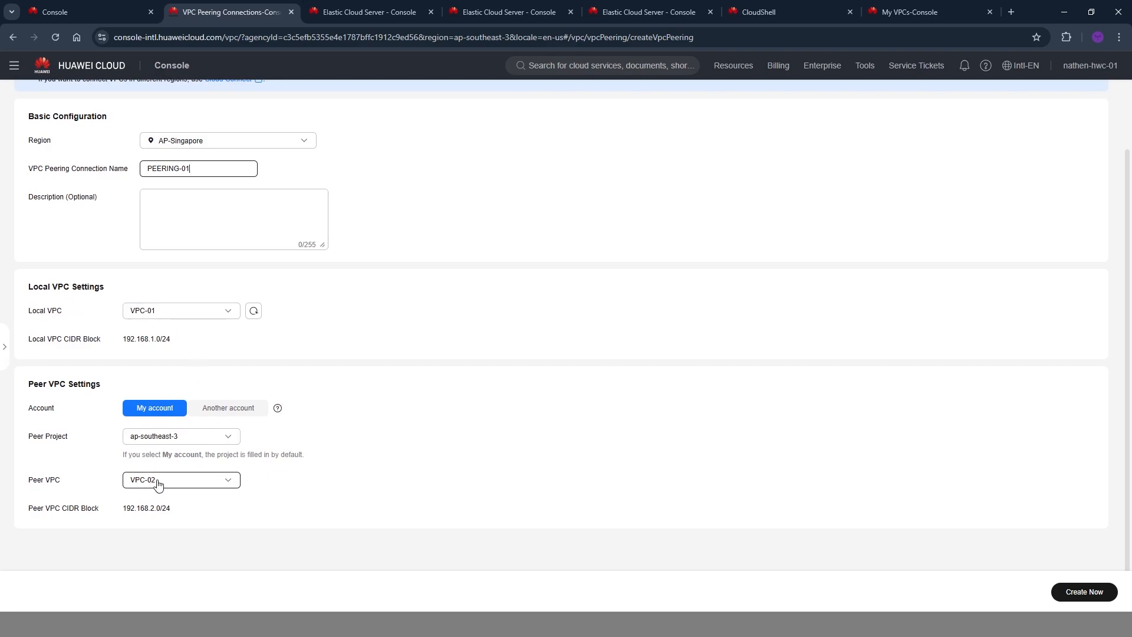
pyautogui.click(351, 439)
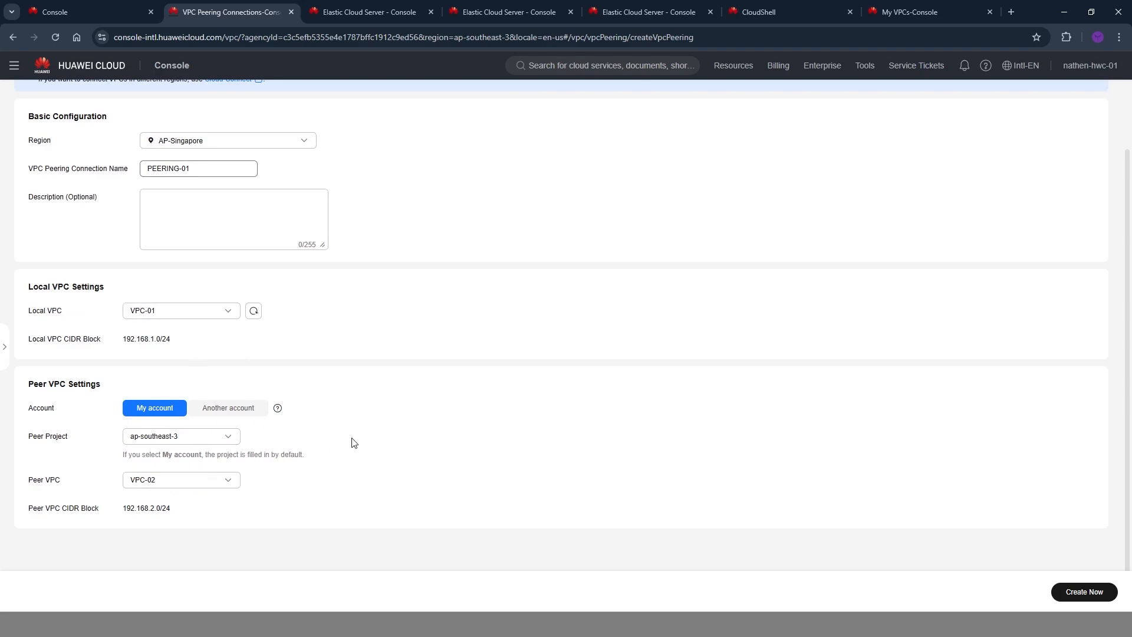
pyautogui.click(174, 439)
pyautogui.click(174, 439)
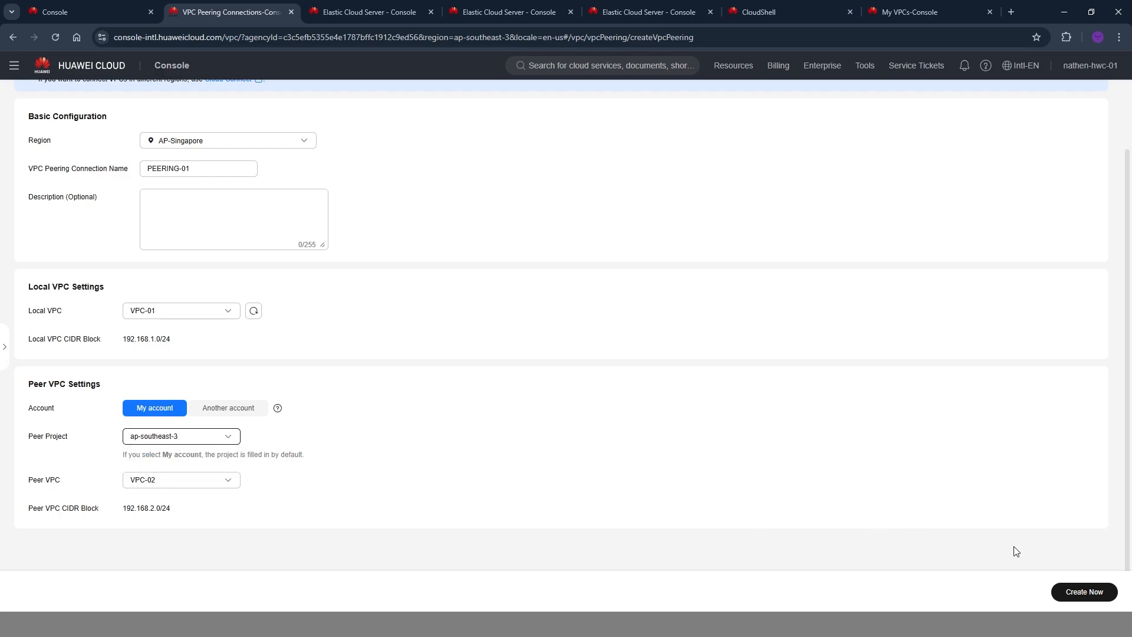
# Create the PEERING-01 connection and start adding its associated routes.
pyautogui.click(1100, 597)
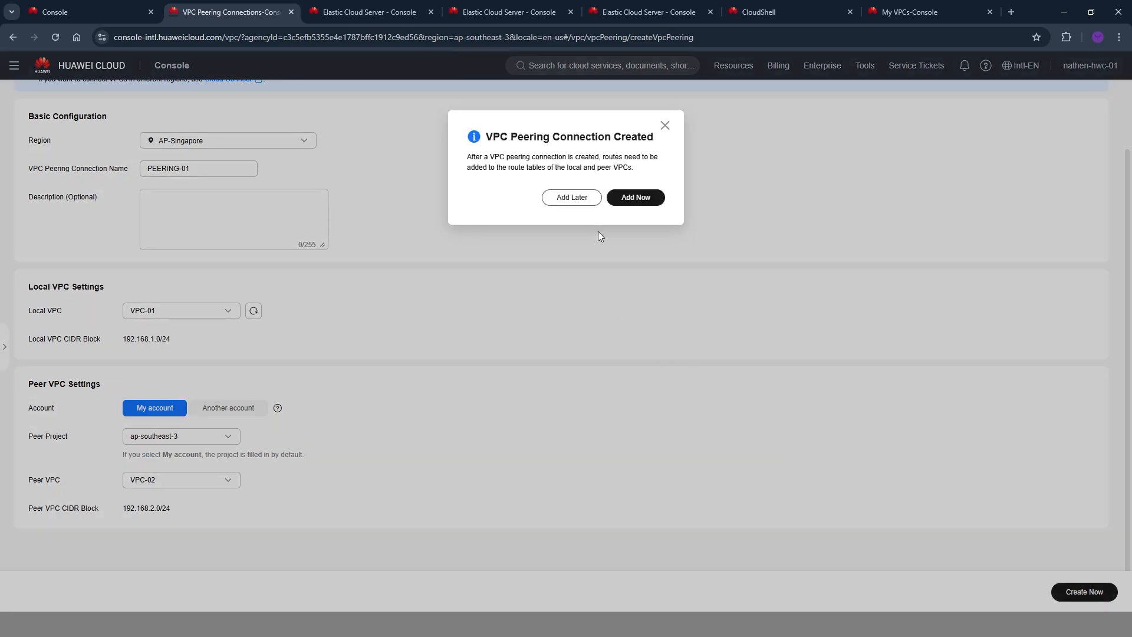
pyautogui.moveTo(562, 136); pyautogui.dragTo(568, 136)
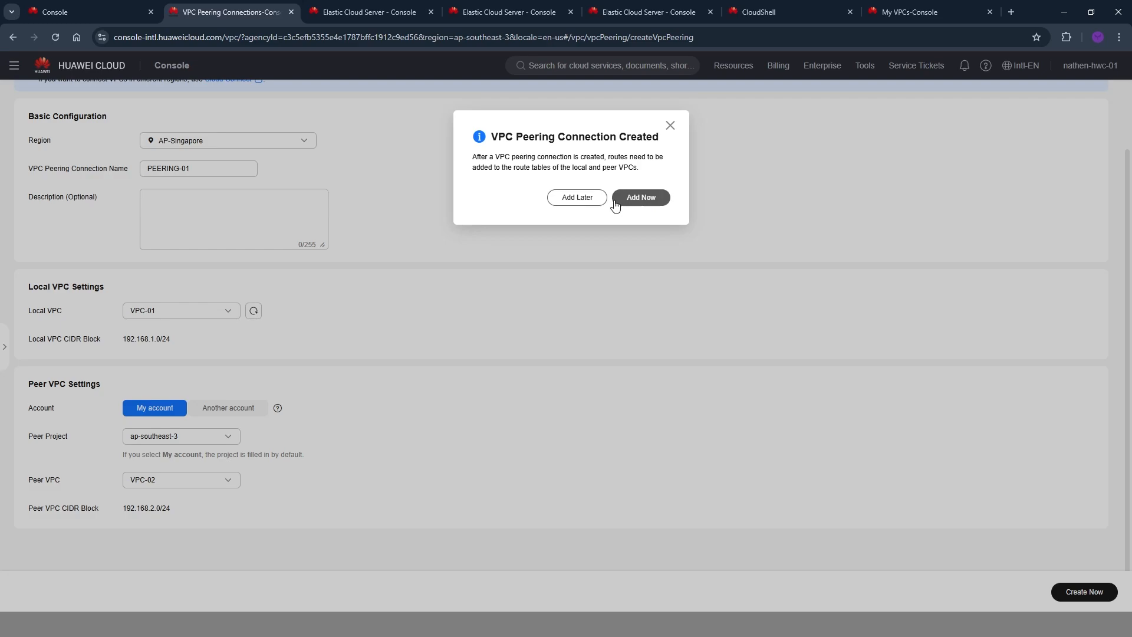
pyautogui.click(647, 198)
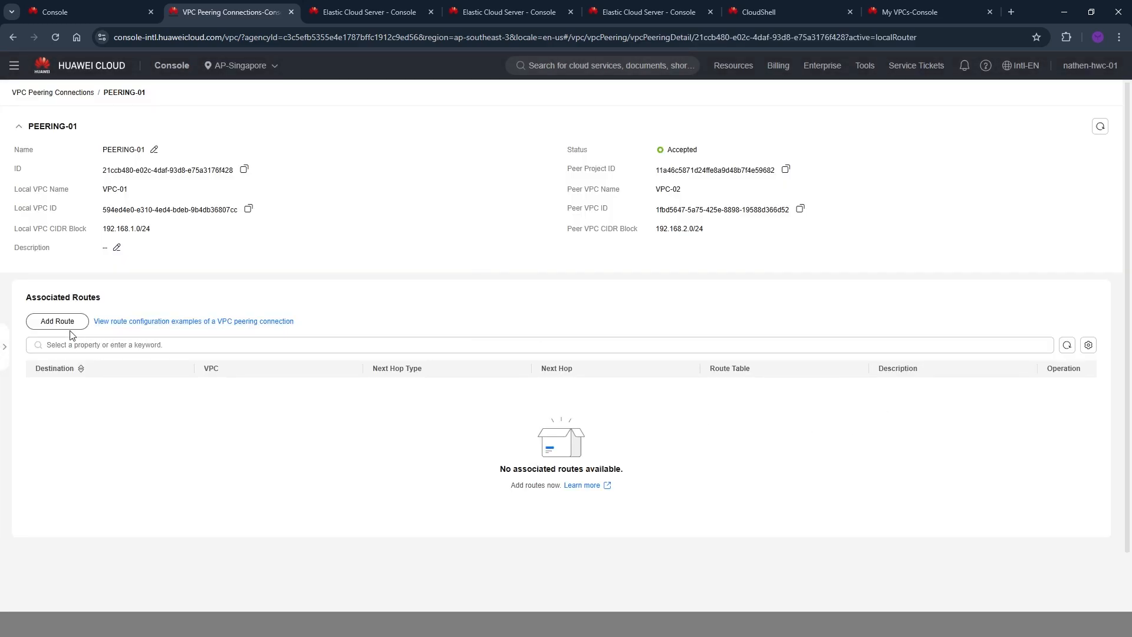
pyautogui.moveTo(47, 299); pyautogui.dragTo(108, 301)
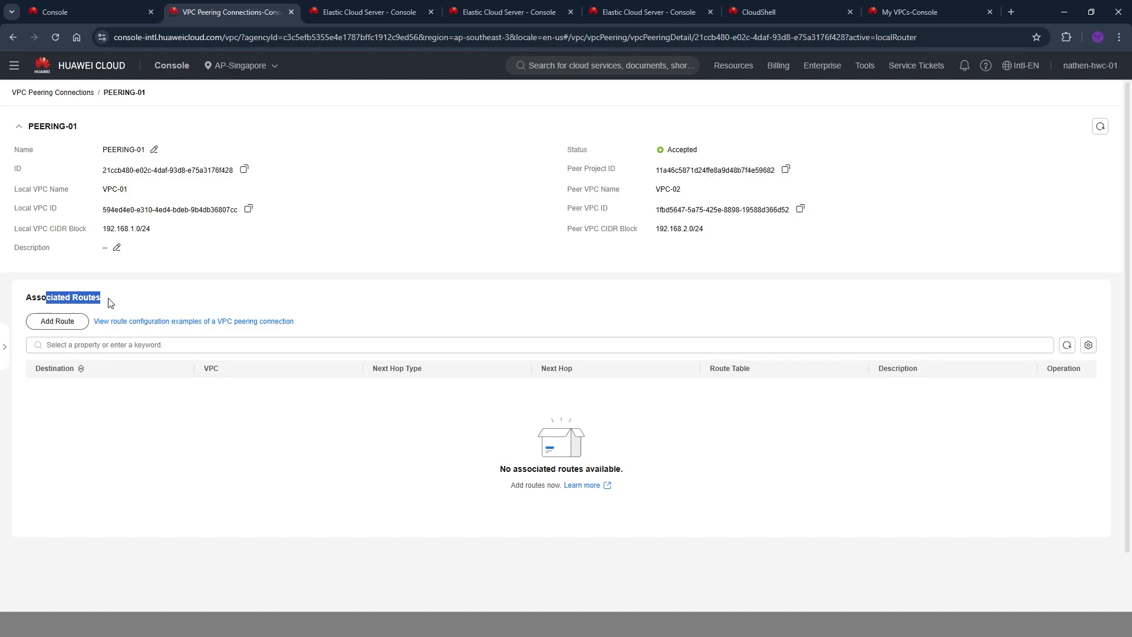
pyautogui.click(74, 324)
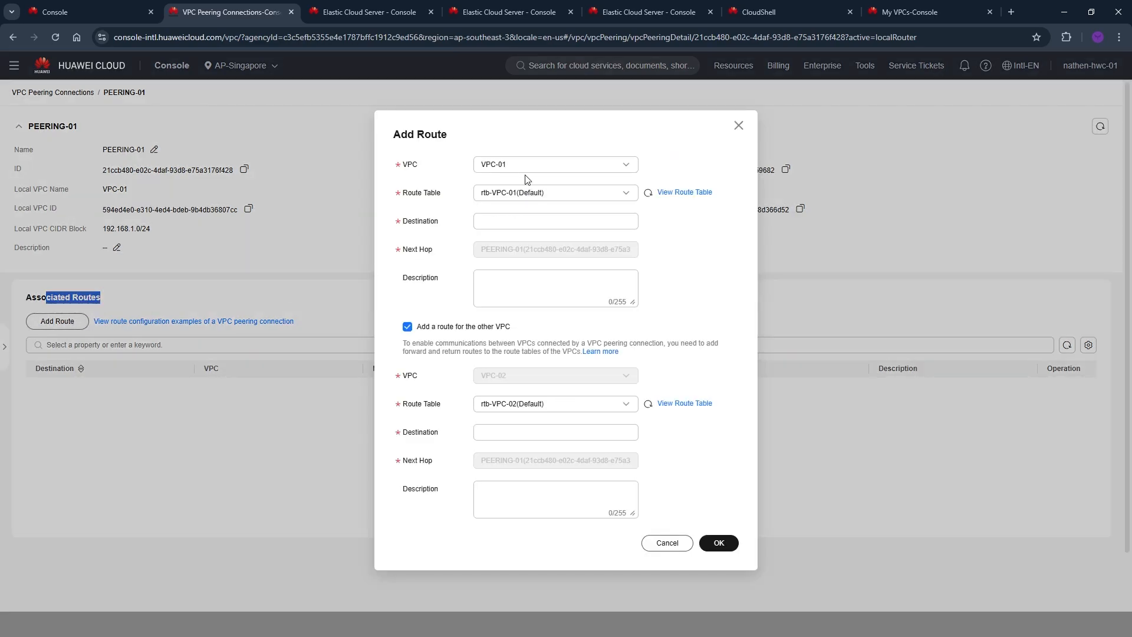
# Copy the network address 192.168.2.0 from the VPC-02 summary and enter it as the destination of the VPC-01 route.
pyautogui.click(513, 219)
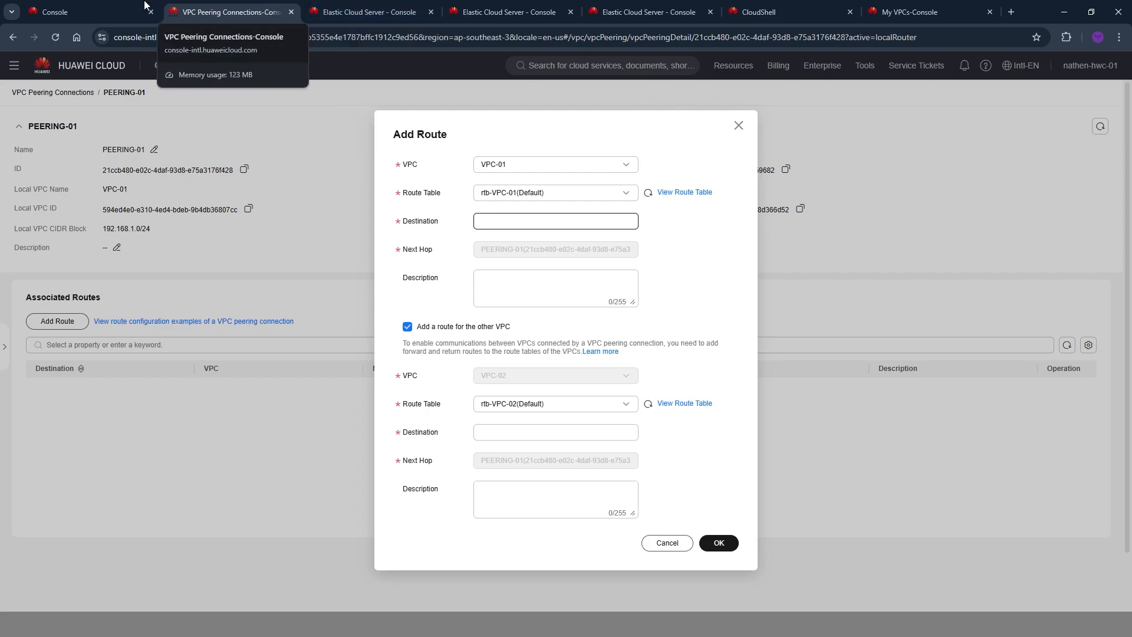
pyautogui.click(112, 9)
pyautogui.click(273, 173)
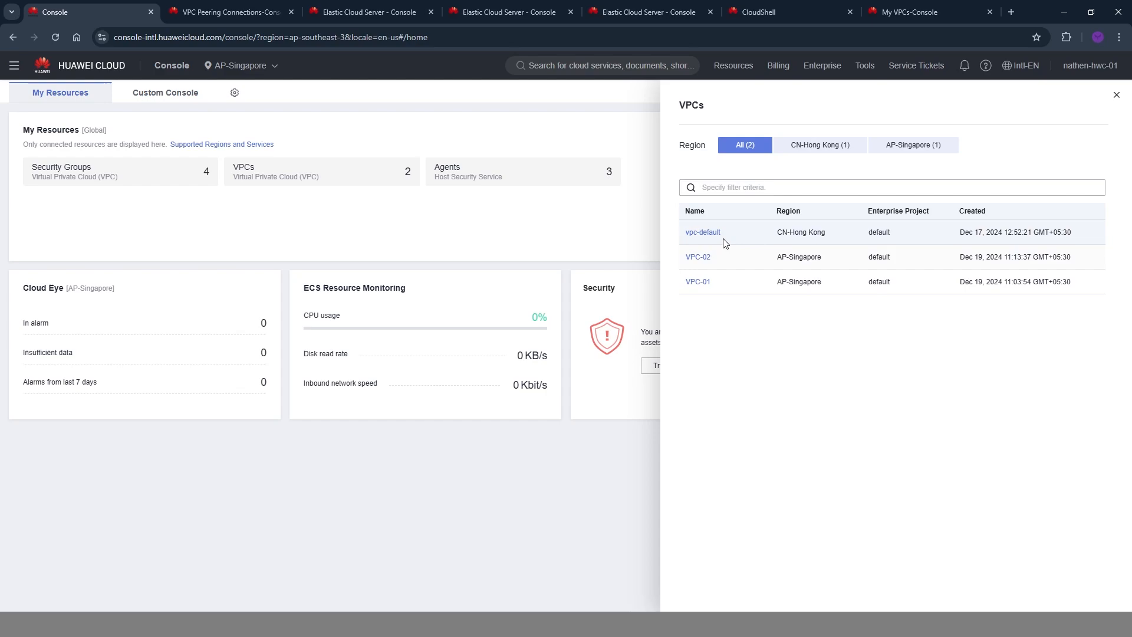
pyautogui.click(696, 256)
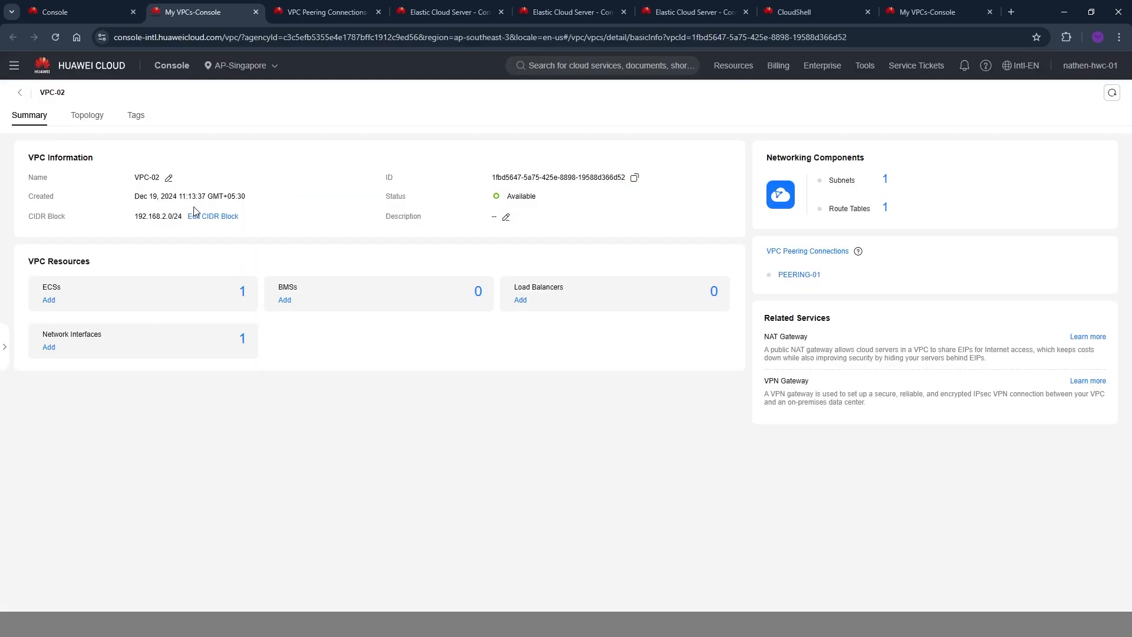
pyautogui.moveTo(134, 217); pyautogui.dragTo(167, 220)
pyautogui.click(319, 7)
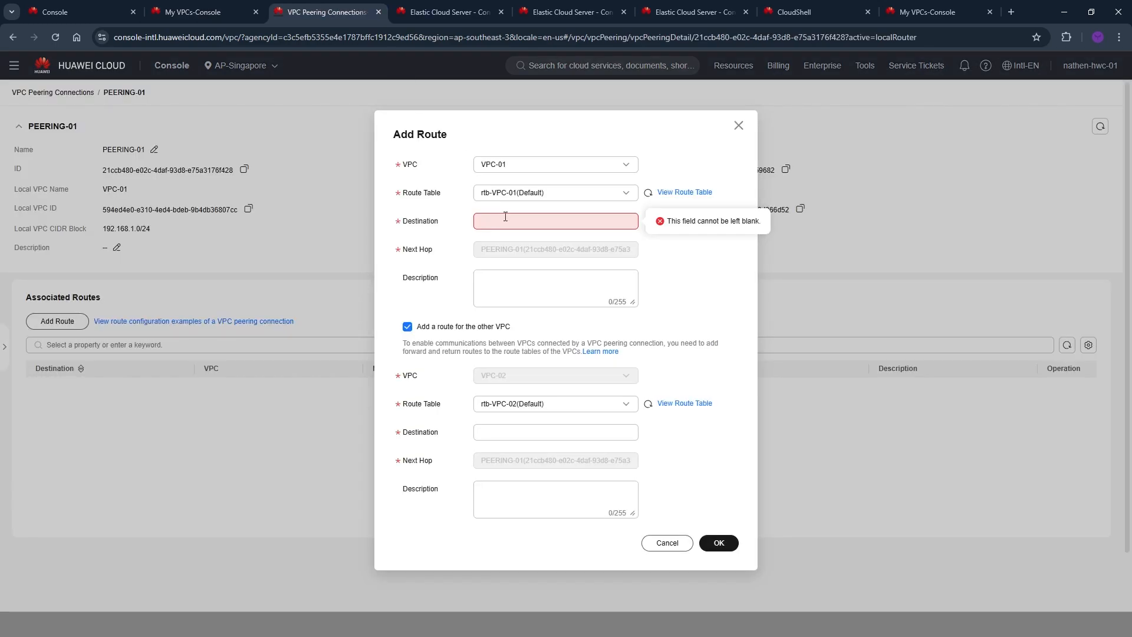
pyautogui.hotkey('ctrl', 'v')
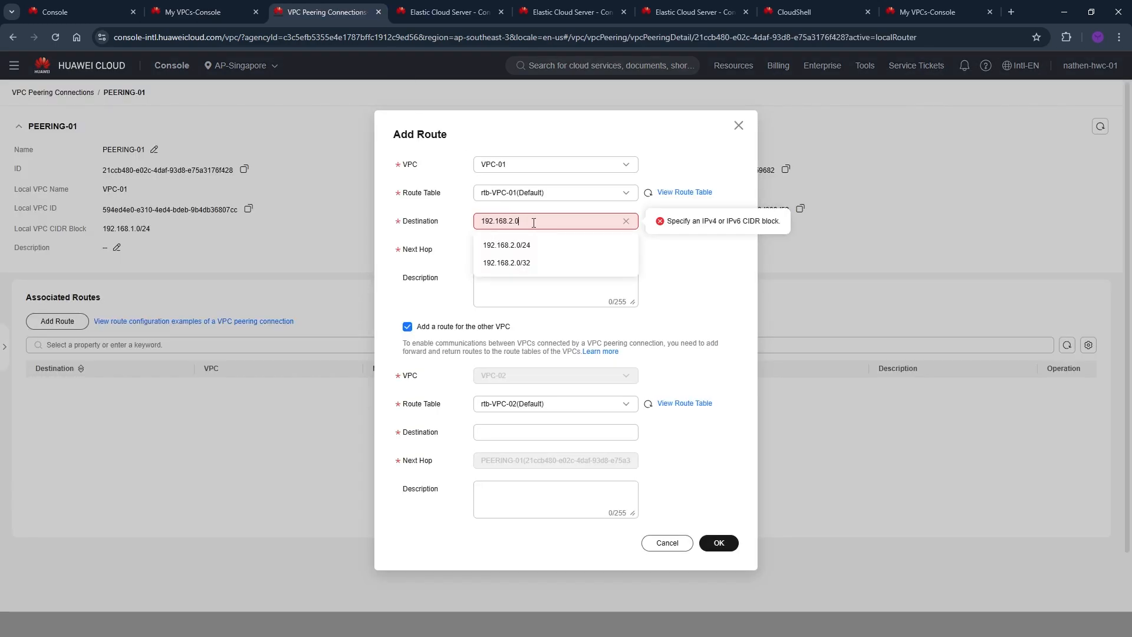
# Set the route destinations to 192.168.2.0/24 for VPC-01 and 192.168.1.0/24 for VPC-02, and add both routes.
pyautogui.click(538, 303)
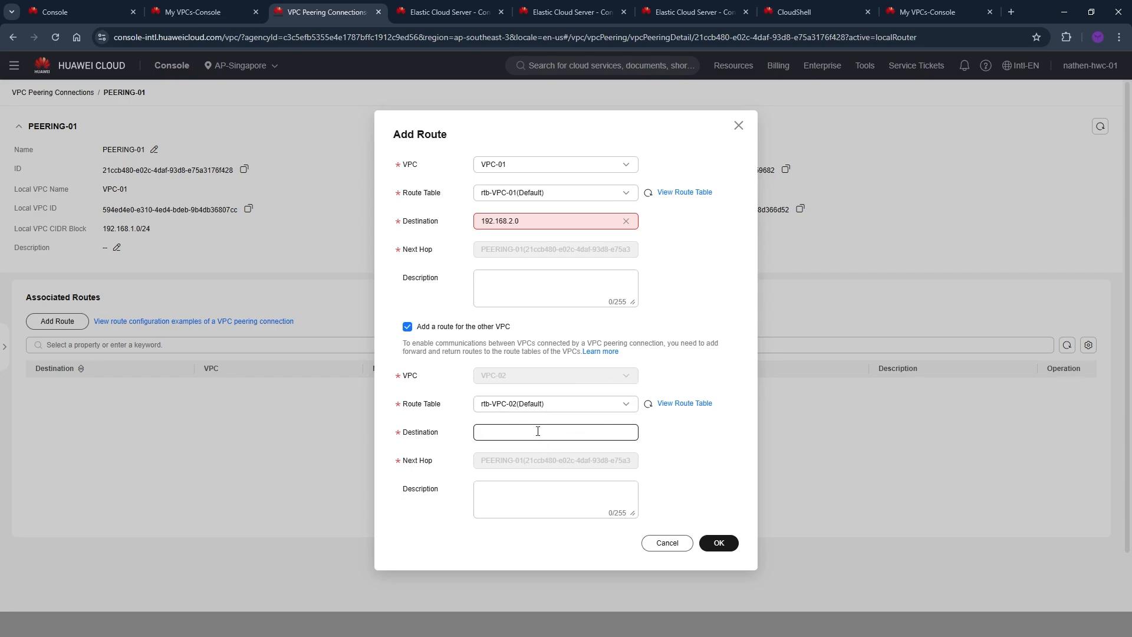
pyautogui.hotkey('ctrl', 'v')
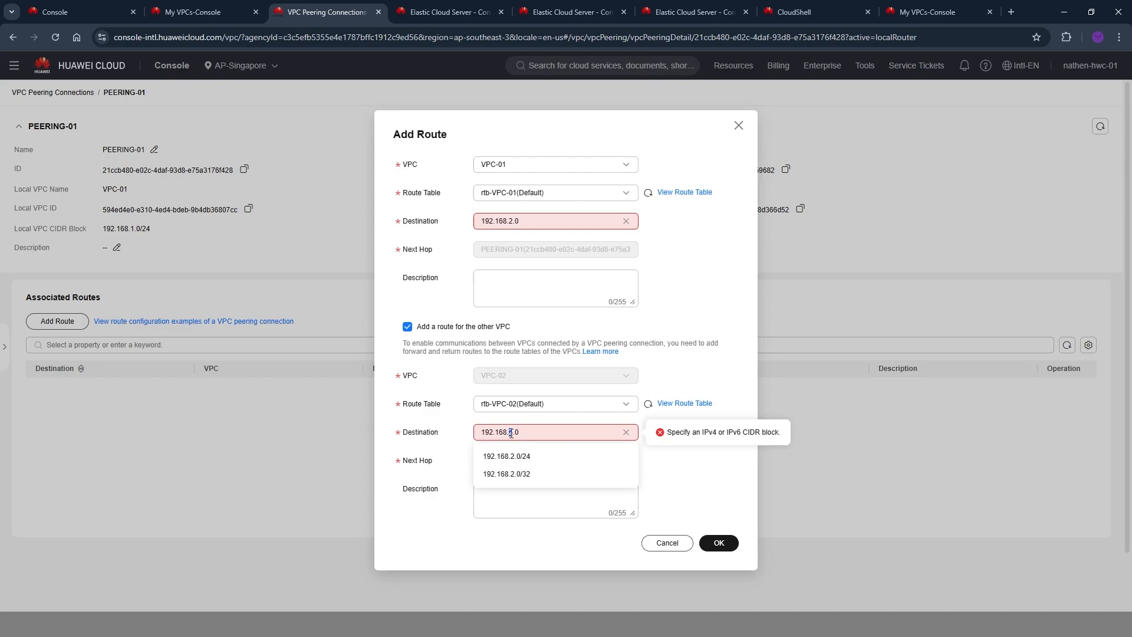
pyautogui.write('1')
pyautogui.click(546, 221)
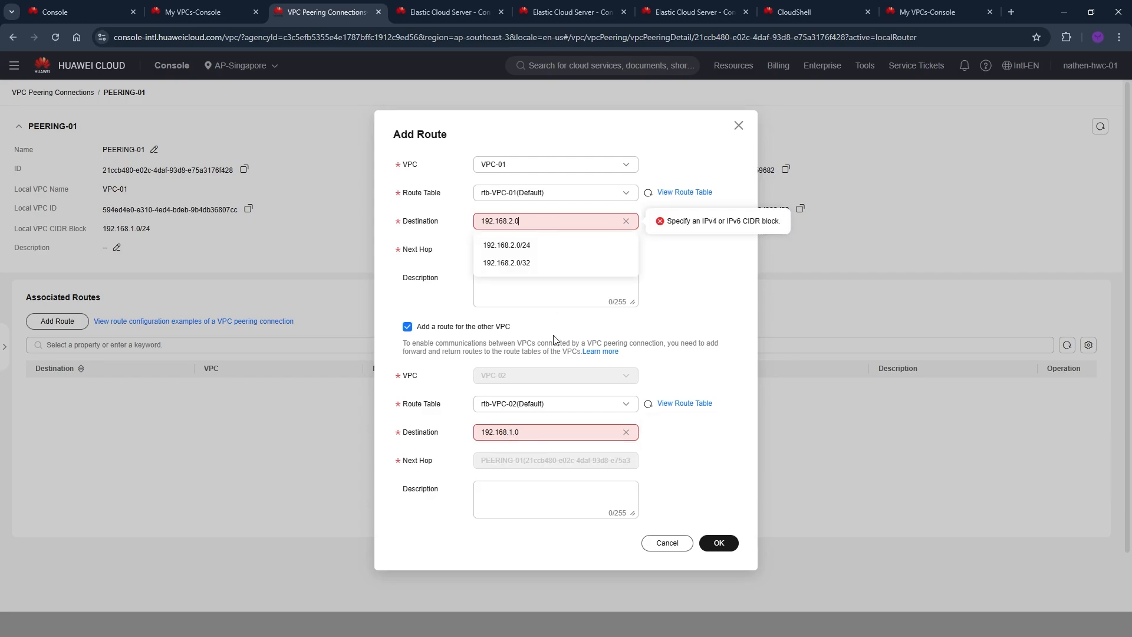
pyautogui.write('/24')
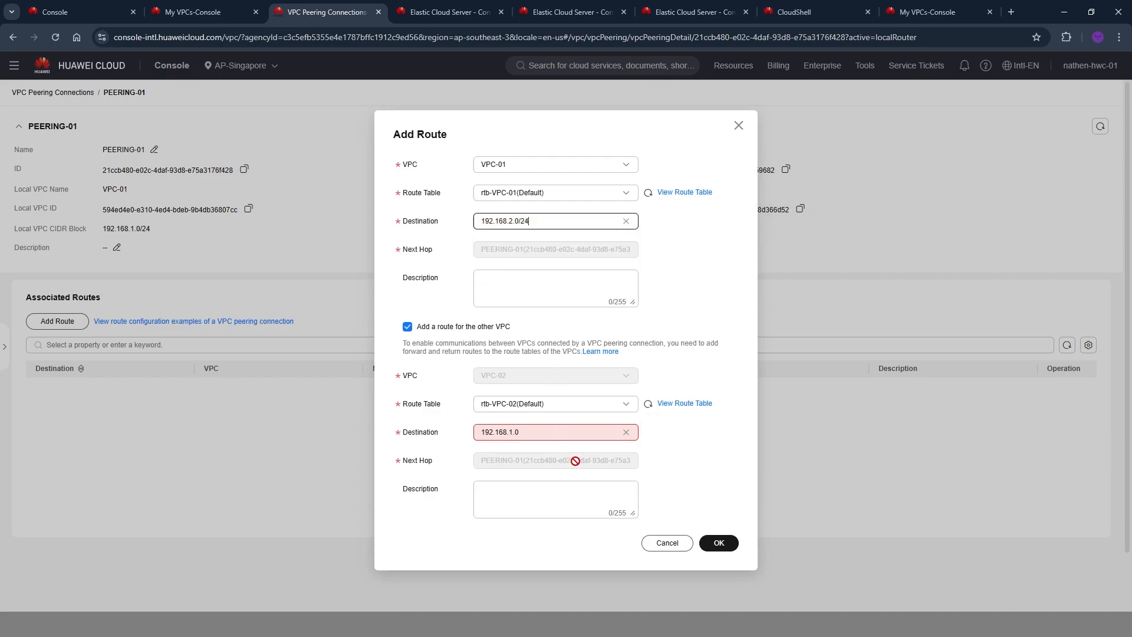
pyautogui.click(555, 427)
pyautogui.write('/24')
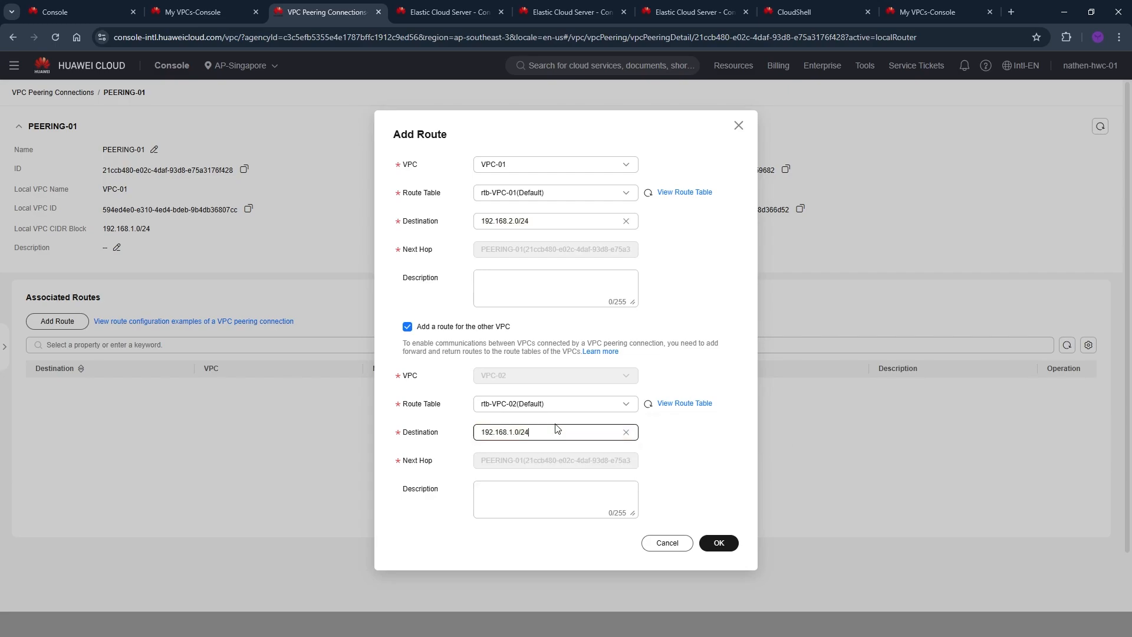
pyautogui.moveTo(670, 477); pyautogui.dragTo(670, 484)
pyautogui.click(703, 504)
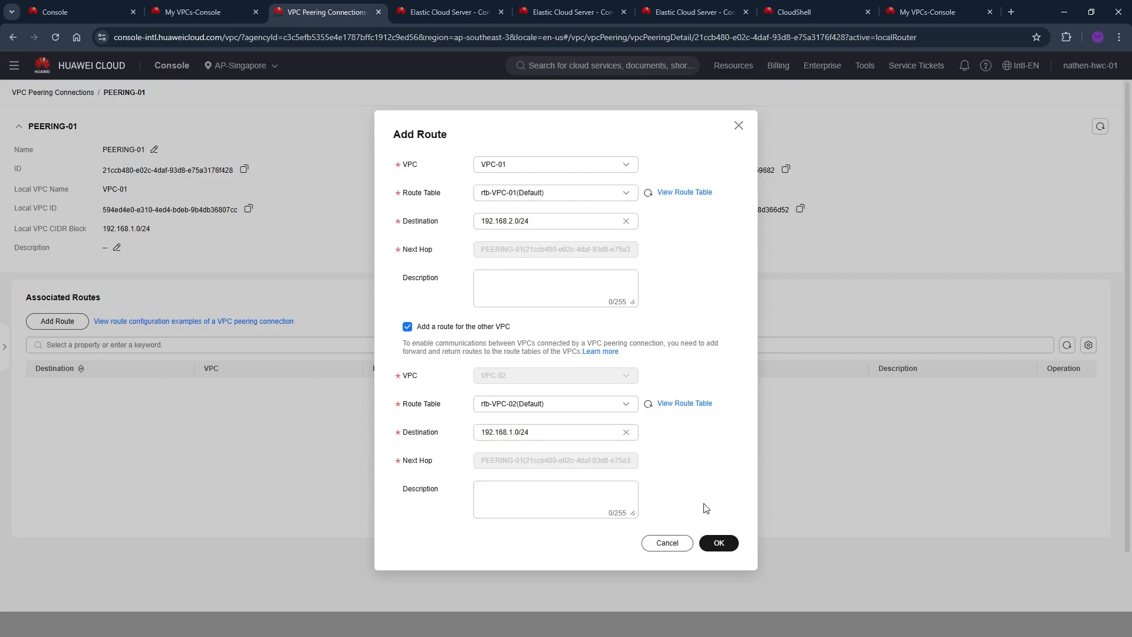
pyautogui.click(719, 544)
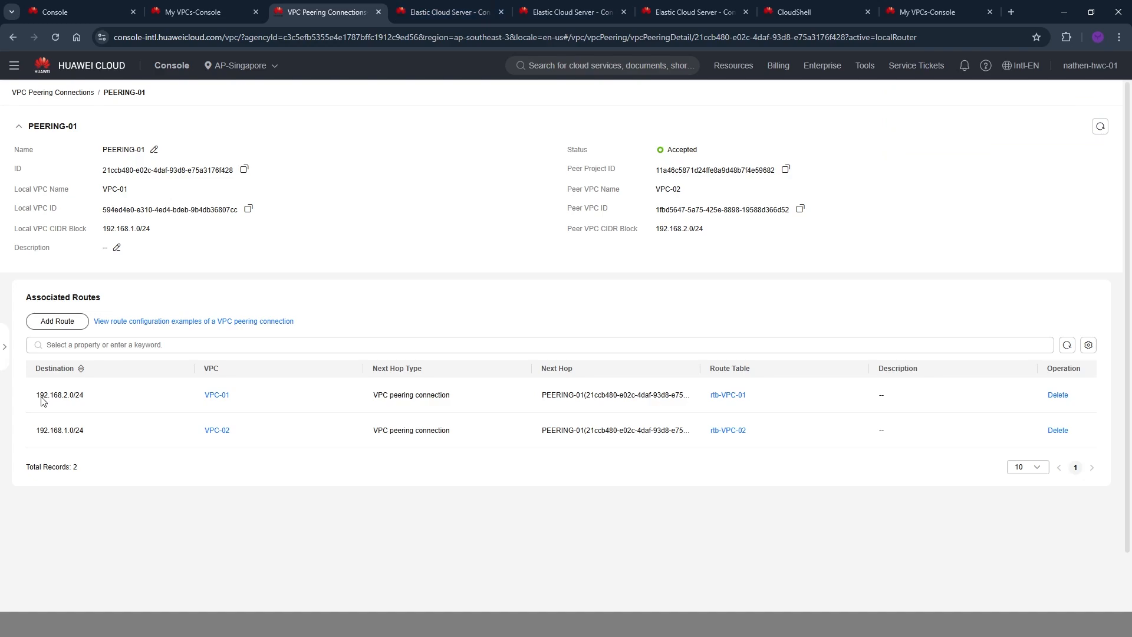
# Repeat the ping to 192.168.2.2 from ECS-01 in its CloudShell session, then stop it.
pyautogui.click(473, 5)
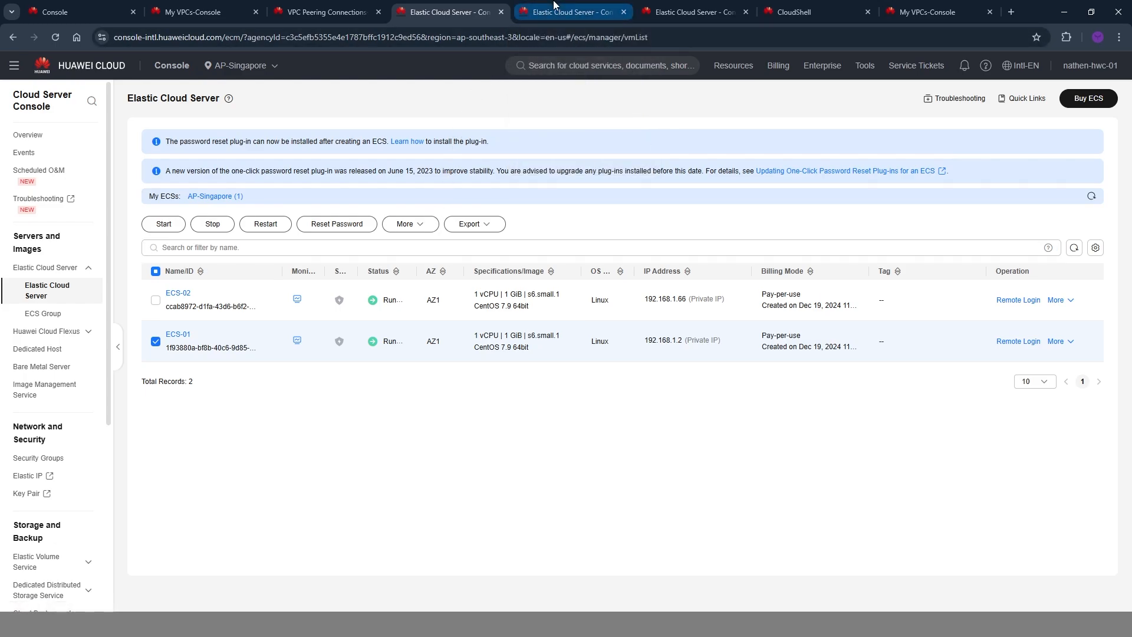
pyautogui.click(792, 6)
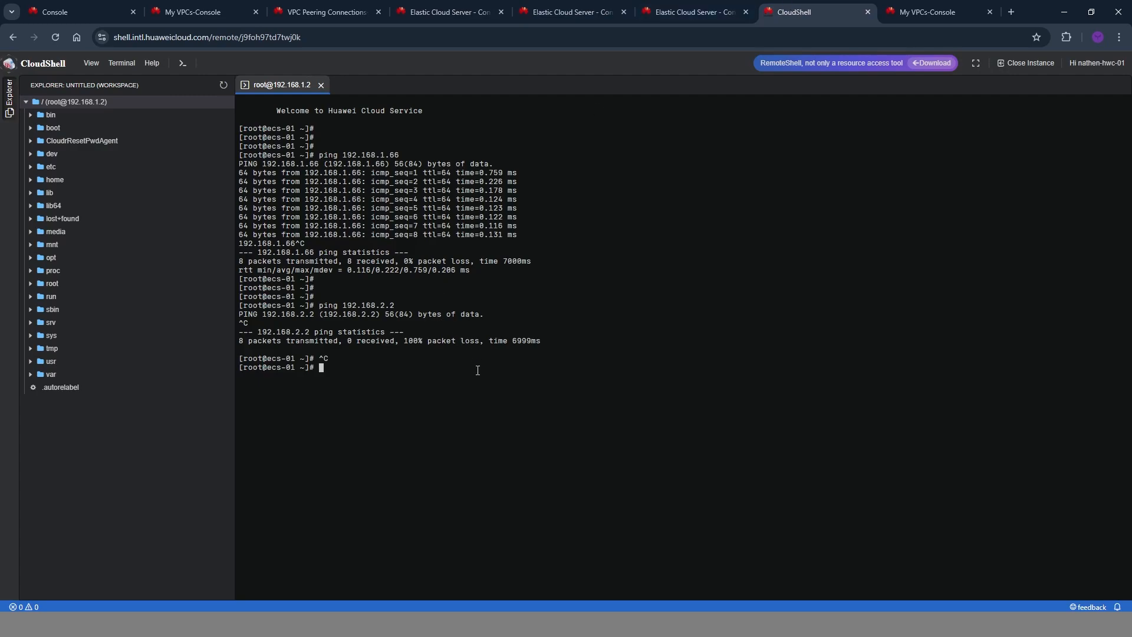
pyautogui.press('Up')
pyautogui.press('Return')
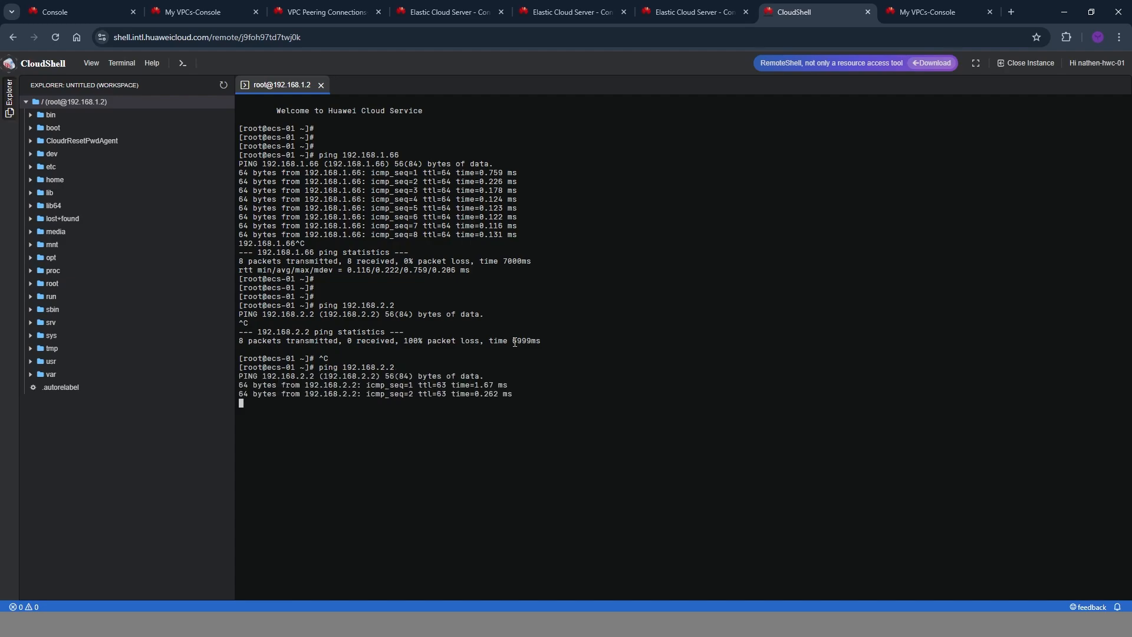
pyautogui.hotkey('ctrl', 'c')
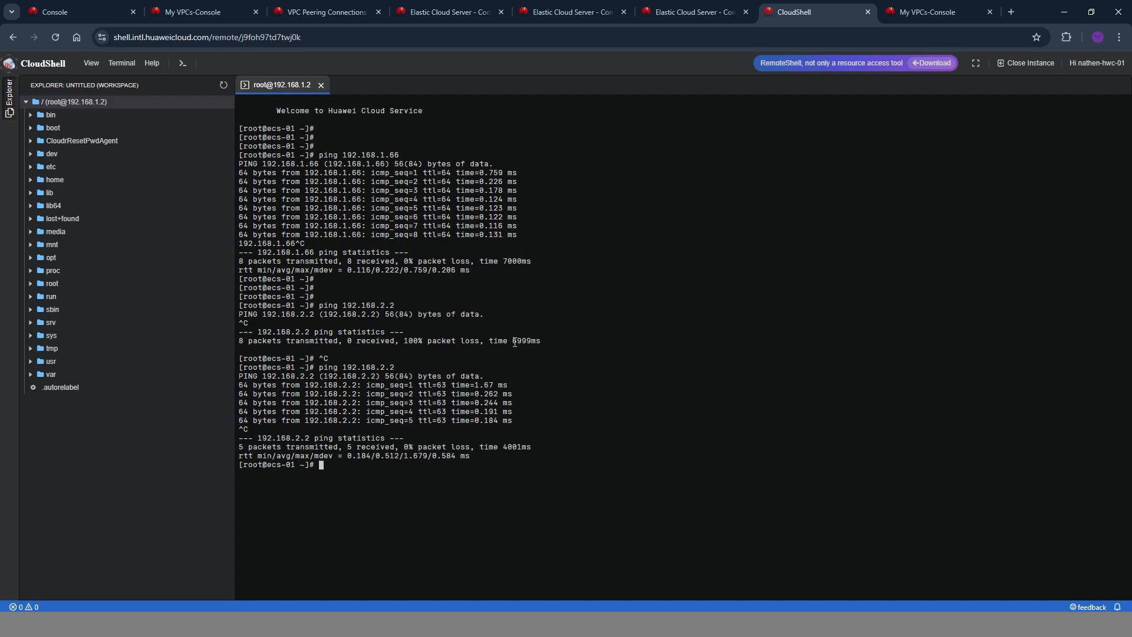